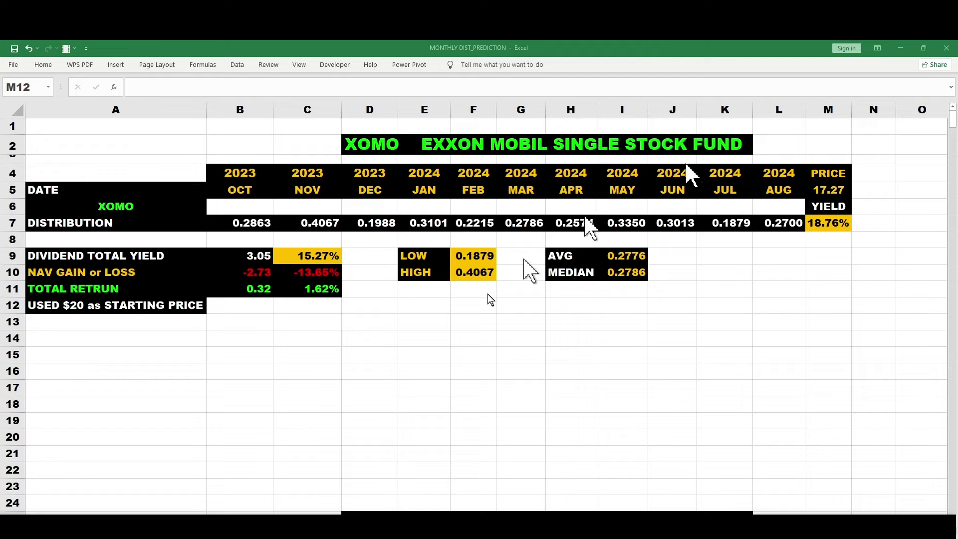
Switch to the MONTHLY DIST_PREDICTION workbook in Excel.
mouse_move(352, 528)
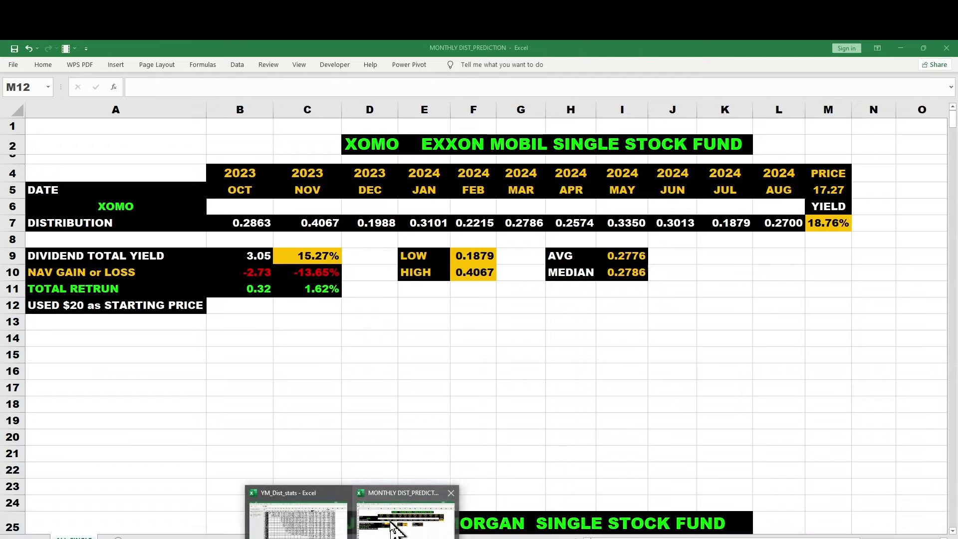
click(406, 519)
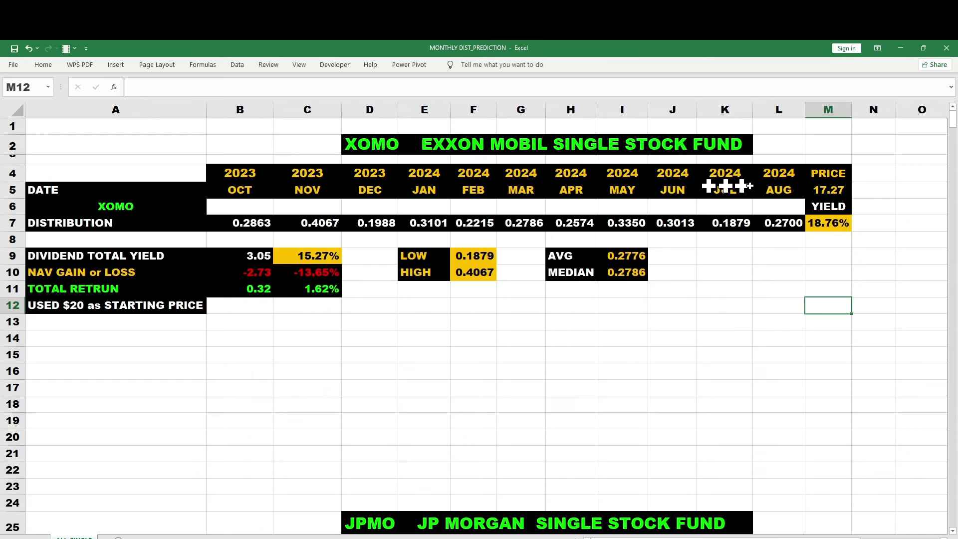
click(884, 189)
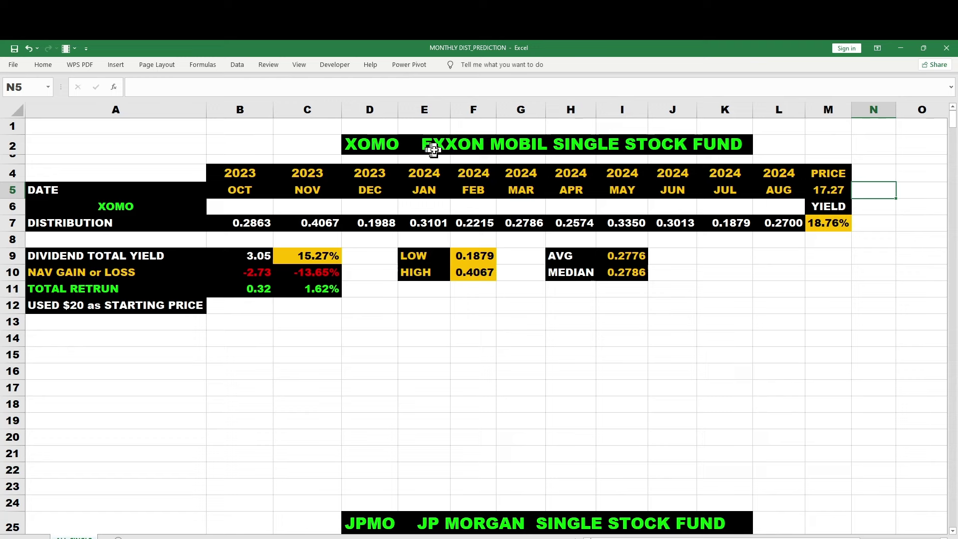
Check the low, high, average and median cells of the XOMO monthly distributions.
click(480, 208)
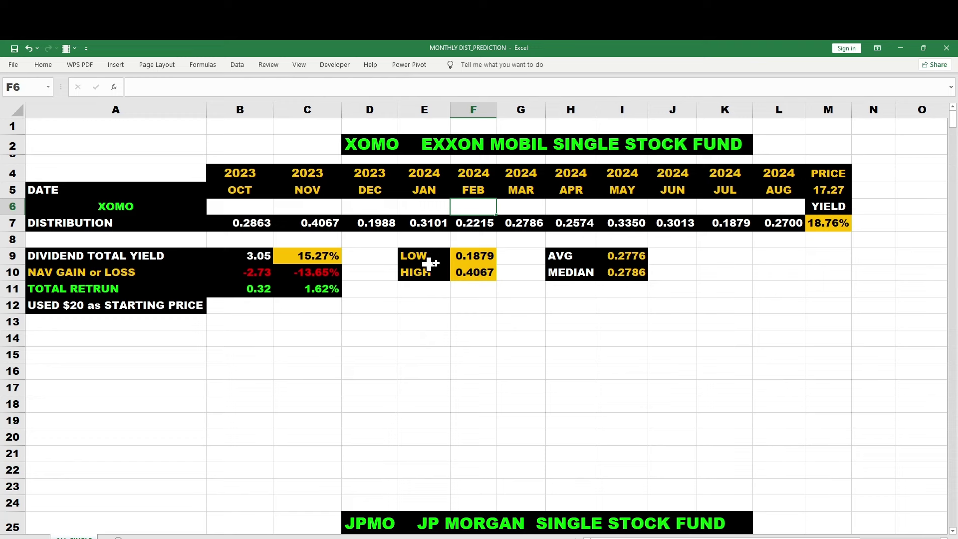
click(476, 256)
click(471, 275)
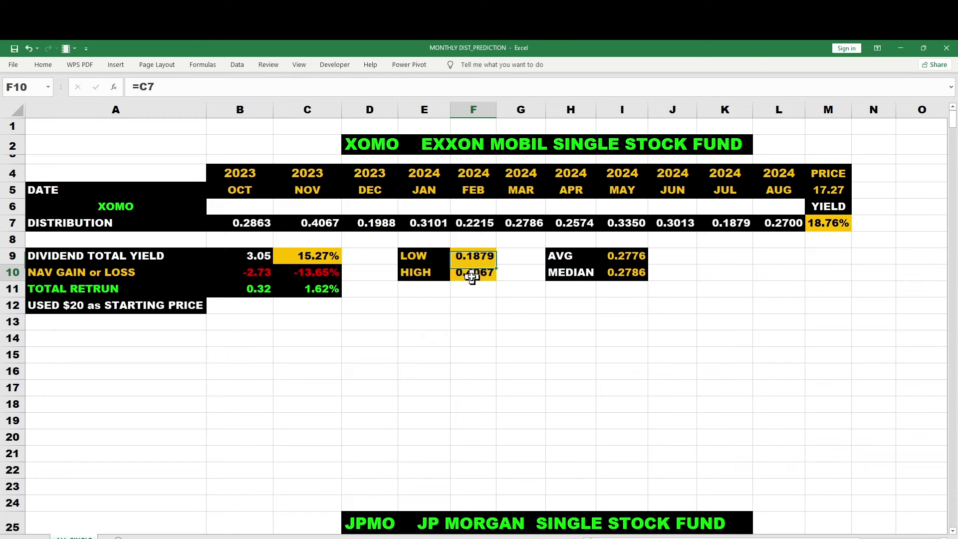
click(632, 255)
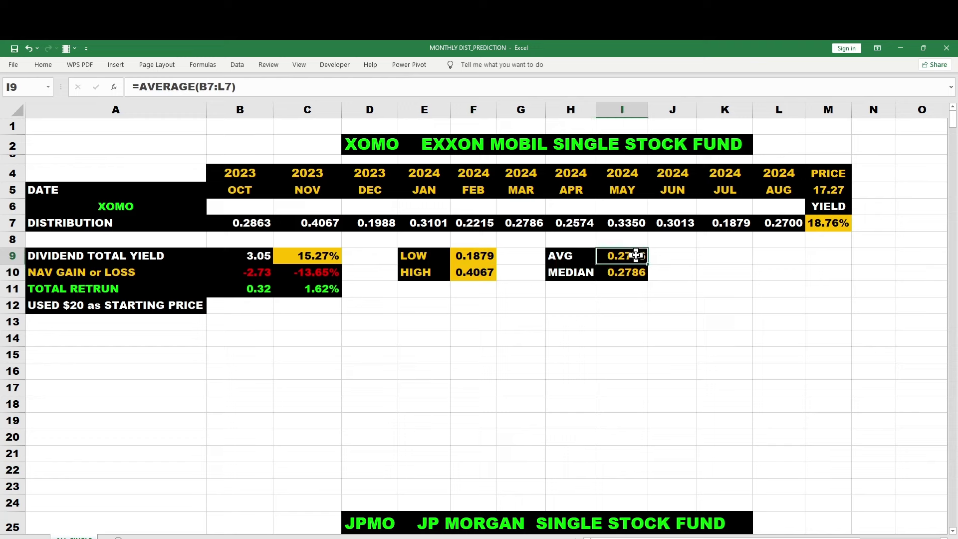
click(627, 271)
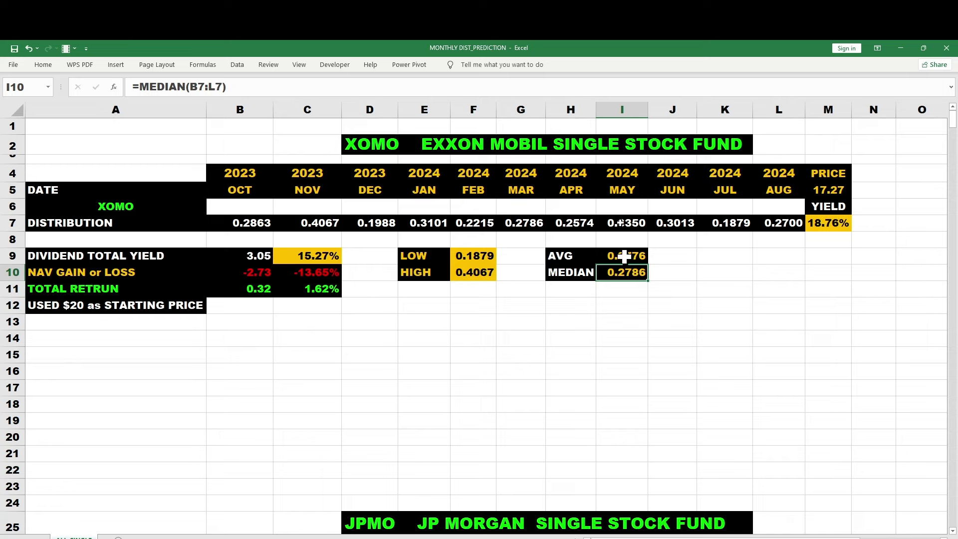
click(633, 304)
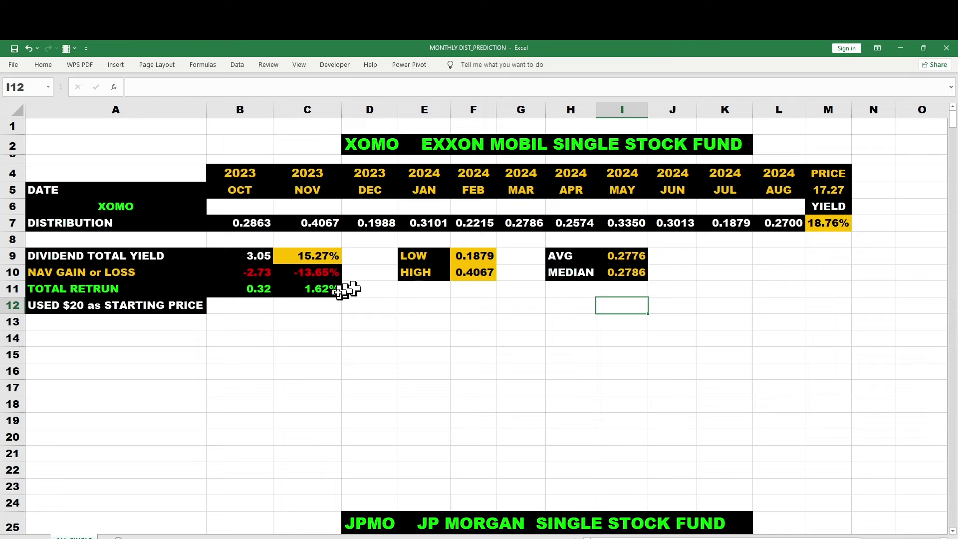
Fill the XOMO distribution cells from October 2023 to July 2024 (B7:K7) with medium grey, leaving out August.
click(779, 226)
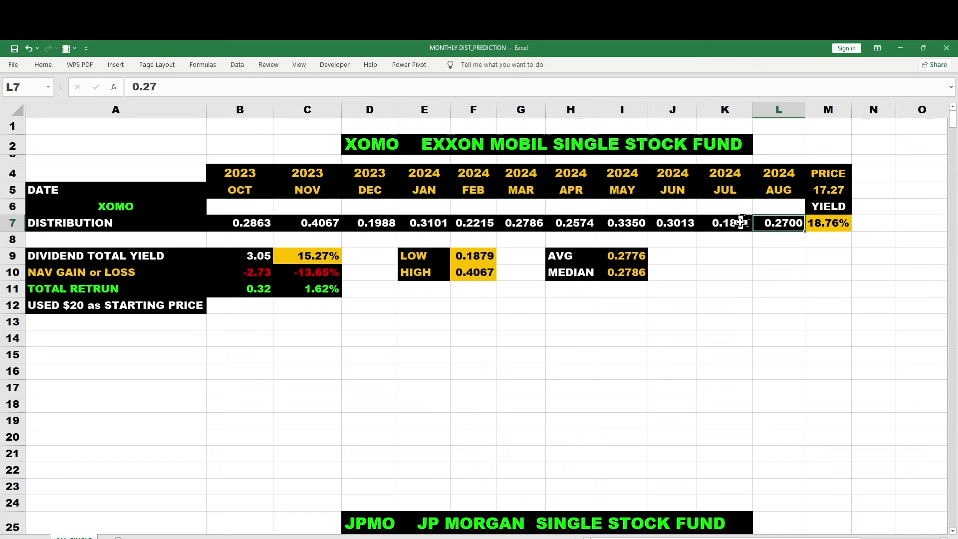
click(724, 225)
drag(694, 225, 235, 220)
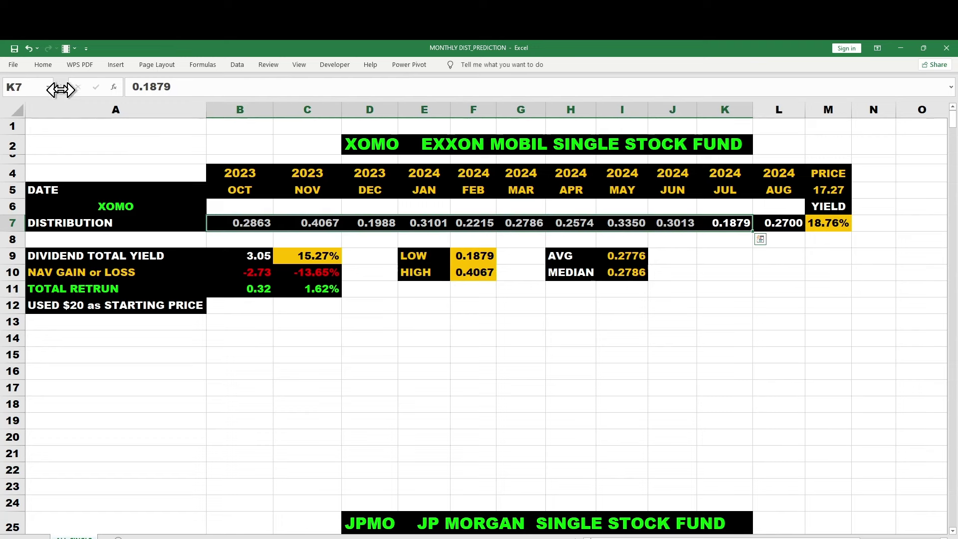
click(43, 63)
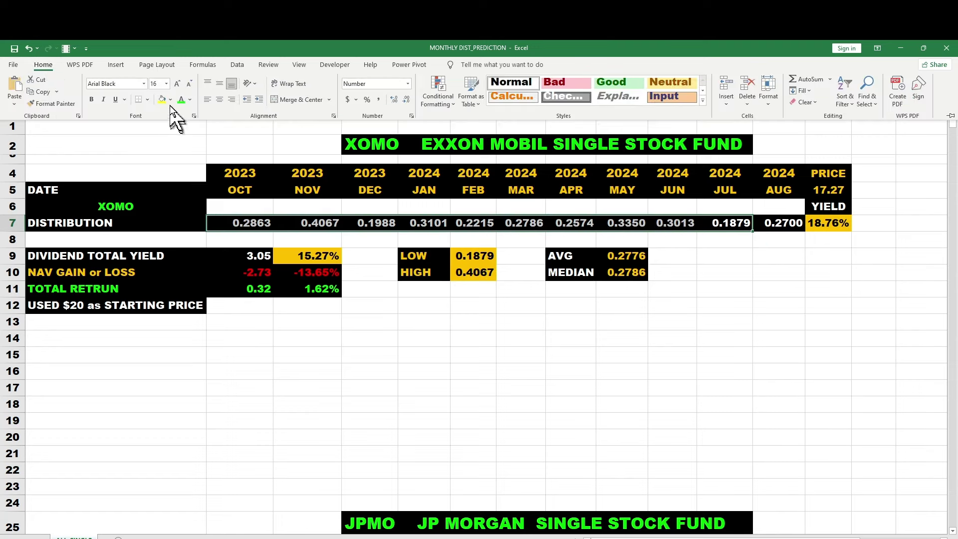
click(169, 100)
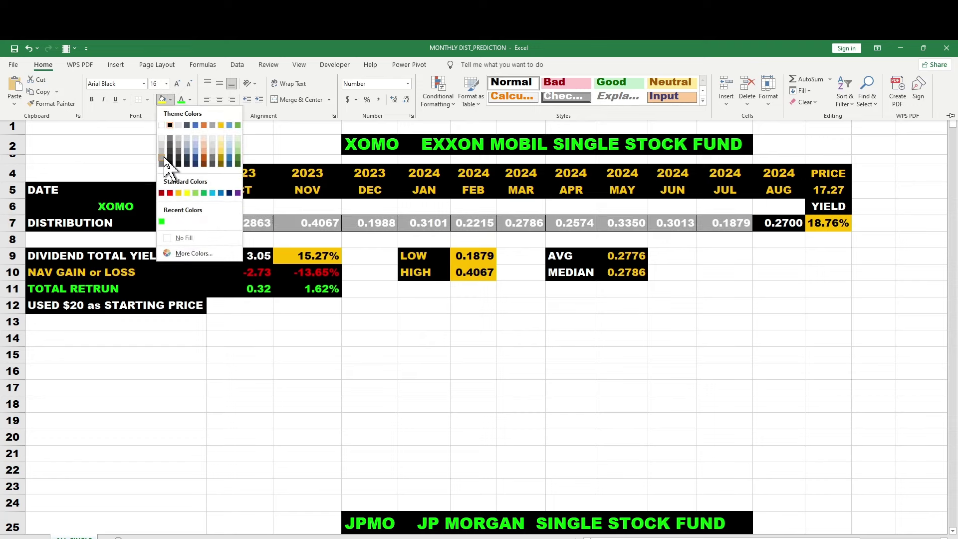
click(165, 158)
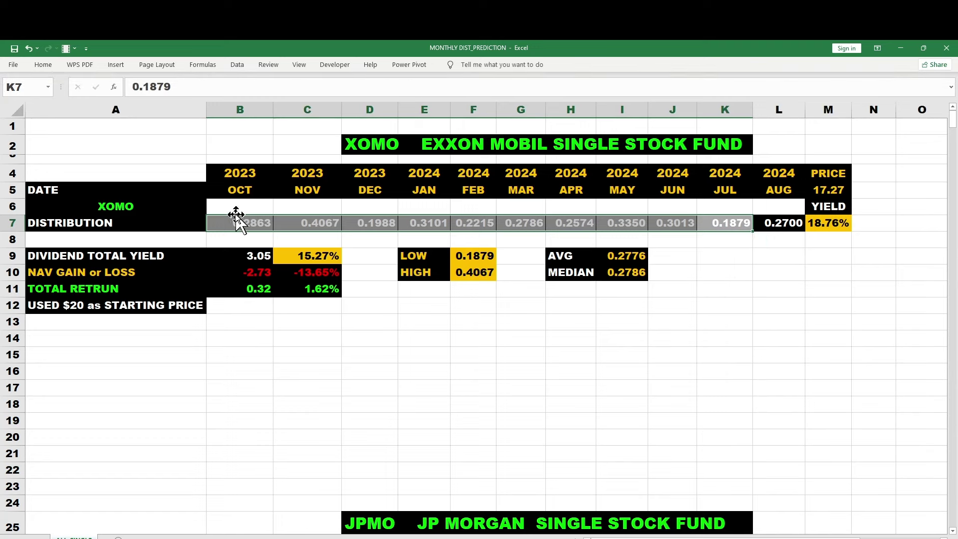
Set the font colour of the grey XOMO distribution cells B7:K7 to black.
drag(240, 218, 719, 227)
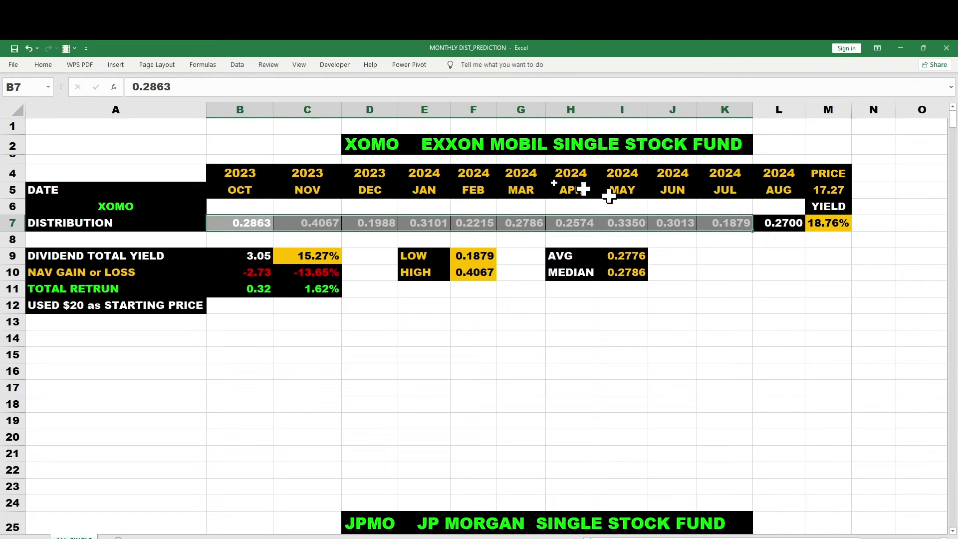
click(42, 65)
click(188, 100)
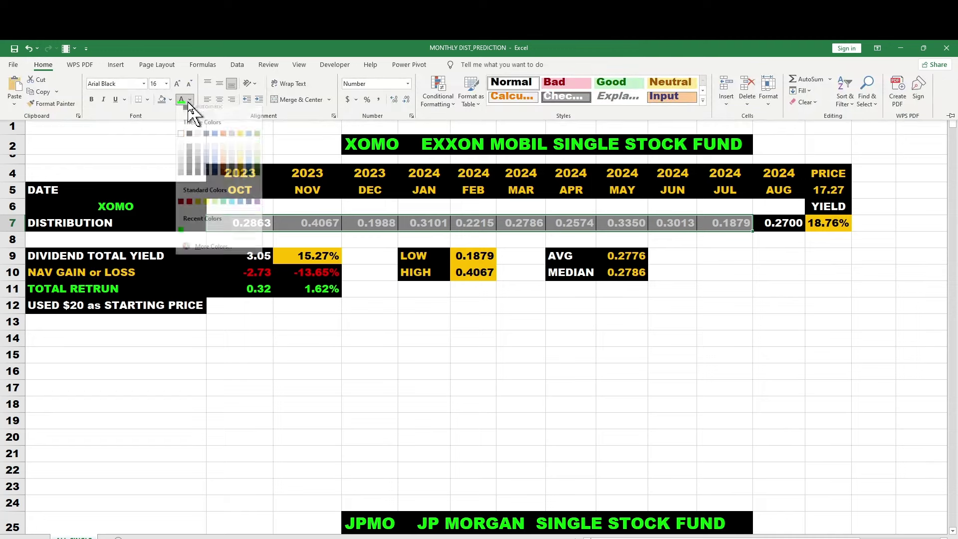
click(184, 113)
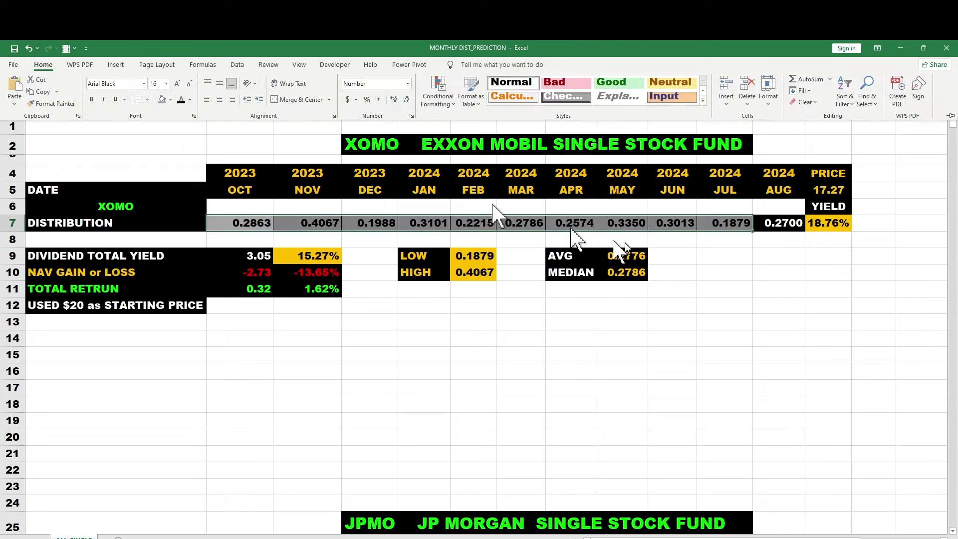
click(729, 256)
click(727, 256)
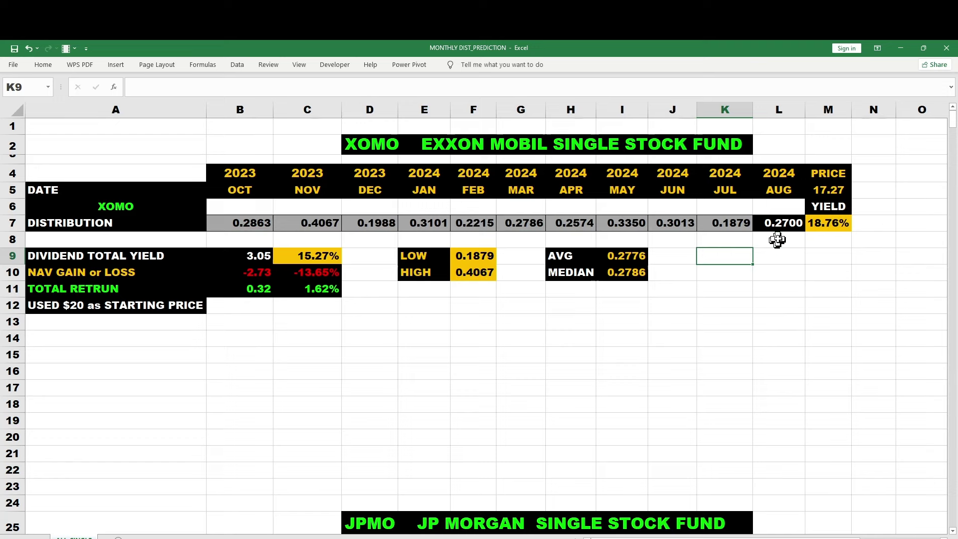
Examine the August 2024 XOMO distribution together with the yield formula and share price it relates to.
click(778, 224)
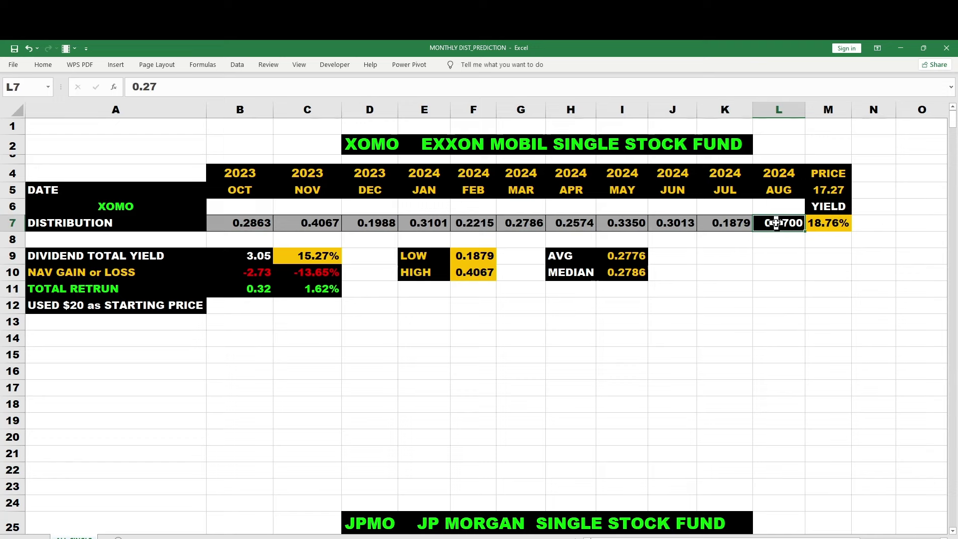
click(824, 223)
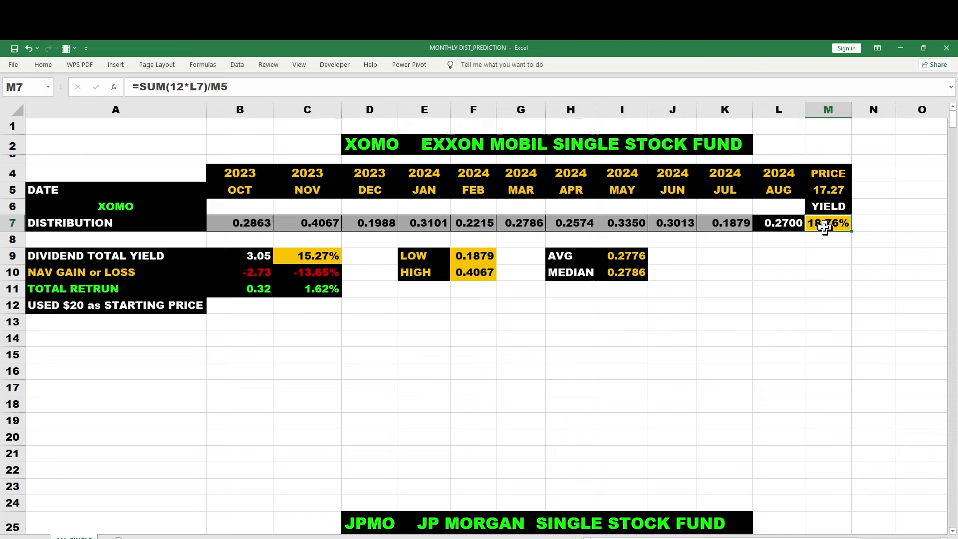
click(824, 191)
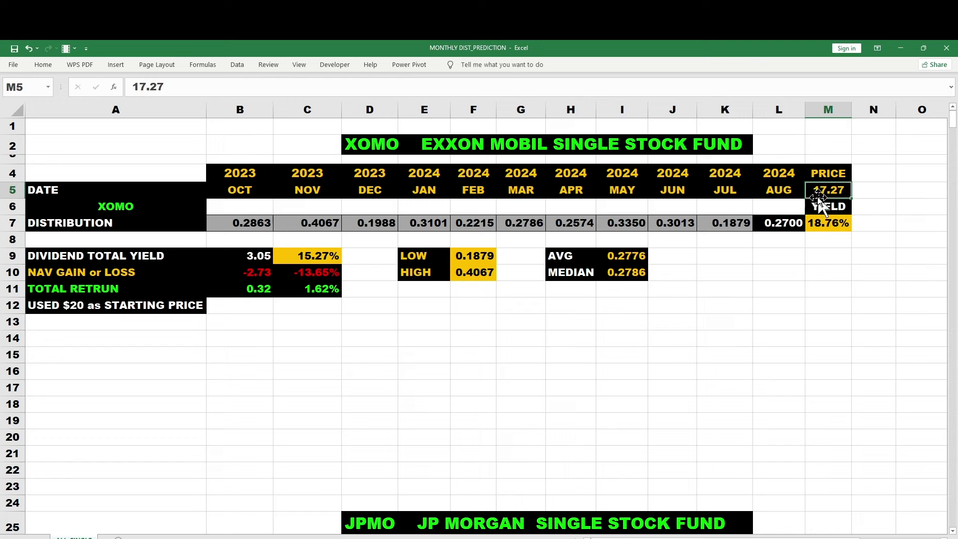
click(828, 148)
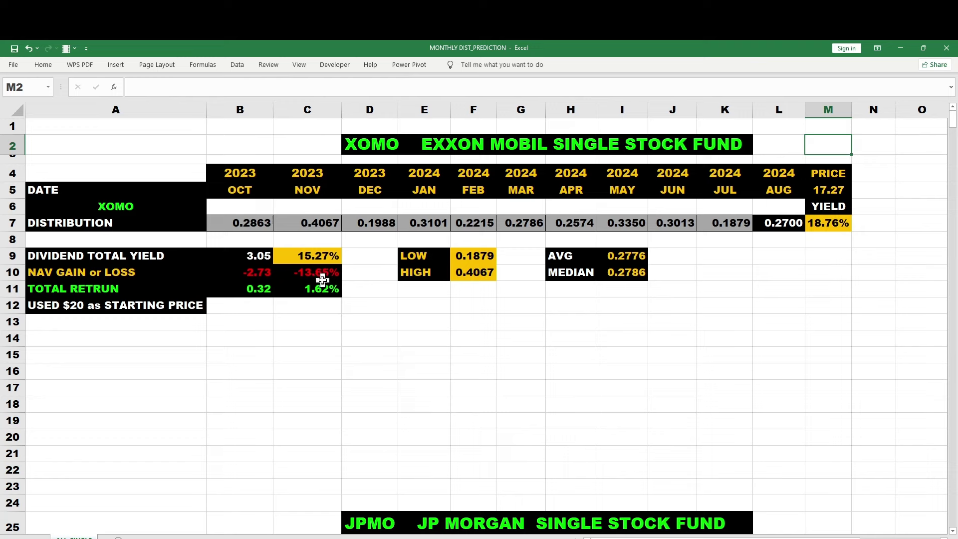
Inspect the XOMO dividend total yield formulas in B9 and C9 and the starting price note below them.
click(256, 256)
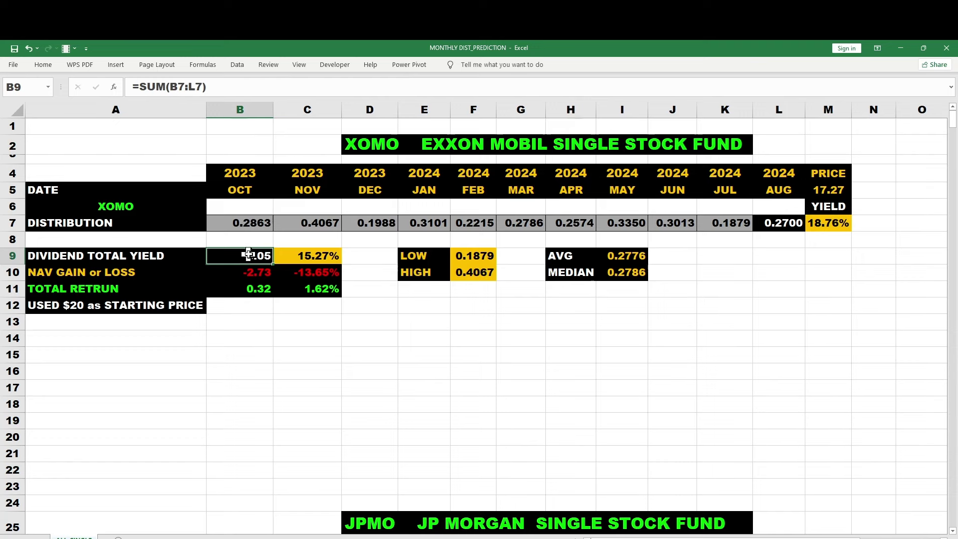
click(330, 255)
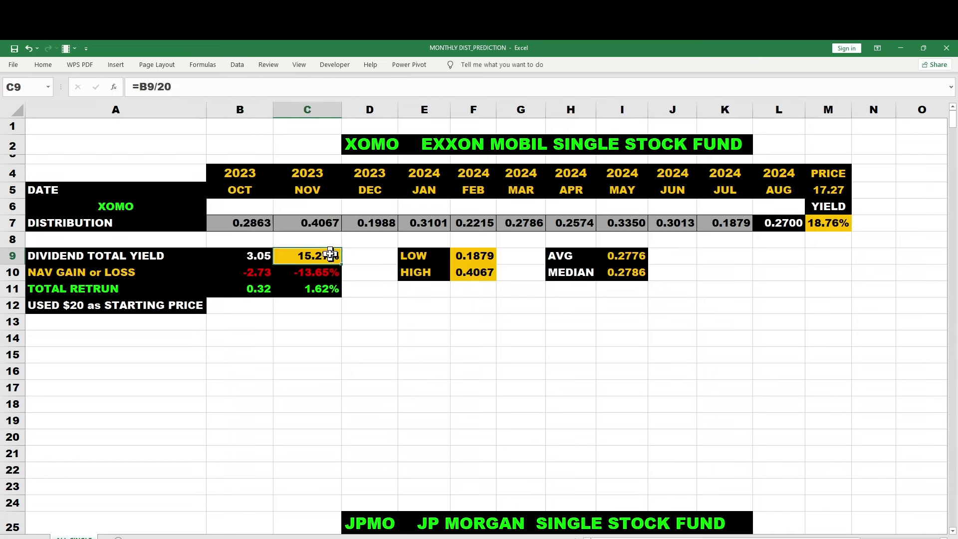
click(109, 306)
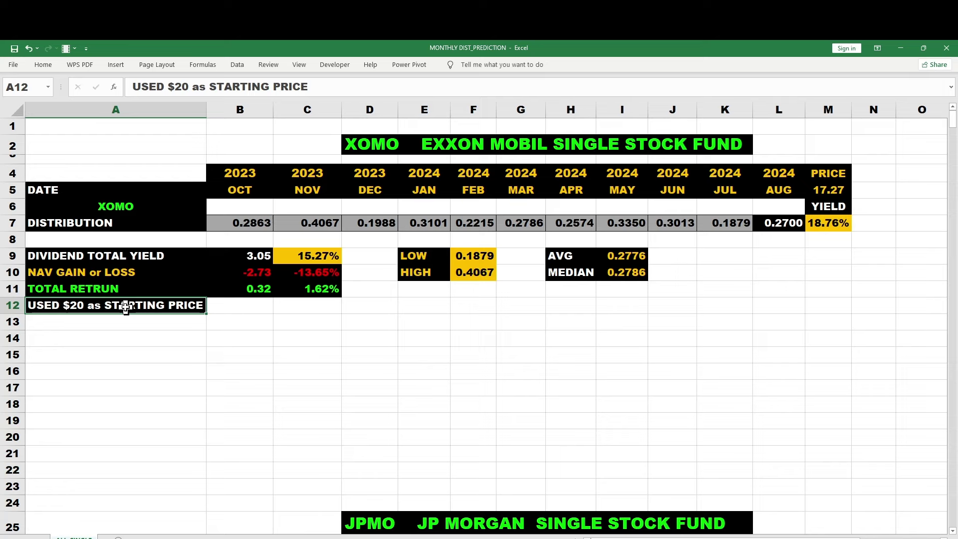
click(313, 309)
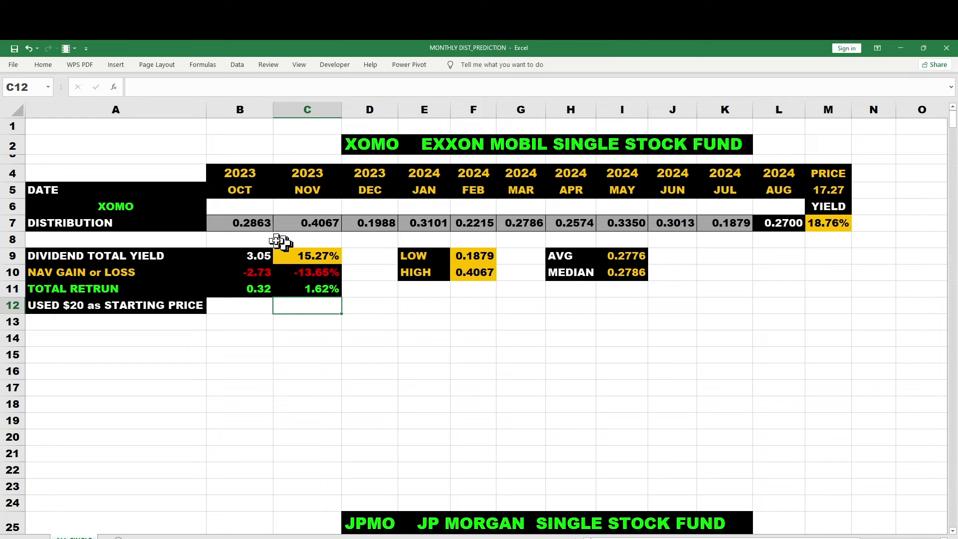
click(525, 292)
click(530, 308)
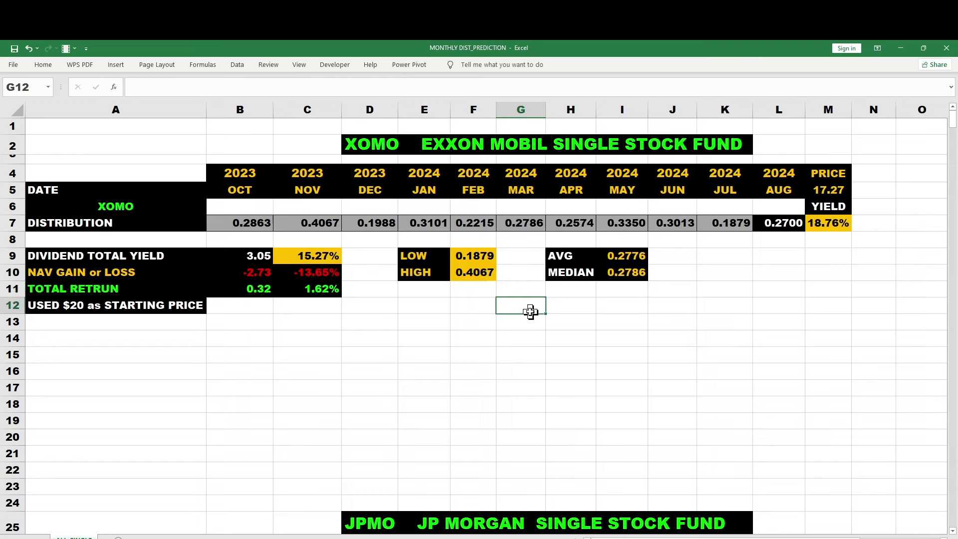
Compare the August distribution and current yield of XOMO with its total return percentage and summed dividends.
click(780, 224)
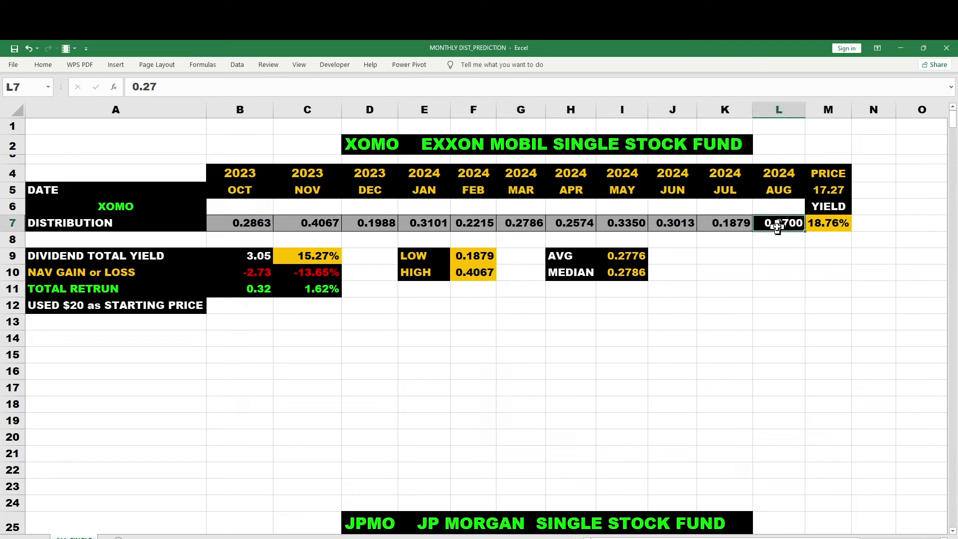
click(322, 289)
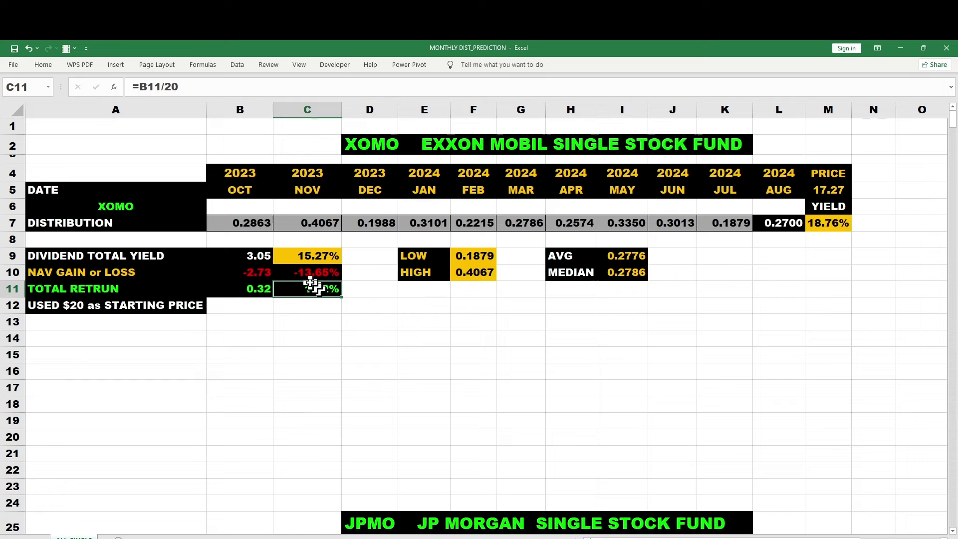
click(260, 253)
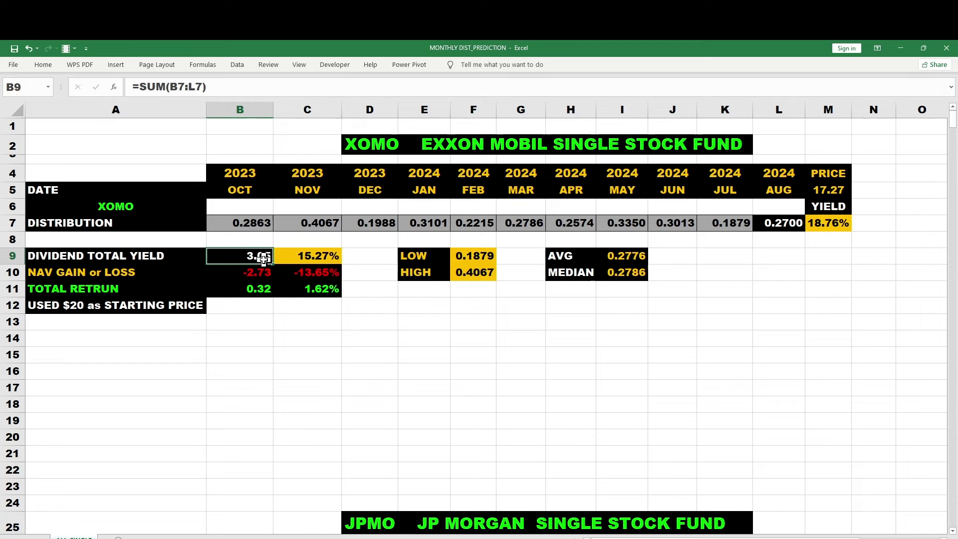
click(822, 224)
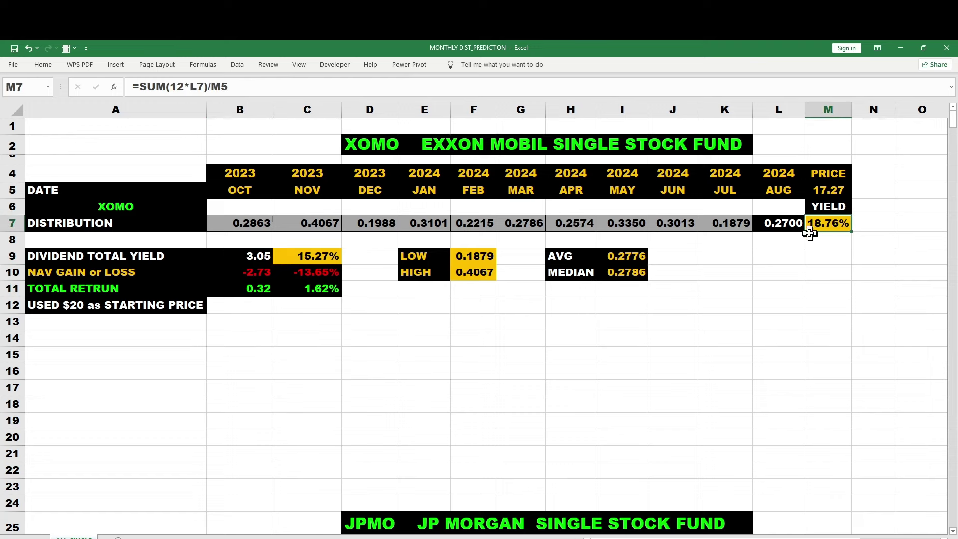
Inspect the XOMO NAV gain or loss formulas for the dollar amount and the percentage.
click(251, 258)
click(254, 272)
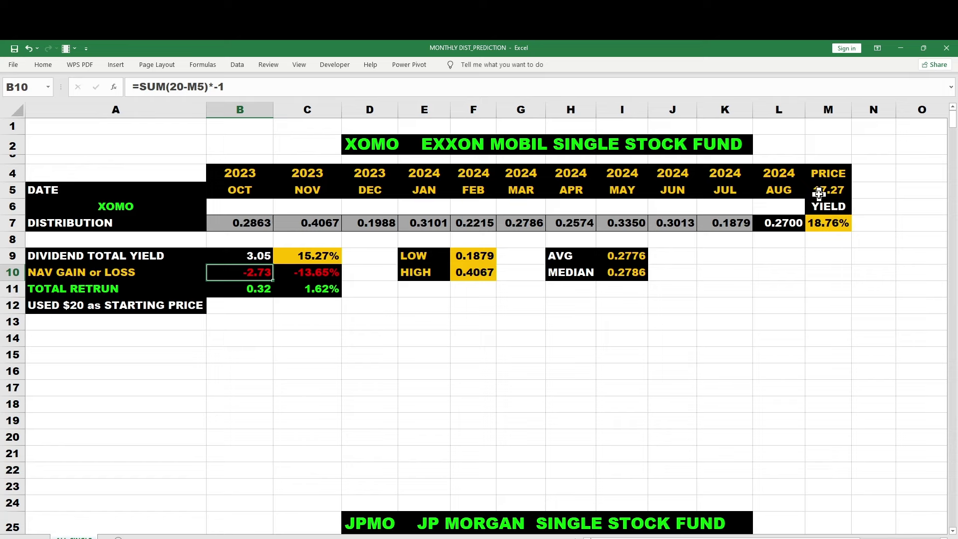
click(306, 273)
click(251, 274)
click(315, 275)
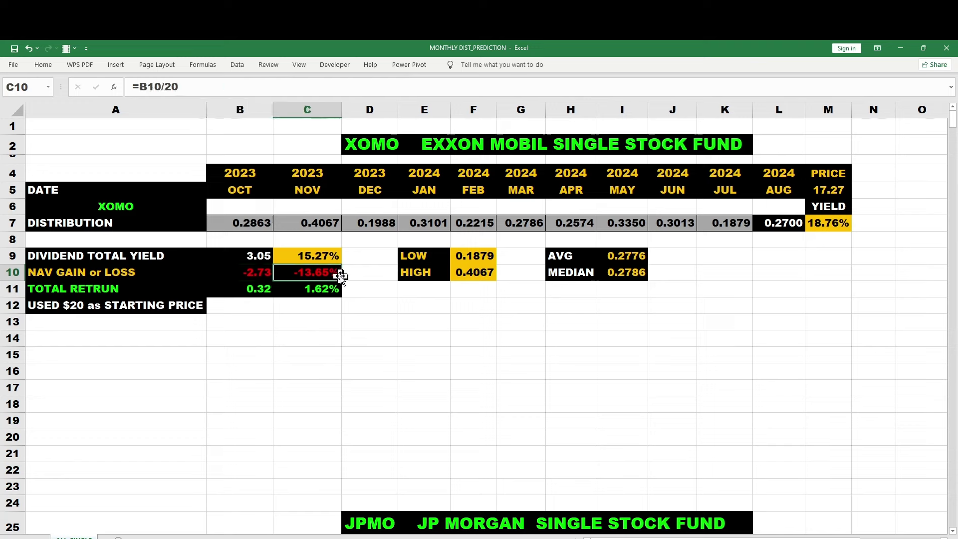
Review how the XOMO total return amount and percentage in row 11 derive from the dividend total yield.
click(315, 254)
click(257, 255)
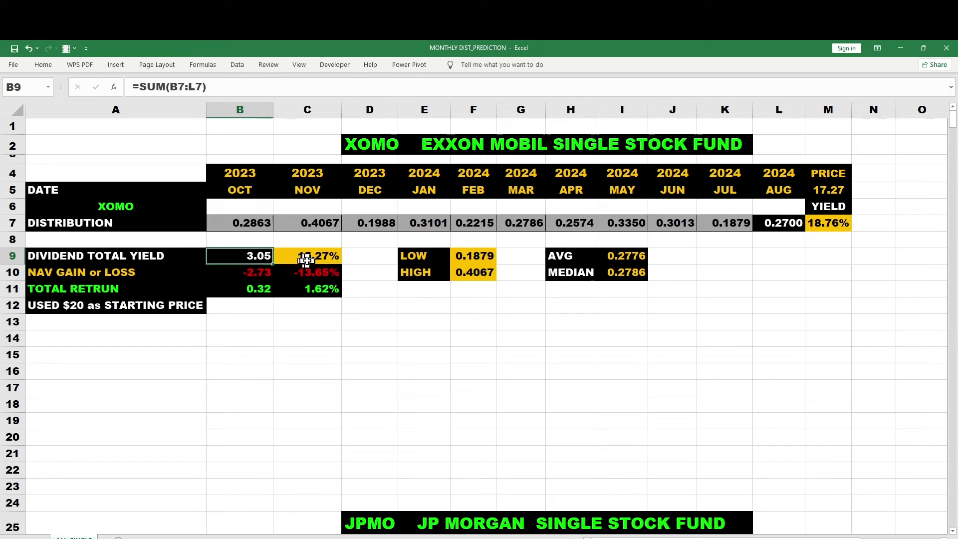
click(307, 254)
click(321, 289)
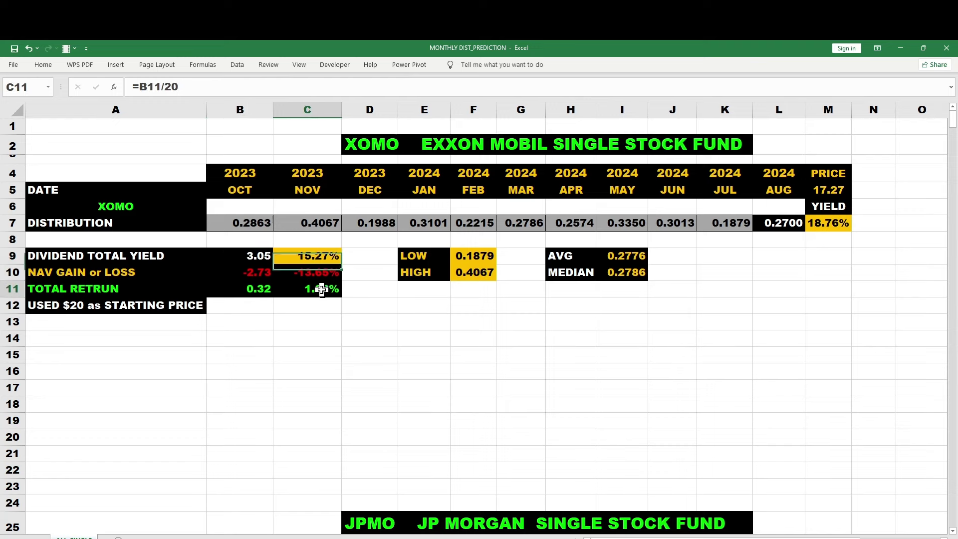
click(258, 288)
click(294, 289)
click(265, 292)
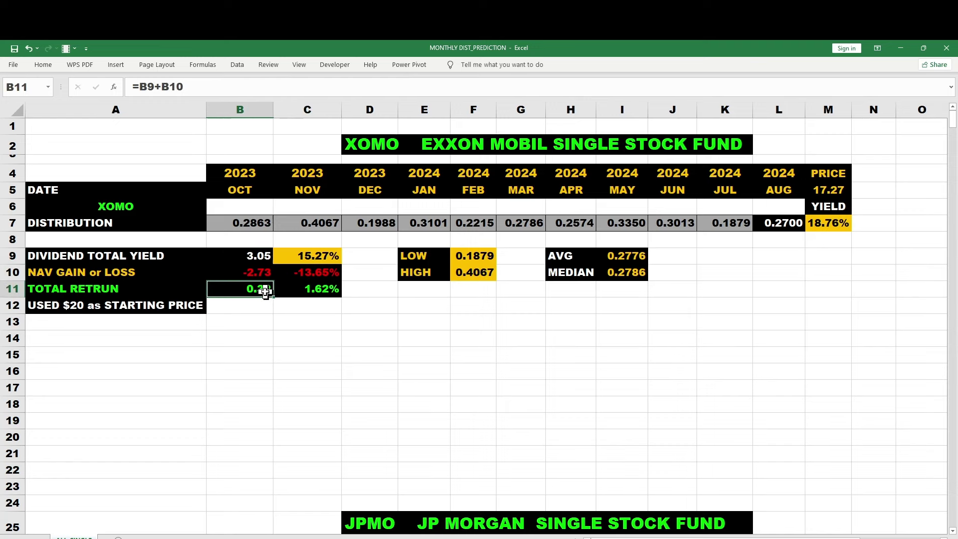
Compare the XOMO total return percentage formula with the current yield in M7 and the summed dividends in B9.
click(307, 292)
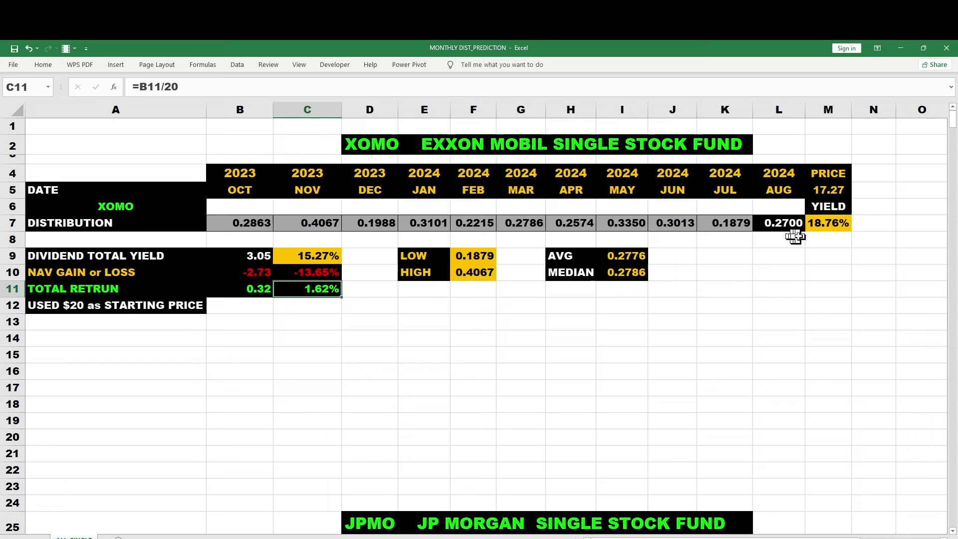
click(824, 222)
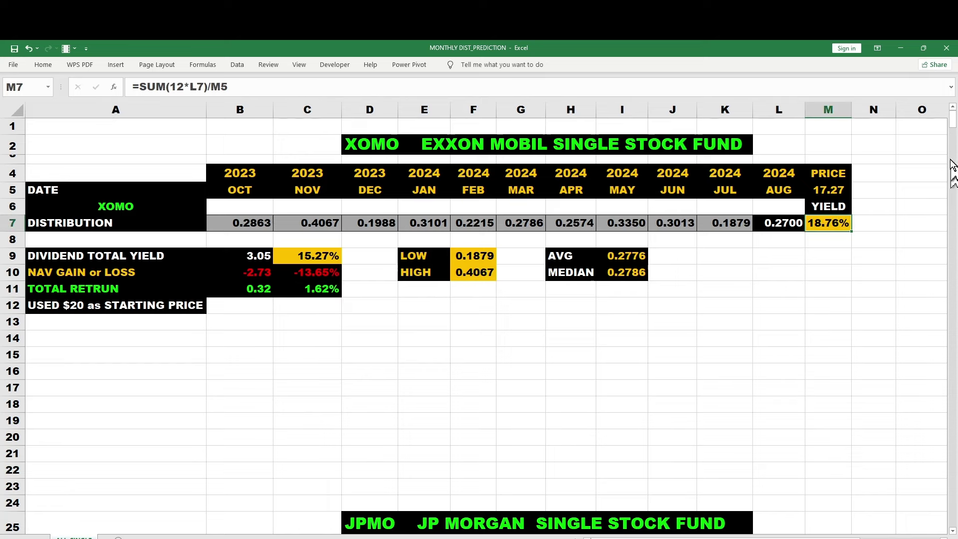
click(953, 122)
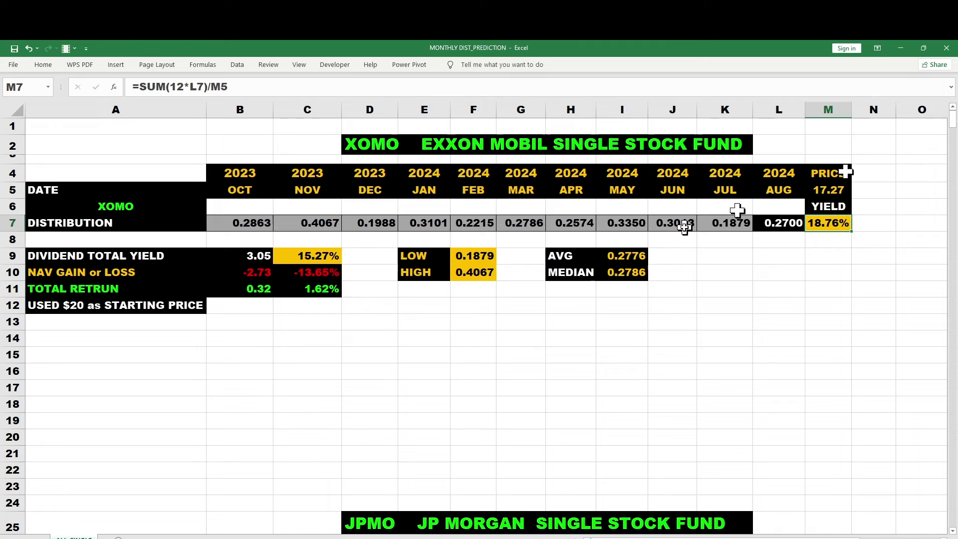
click(261, 257)
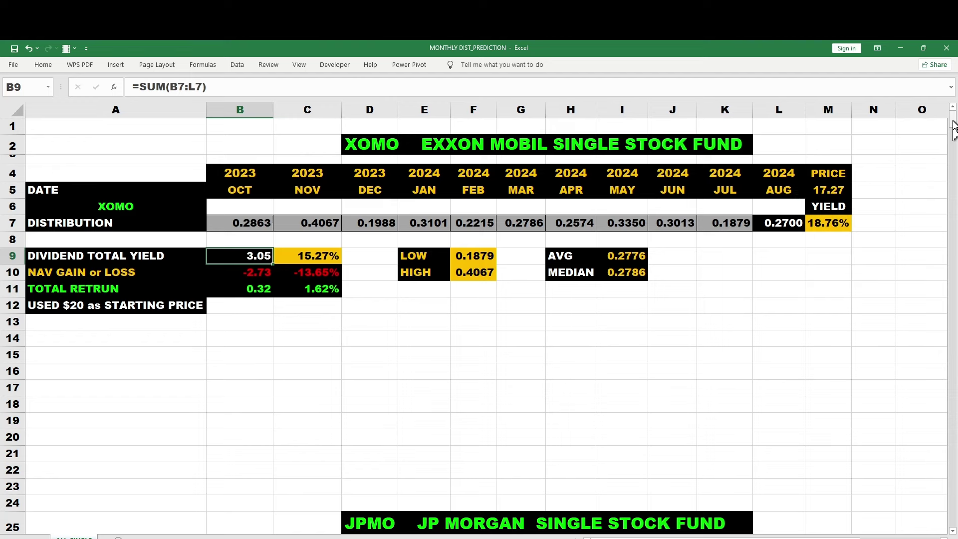
Review JPMO's August distribution and current yield against its total return amount, total return percentage and dividend total yield percentage.
drag(953, 128, 952, 143)
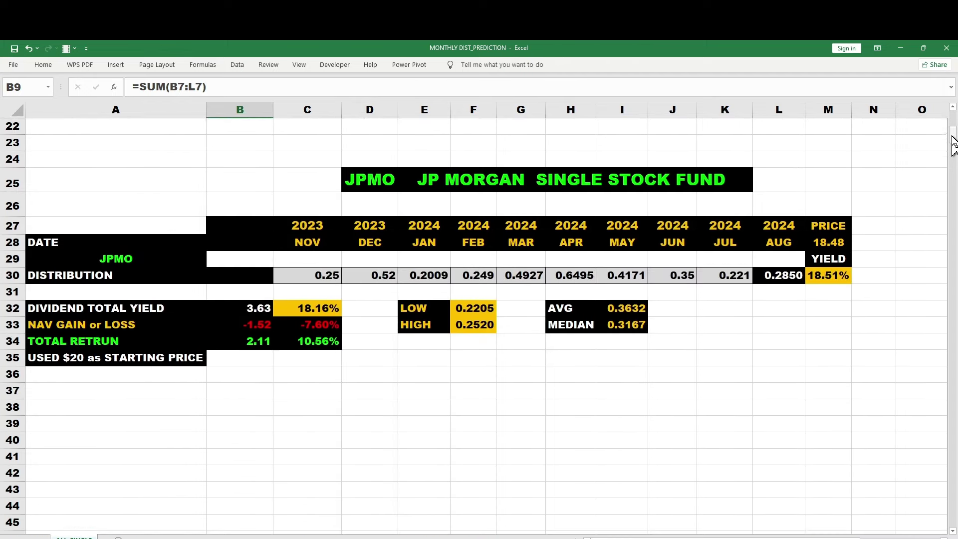
click(426, 206)
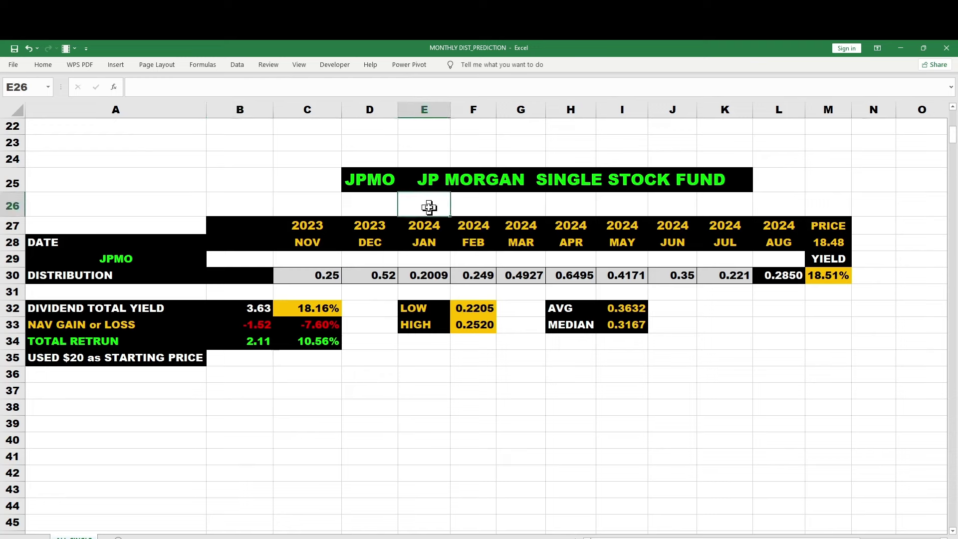
click(786, 280)
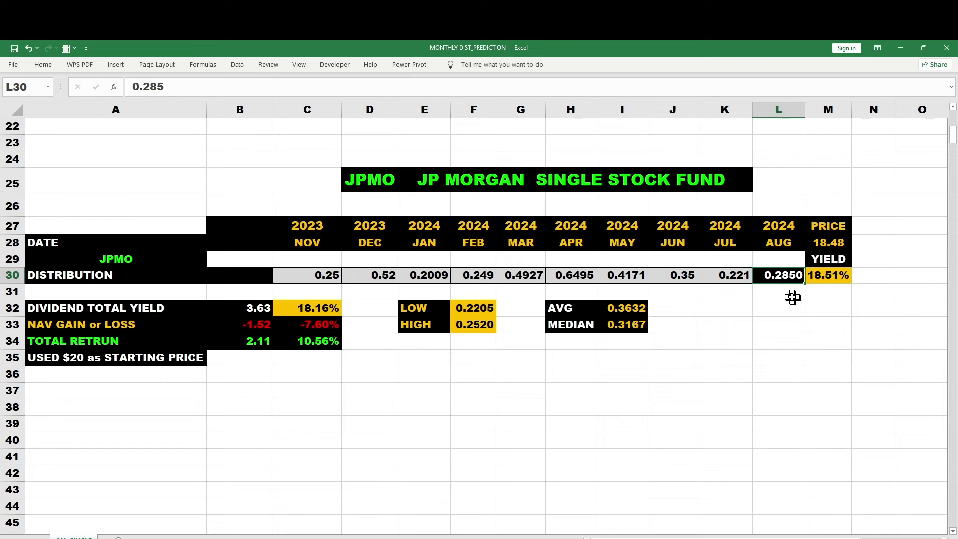
click(824, 275)
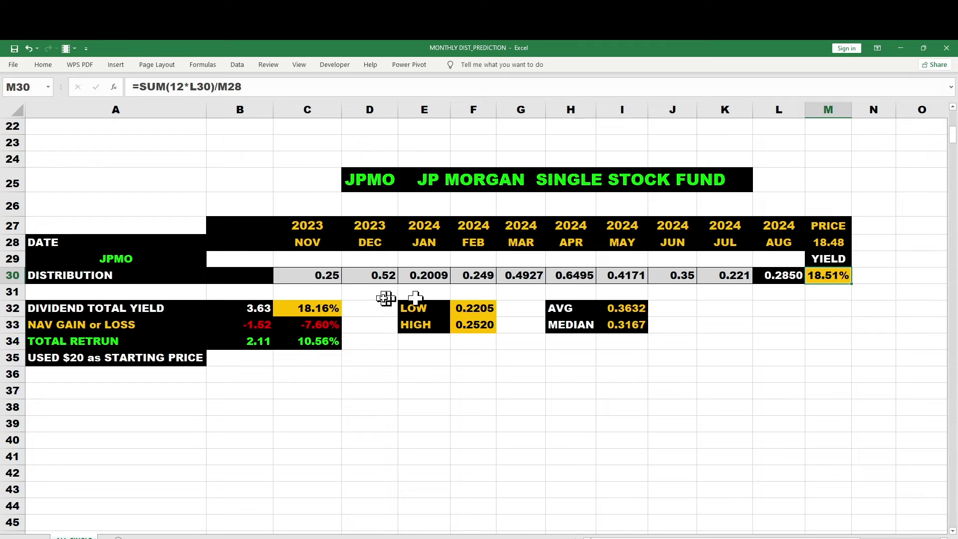
click(251, 343)
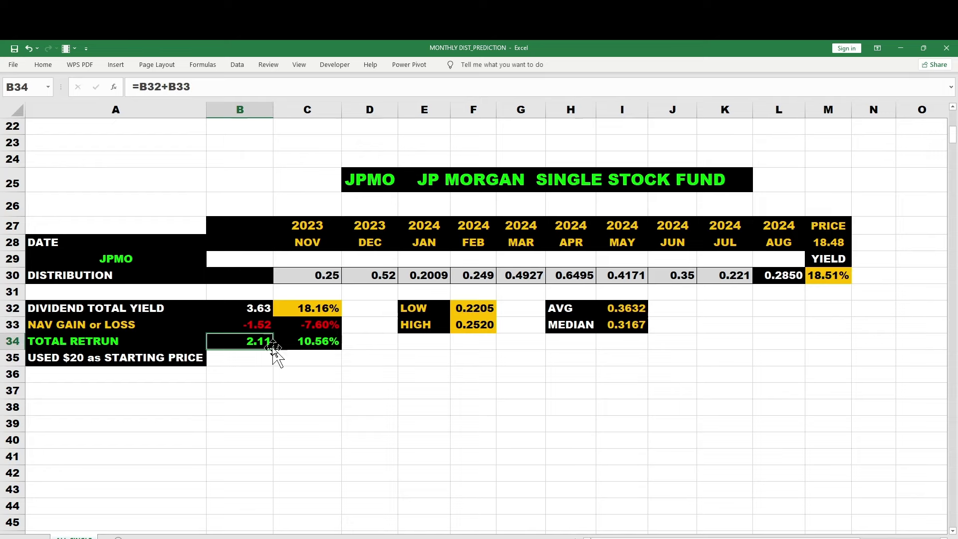
click(311, 346)
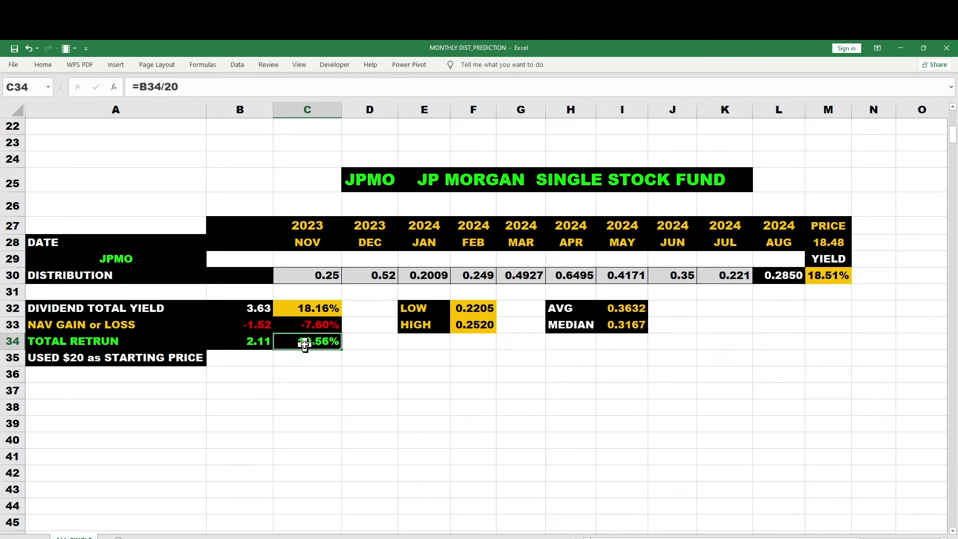
click(309, 309)
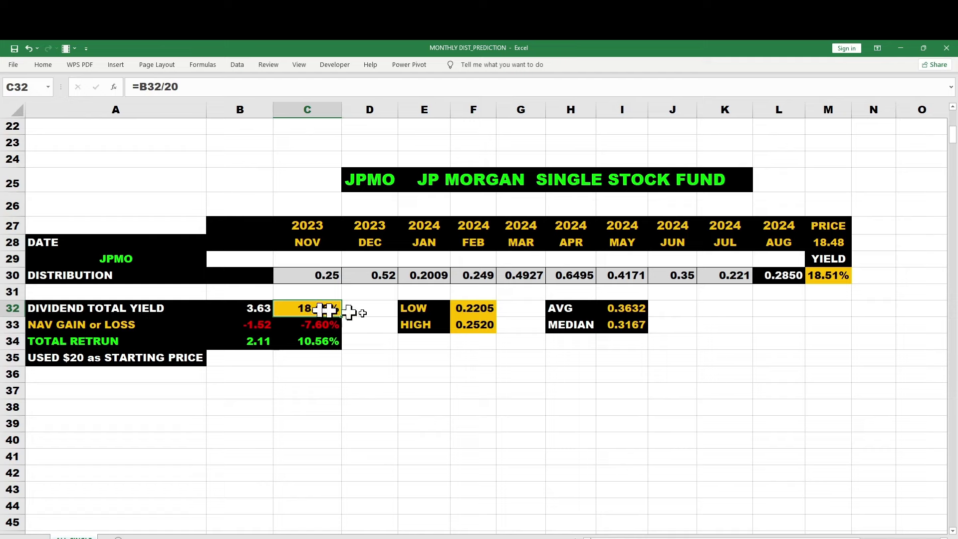
Go back to the XOMO section and review its distribution history and return figures.
drag(953, 143, 952, 126)
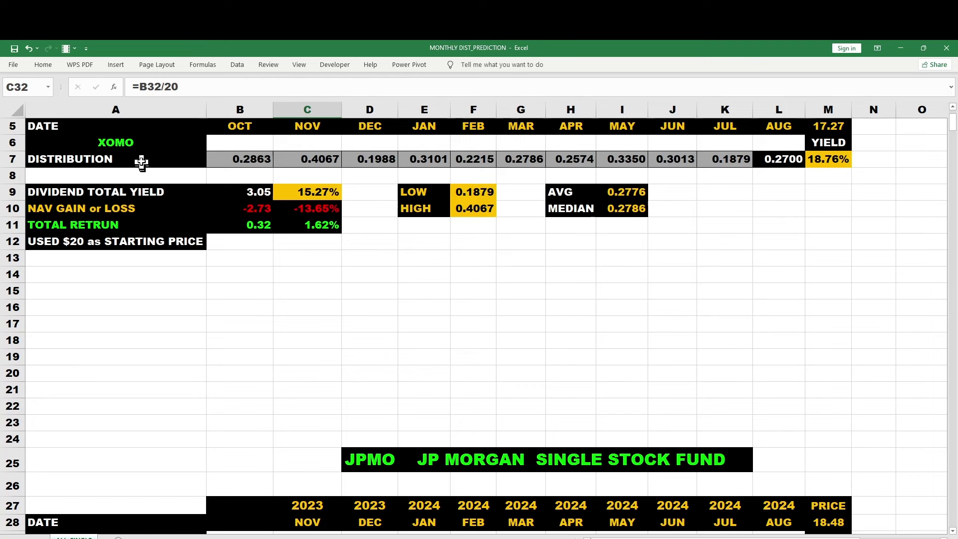
click(138, 146)
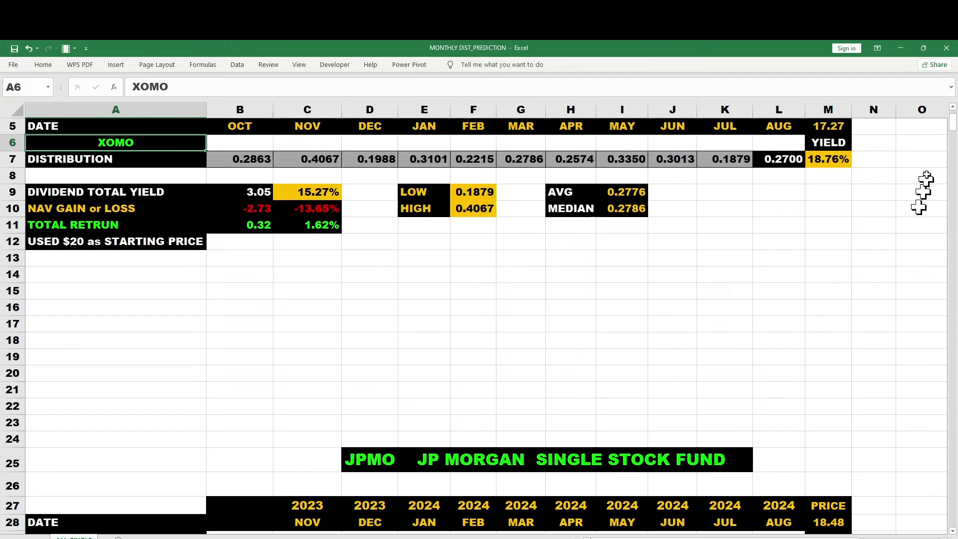
drag(952, 131, 951, 120)
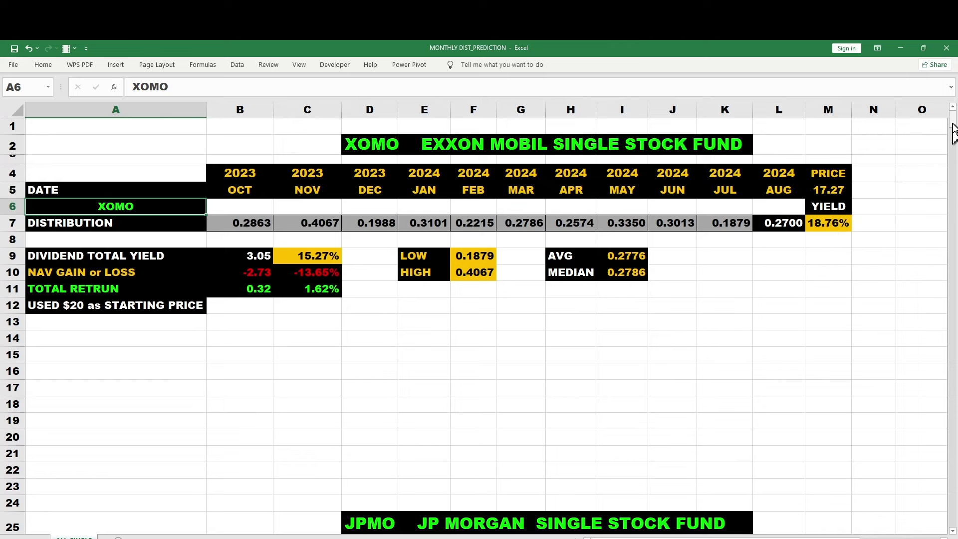
Check the JPMO share price in M28 and the NAV gain or loss percentage formula in C33.
mouse_move(952, 130)
mouse_down()
mouse_move(952, 159)
mouse_move(949, 127)
mouse_move(945, 137)
mouse_up()
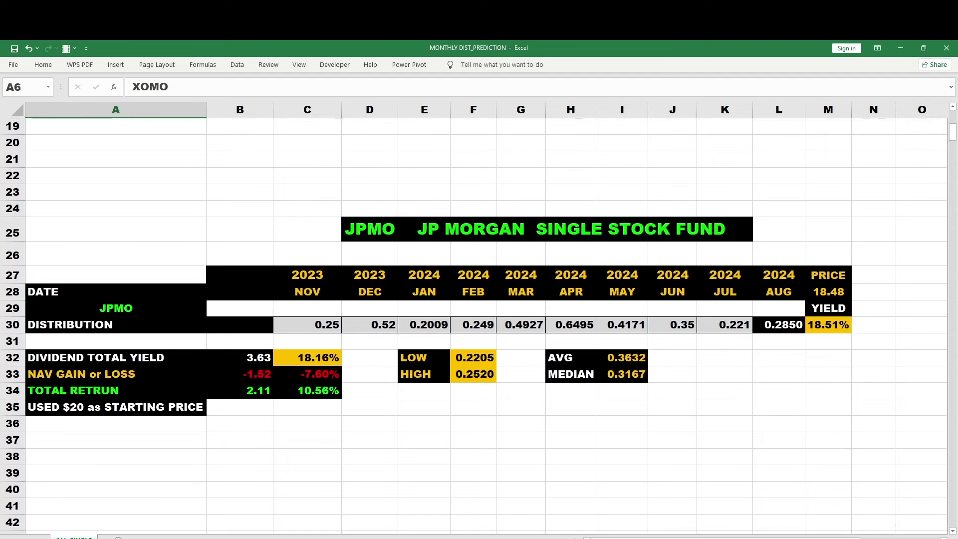
scroll(719, 325, right, 2)
click(655, 289)
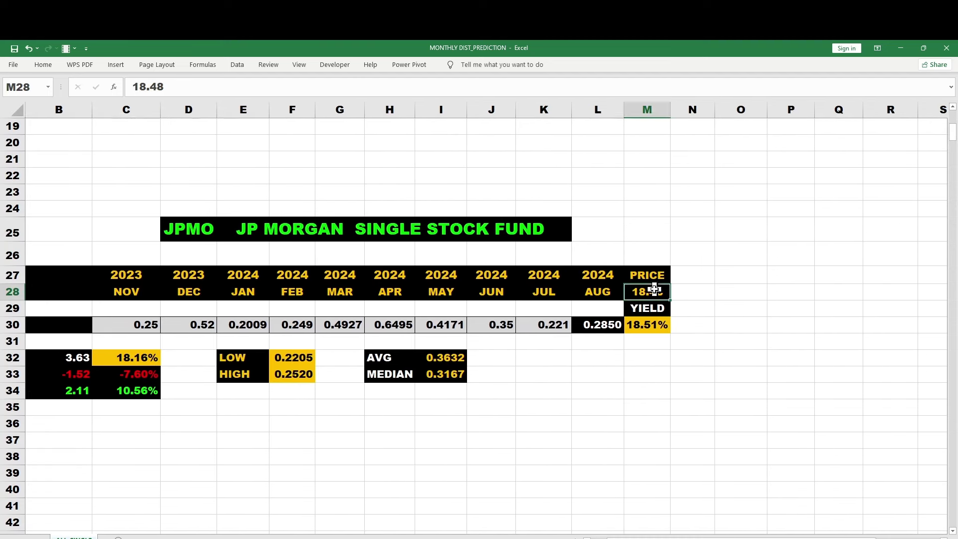
scroll(729, 537, left, 2)
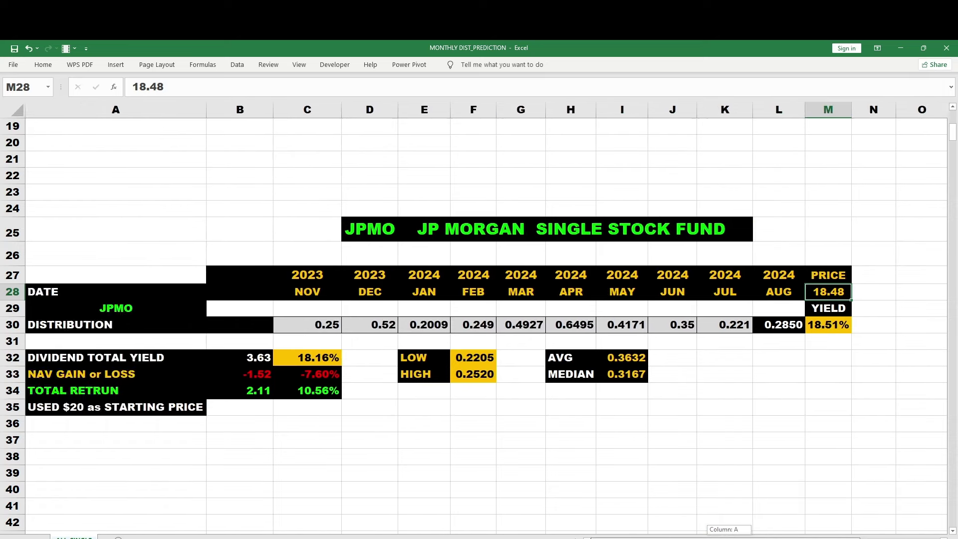
click(308, 378)
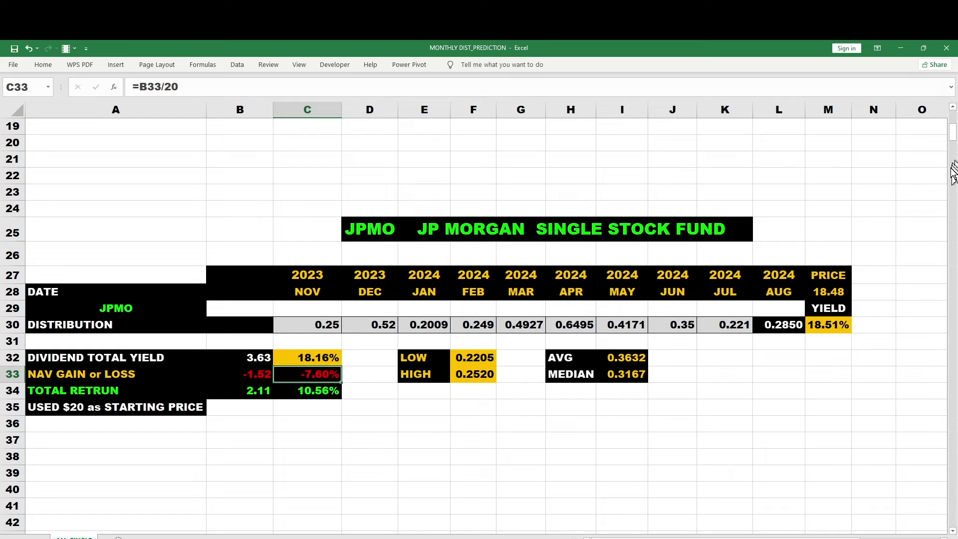
Review the OARK distribution history and inspect its dividend total, NAV gain or loss and total return formulas in rows 54 to 56.
drag(952, 142, 952, 155)
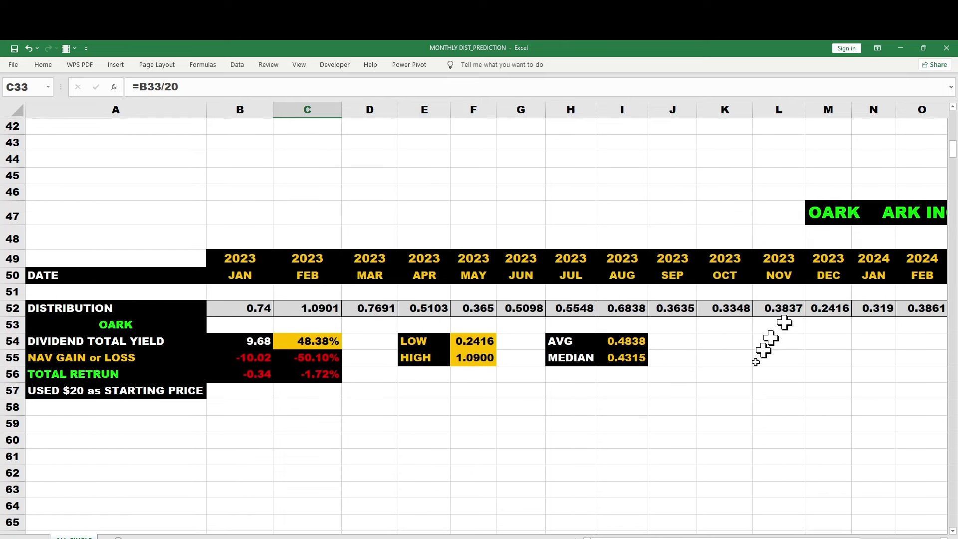
mouse_move(624, 537)
mouse_down()
mouse_move(695, 537)
mouse_move(615, 538)
mouse_up()
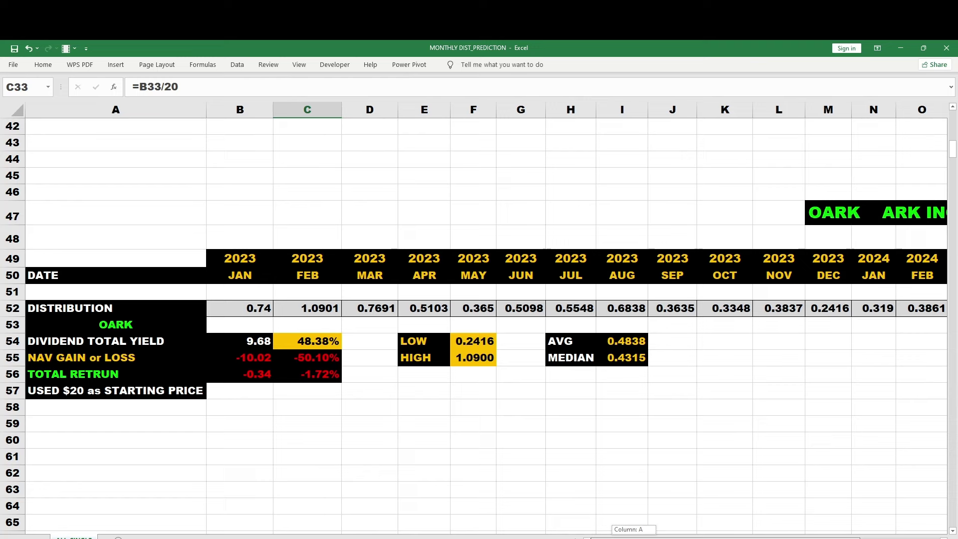
drag(615, 537, 615, 537)
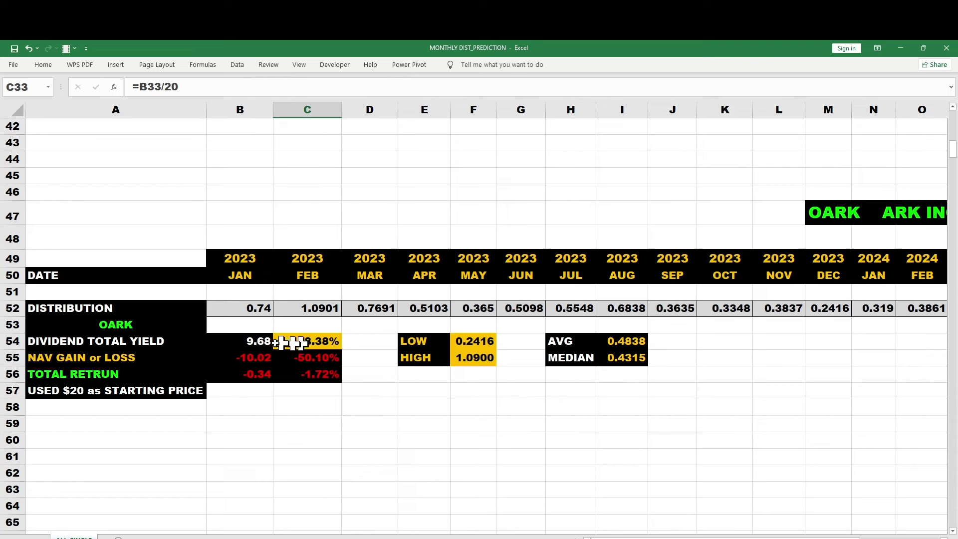
click(255, 342)
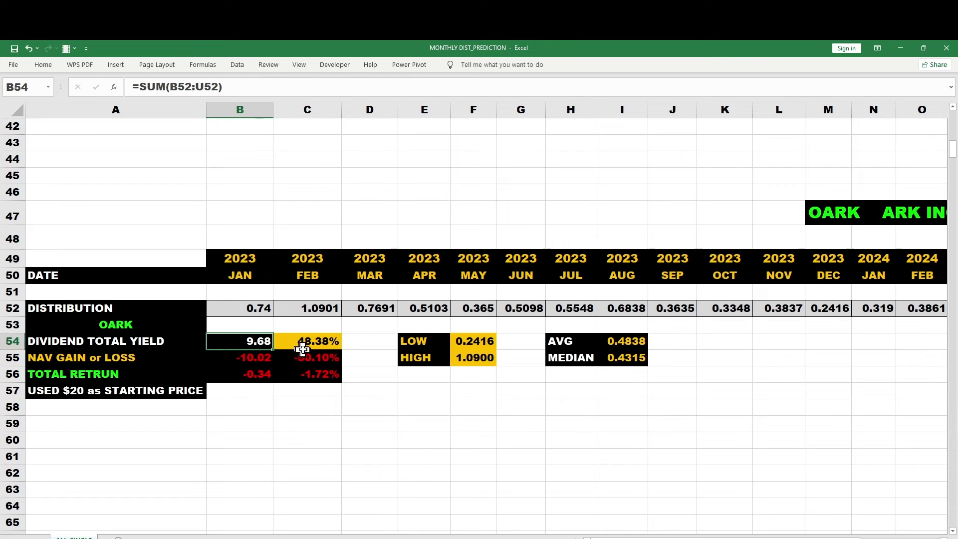
click(252, 358)
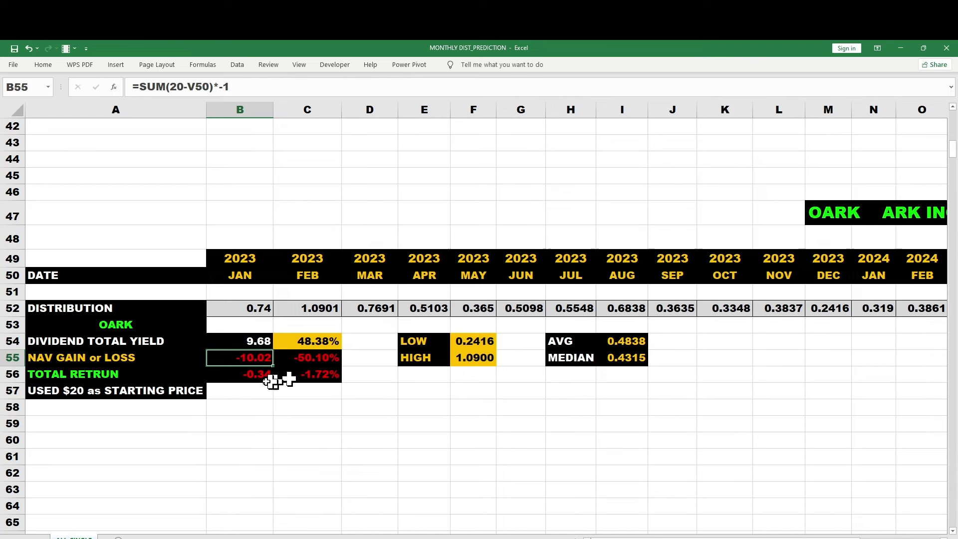
click(315, 377)
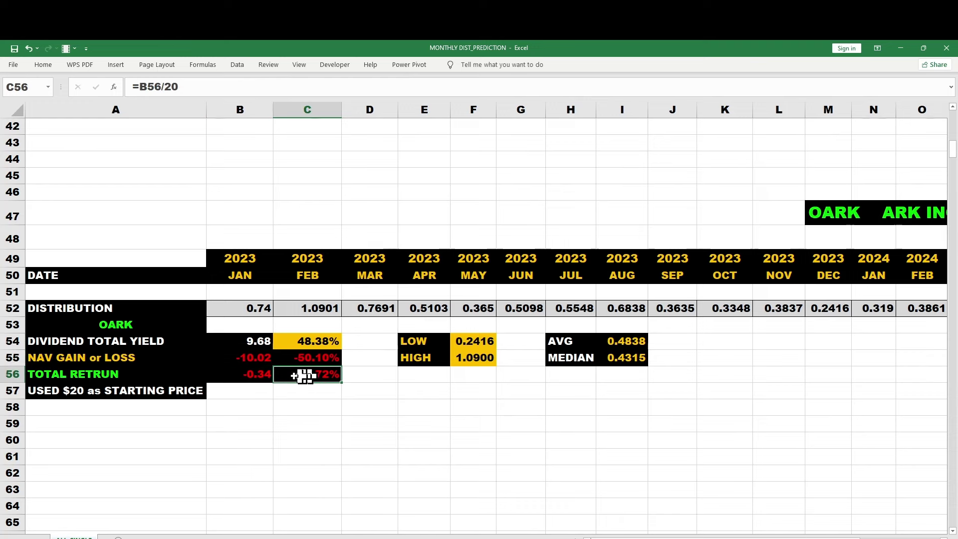
click(261, 374)
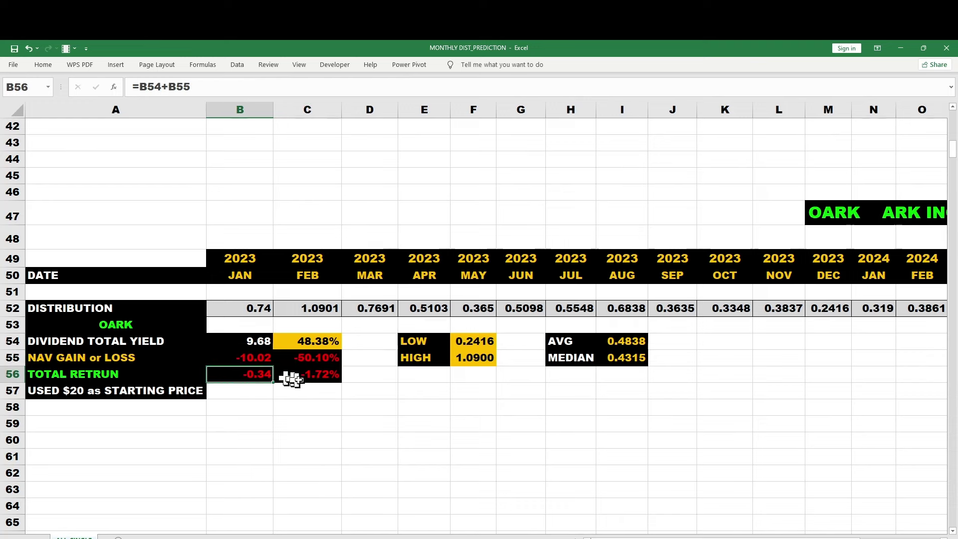
click(255, 340)
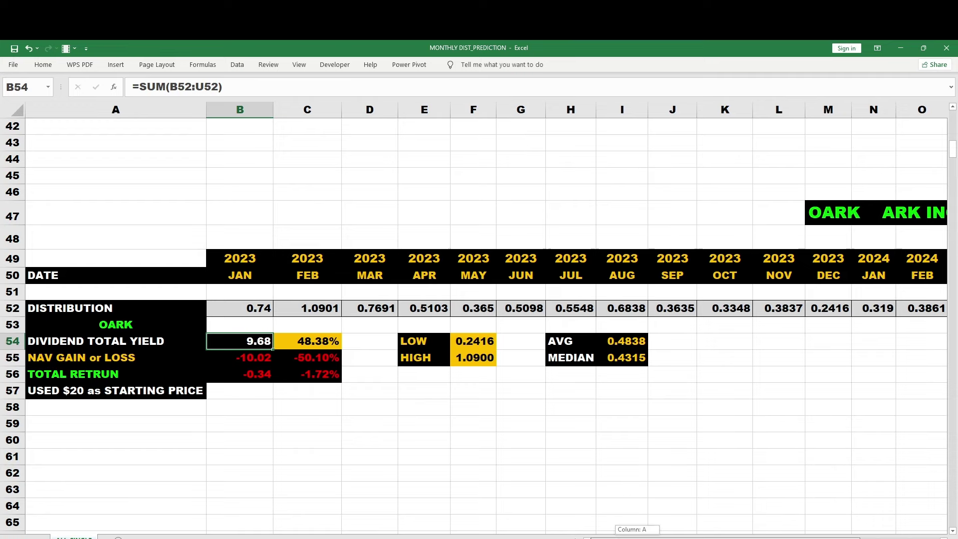
scroll(634, 529, right, 1)
scroll(634, 529, left, 1)
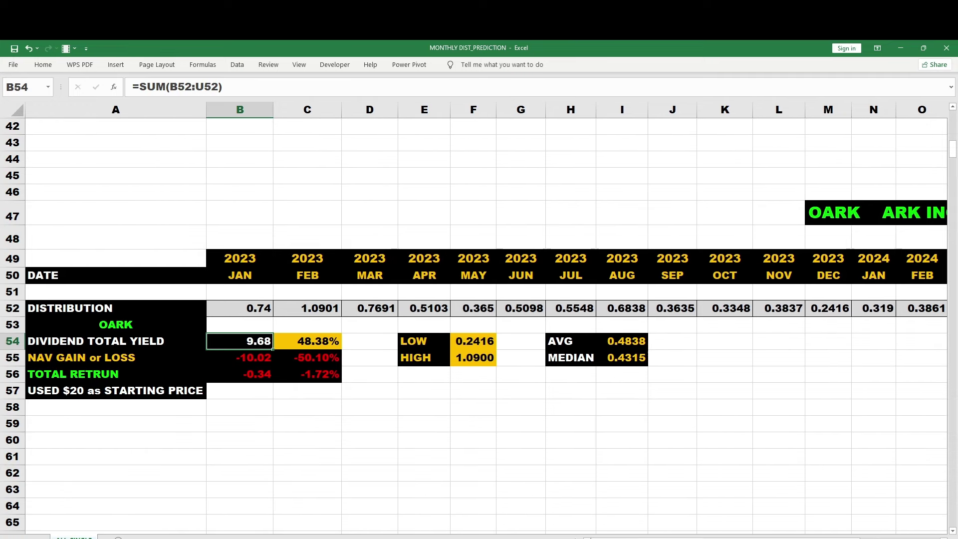
click(619, 423)
click(618, 407)
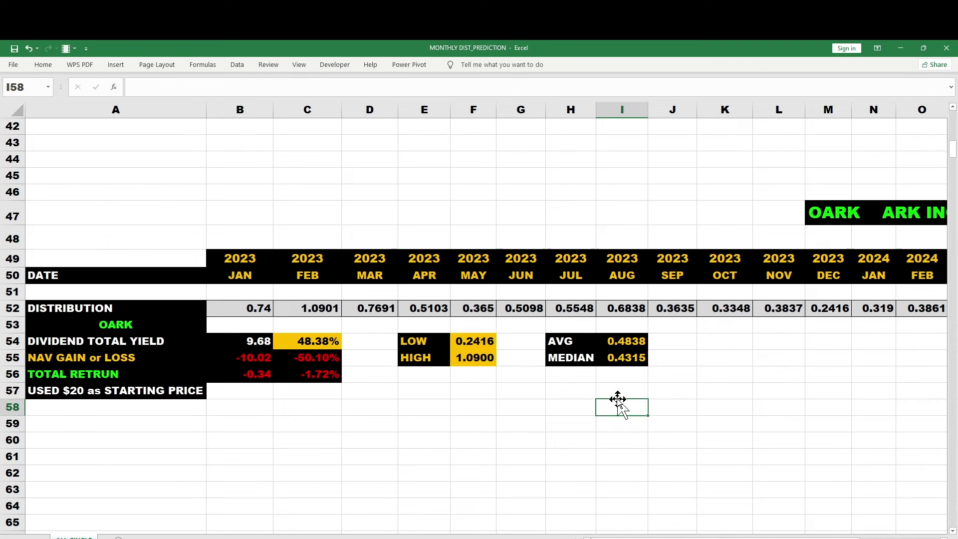
click(616, 394)
click(616, 407)
drag(804, 537, 804, 537)
Enter the missing June 2023 distribution of .288 for the APLY fund in G74.
drag(952, 154, 953, 171)
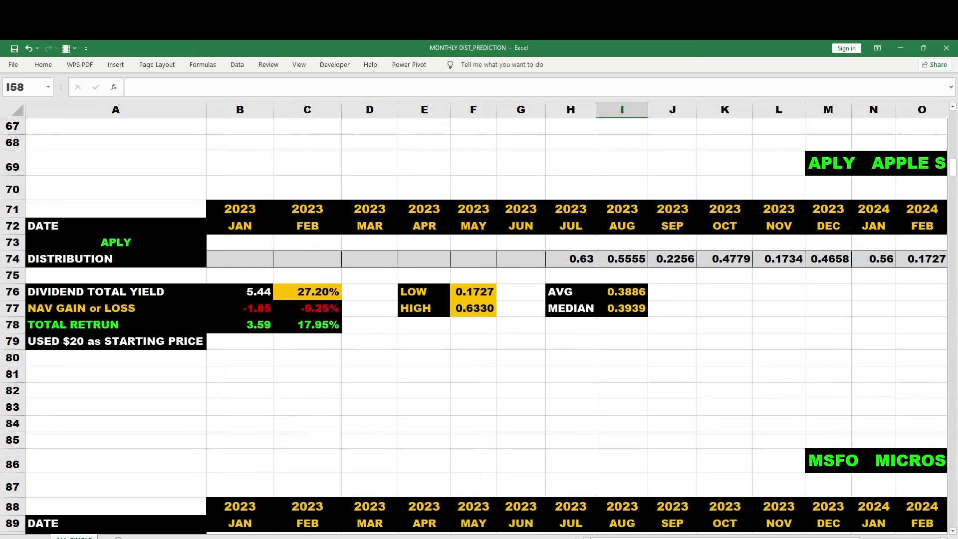
click(572, 329)
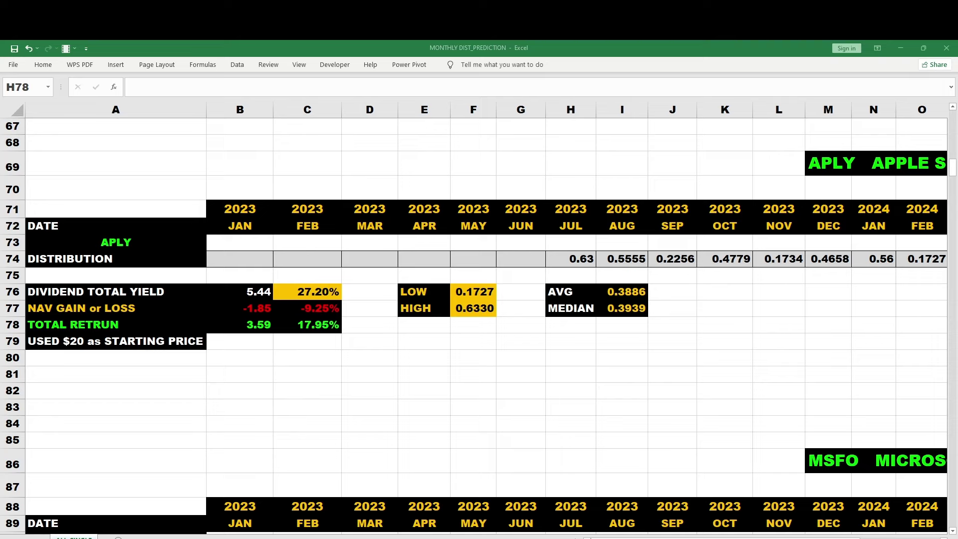
click(530, 256)
text(.288)
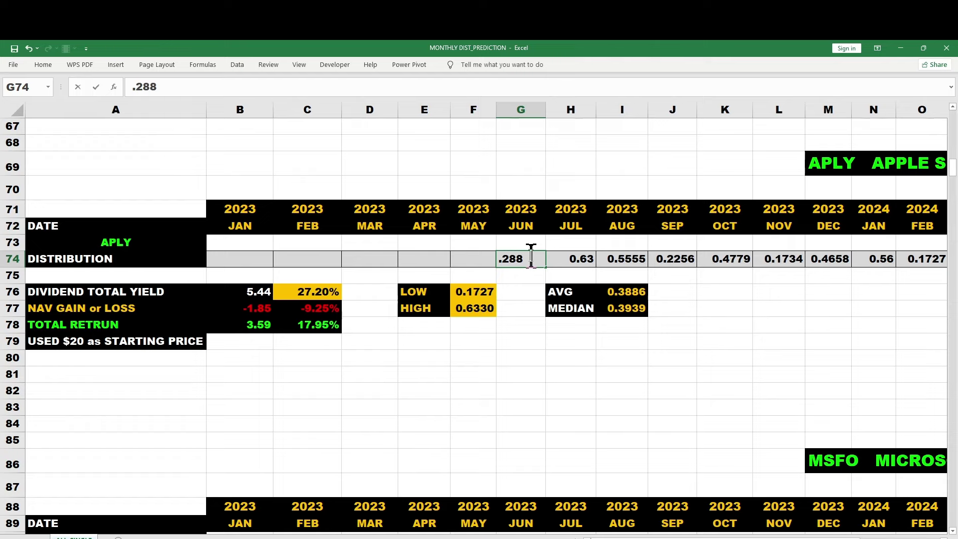
key(Return)
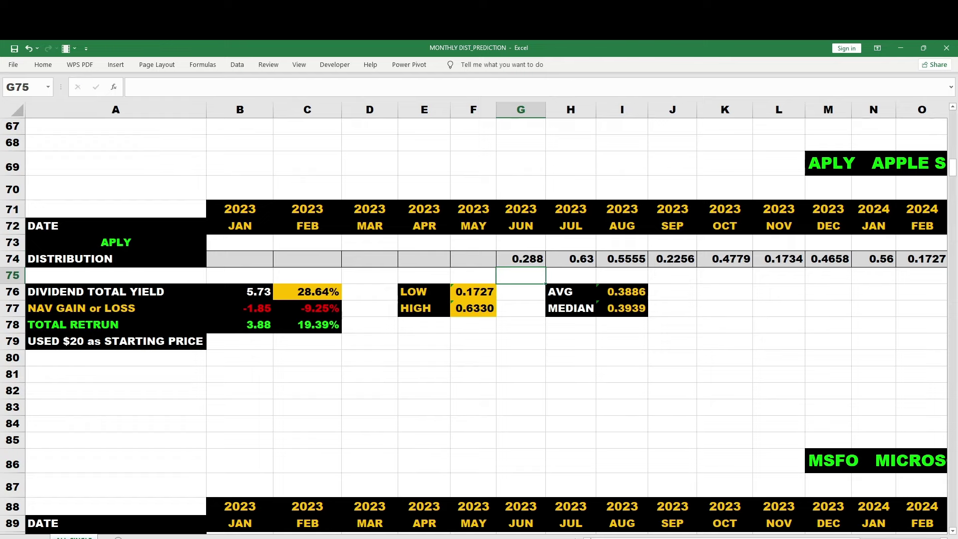
Extend the APLY low formula in F76 to =MIN(G74:U74) so it includes the June 2023 distribution.
drag(609, 537, 651, 537)
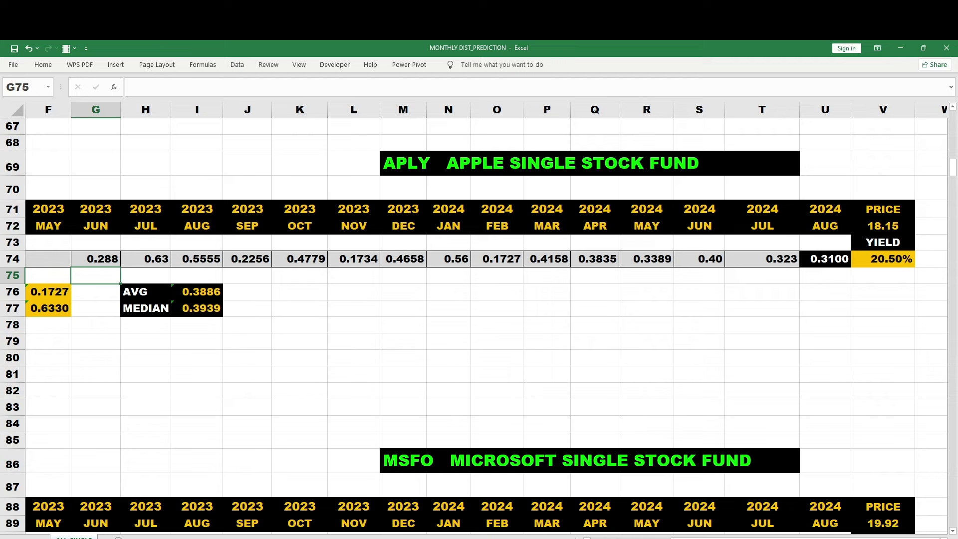
drag(648, 537, 591, 537)
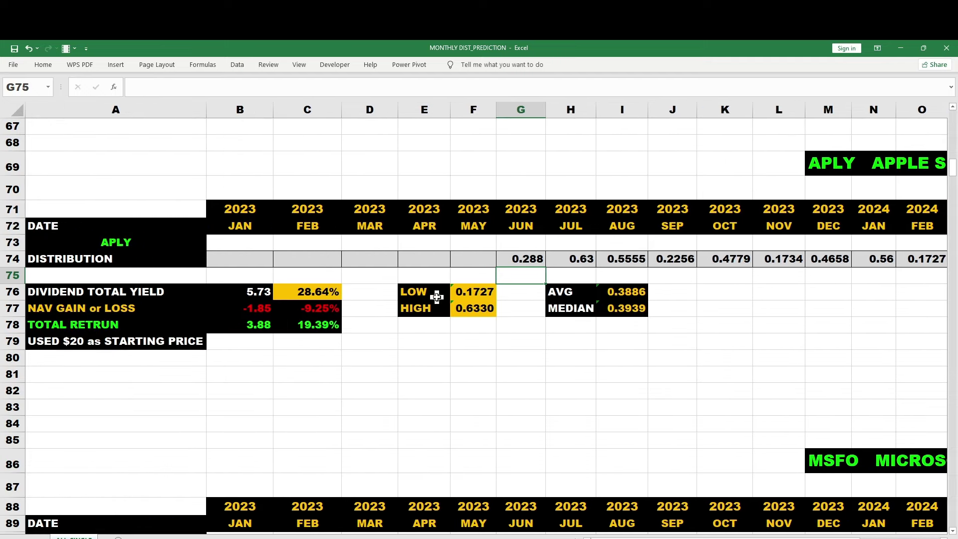
click(460, 294)
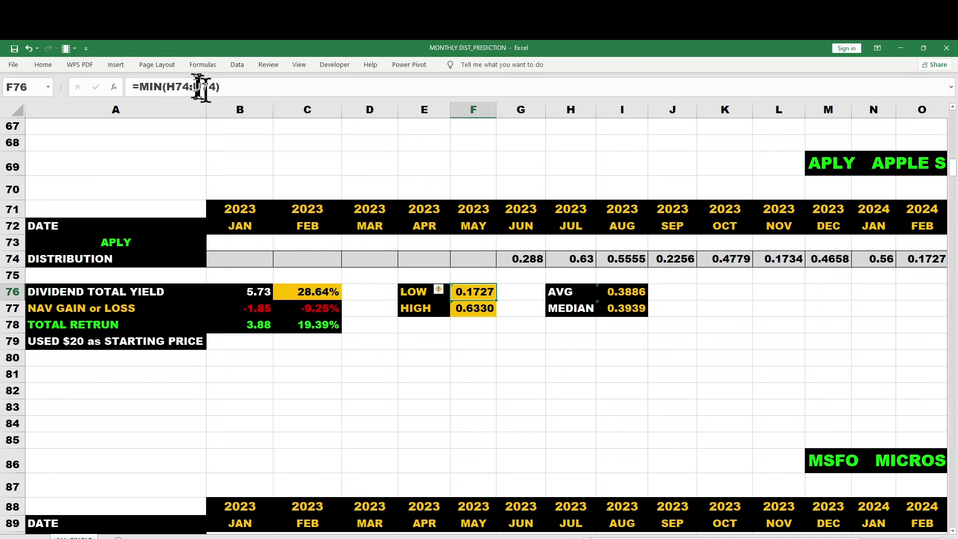
click(177, 86)
drag(167, 87, 185, 90)
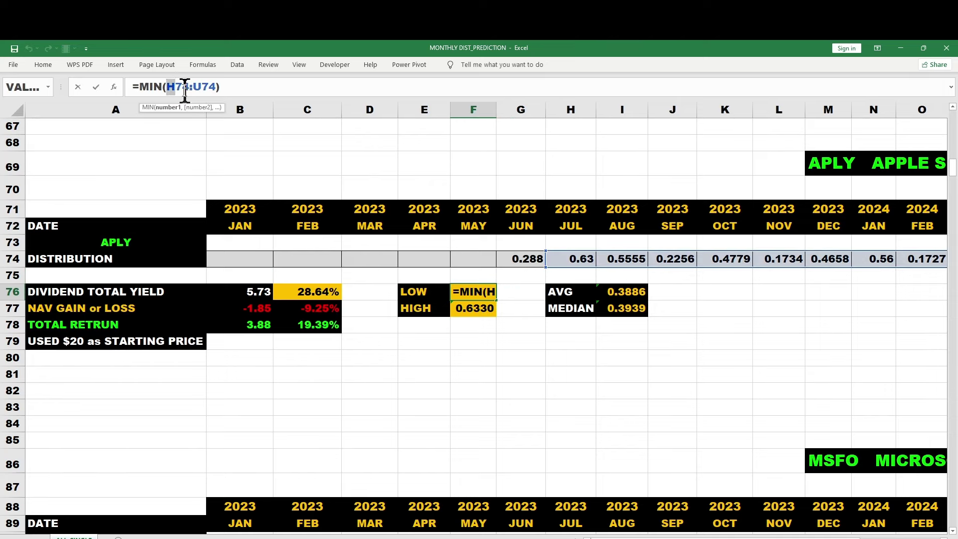
text(H)
key(Return)
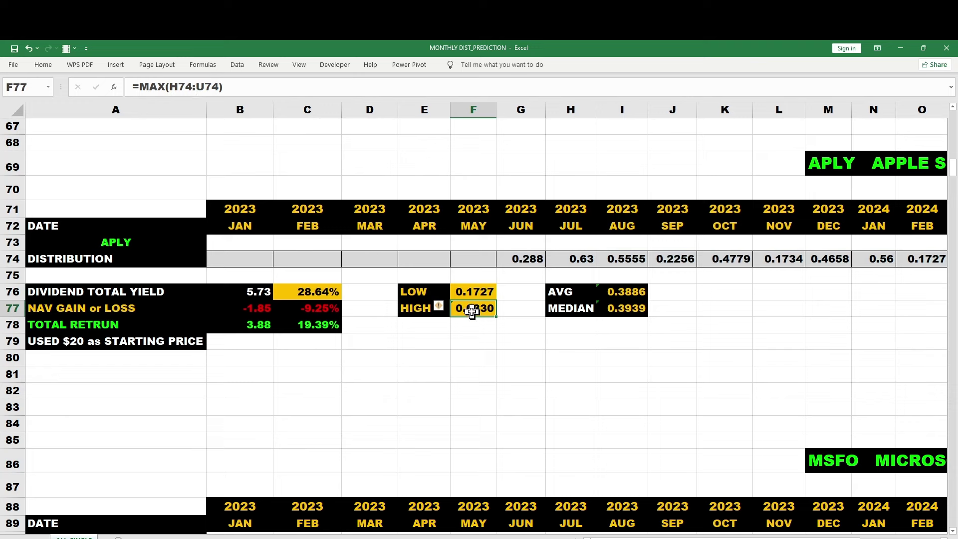
Extend the APLY high formula in F77 to =MAX(G74:U74) so it includes the June 2023 distribution.
click(181, 87)
drag(177, 87, 172, 86)
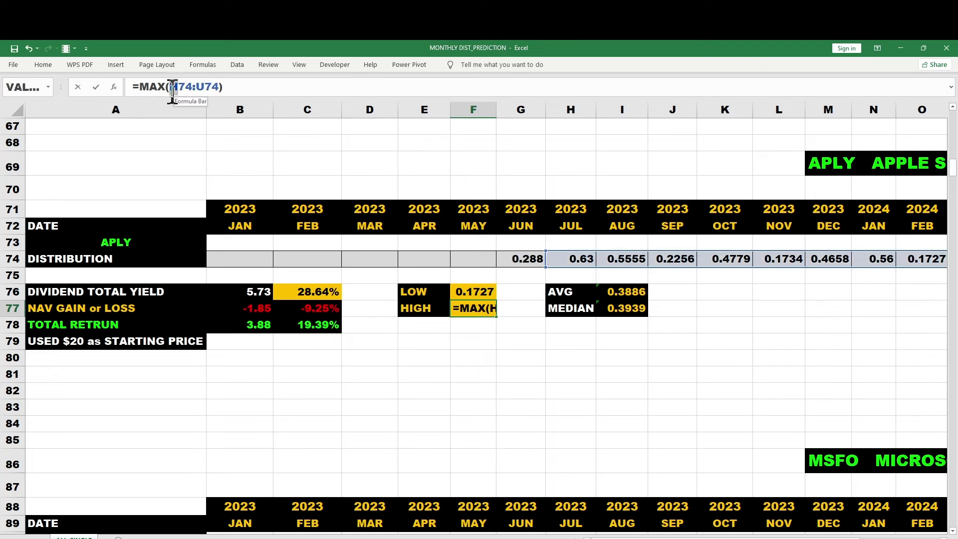
text(h)
key(Return)
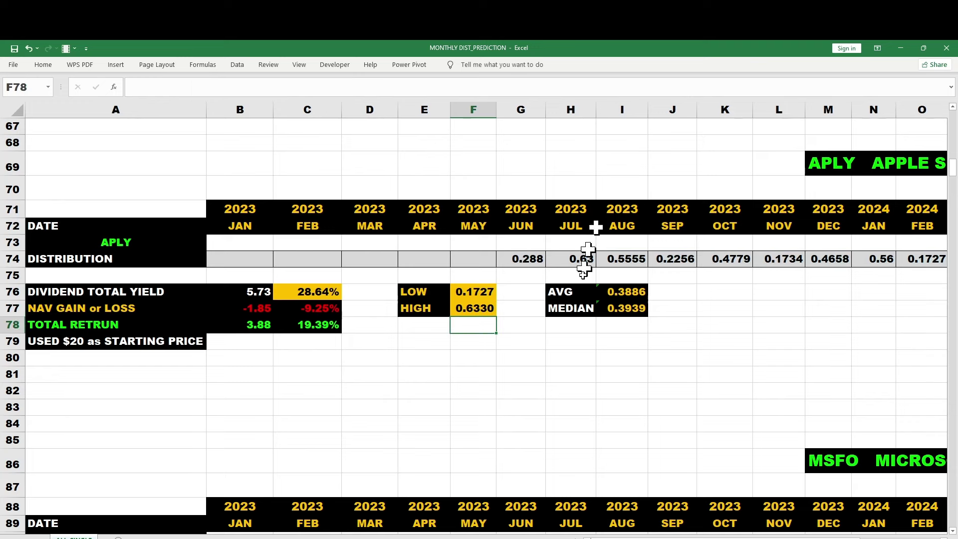
Change the APLY average formula in I76 to =AVERAGE(G74:U74) to include the June 2023 distribution.
click(610, 291)
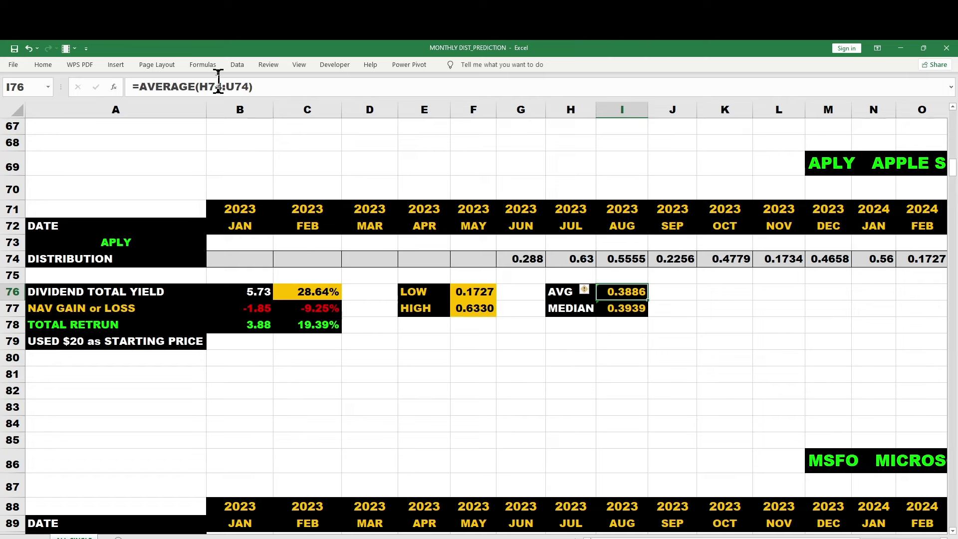
click(201, 88)
drag(200, 87, 224, 88)
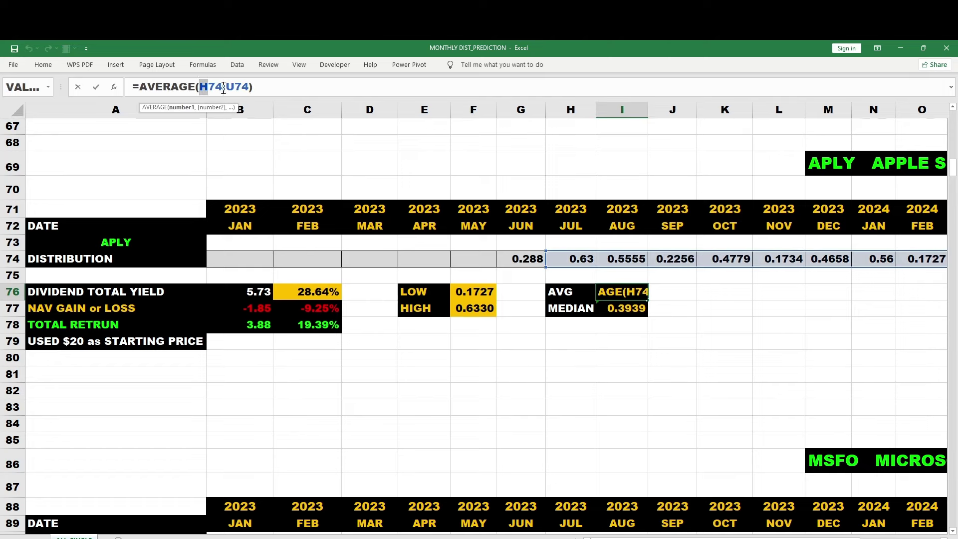
text(g)
key(Return)
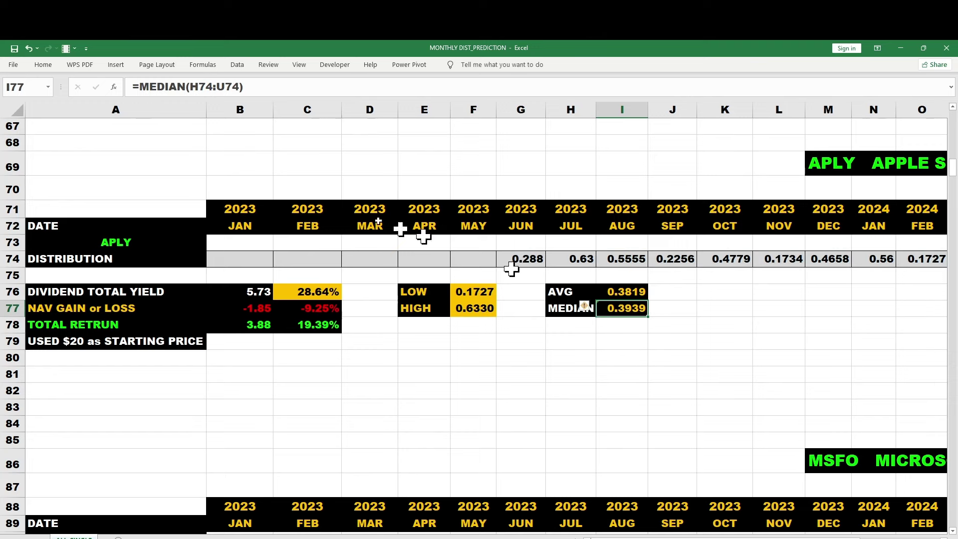
Change the APLY median formula in I77 to =MEDIAN(G74:U74) to include the June 2023 distribution.
drag(198, 88, 192, 87)
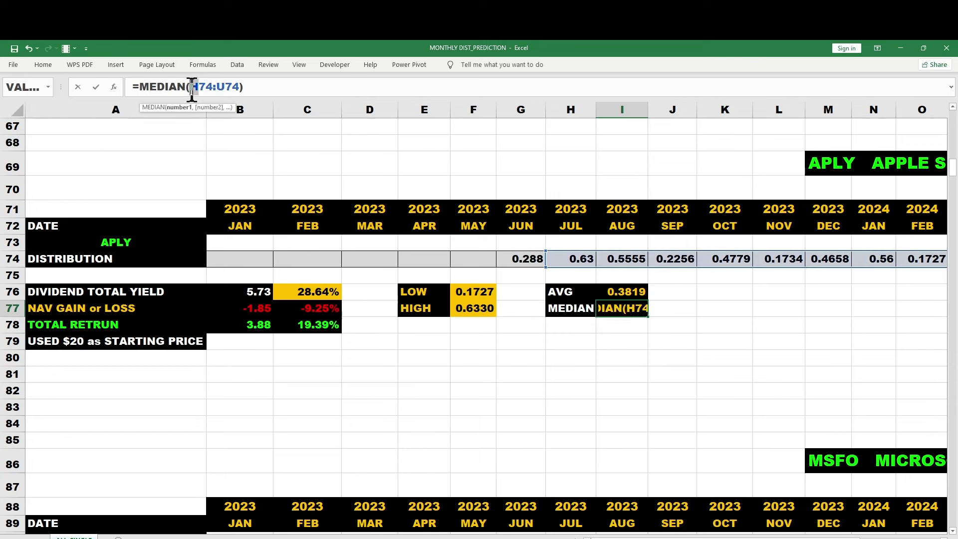
text(g)
key(Return)
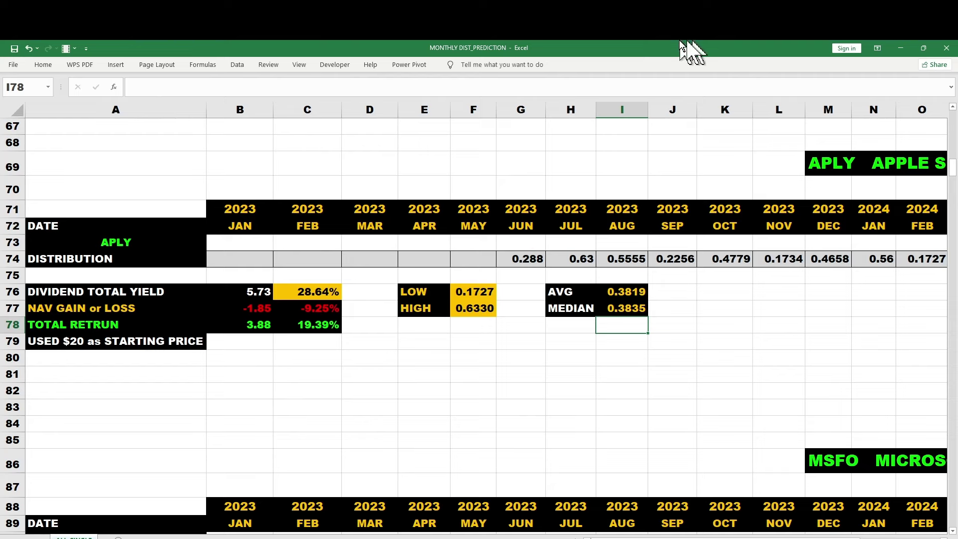
click(474, 361)
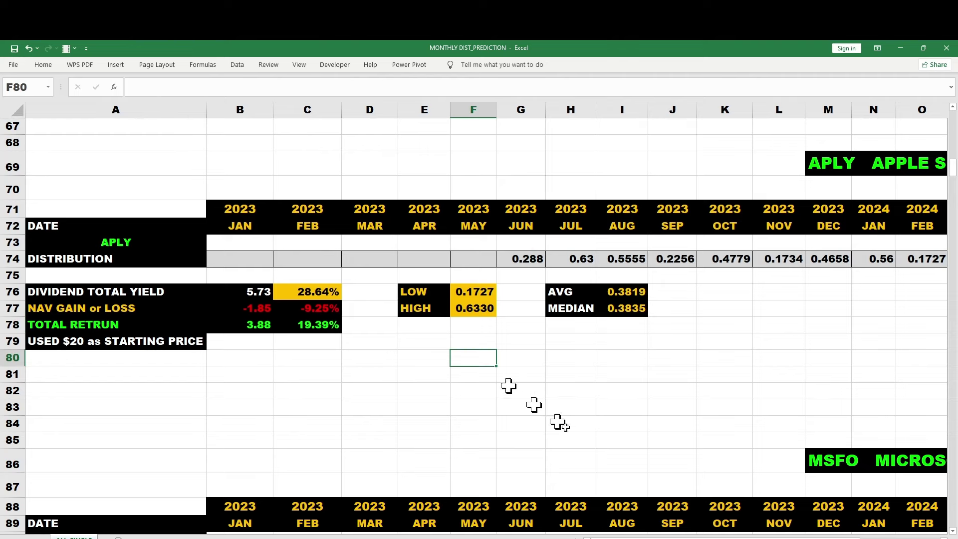
Inspect the APLY August 2024 distribution in U74, the yield formula in V74 and the total return percentage formula in C78.
drag(662, 537, 671, 537)
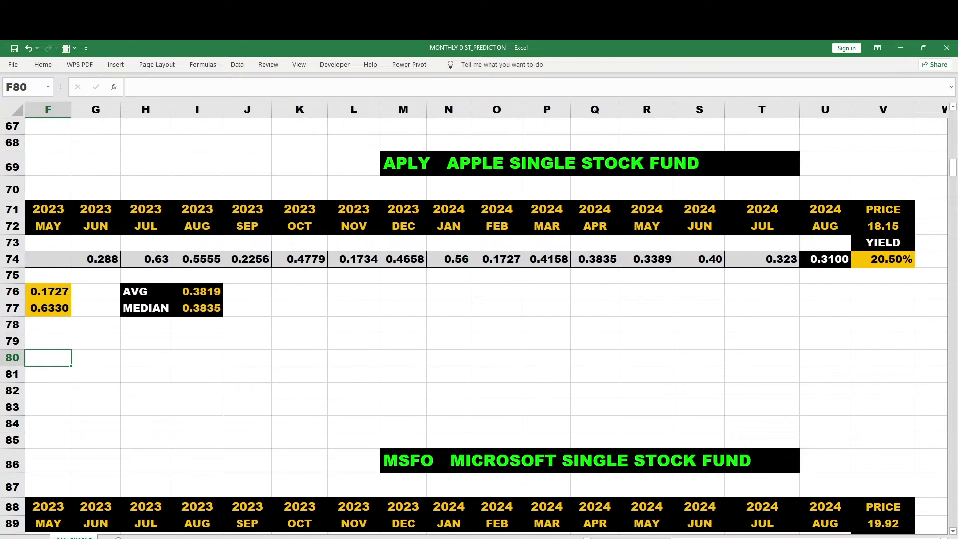
click(822, 262)
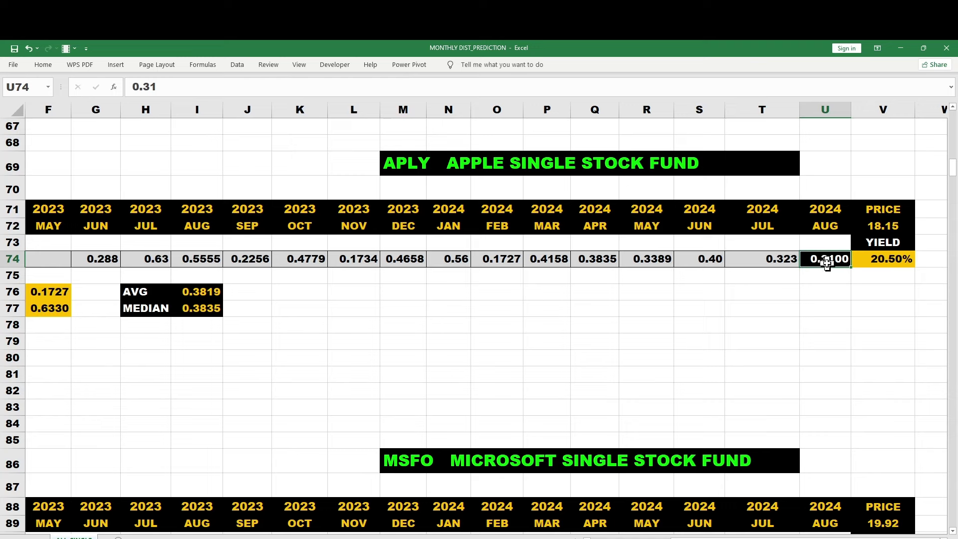
click(865, 262)
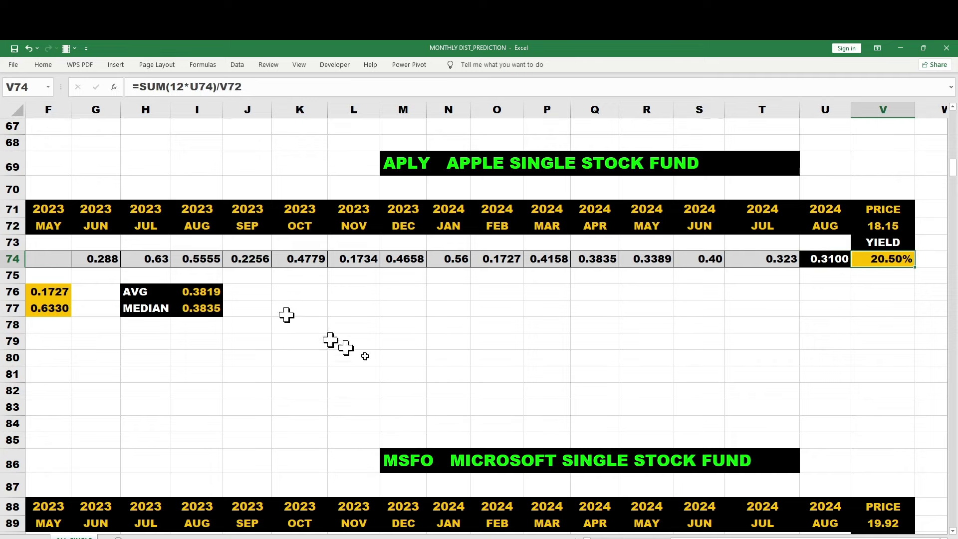
drag(775, 537, 776, 536)
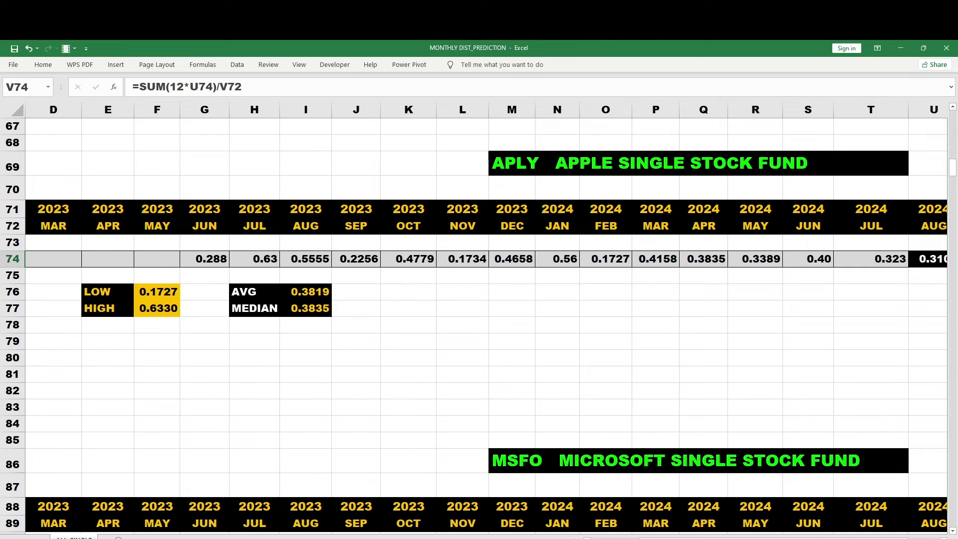
drag(778, 537, 810, 538)
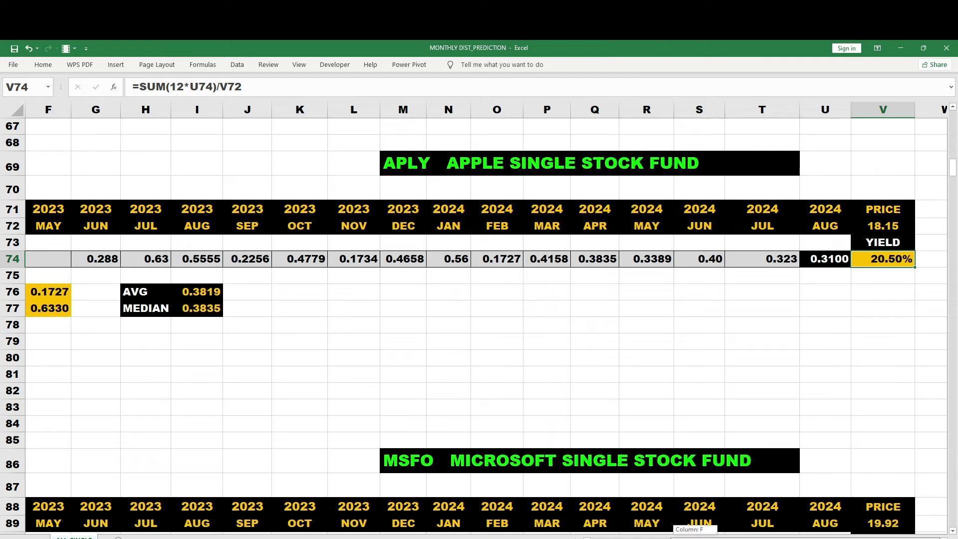
scroll(695, 529, left, 5)
click(467, 373)
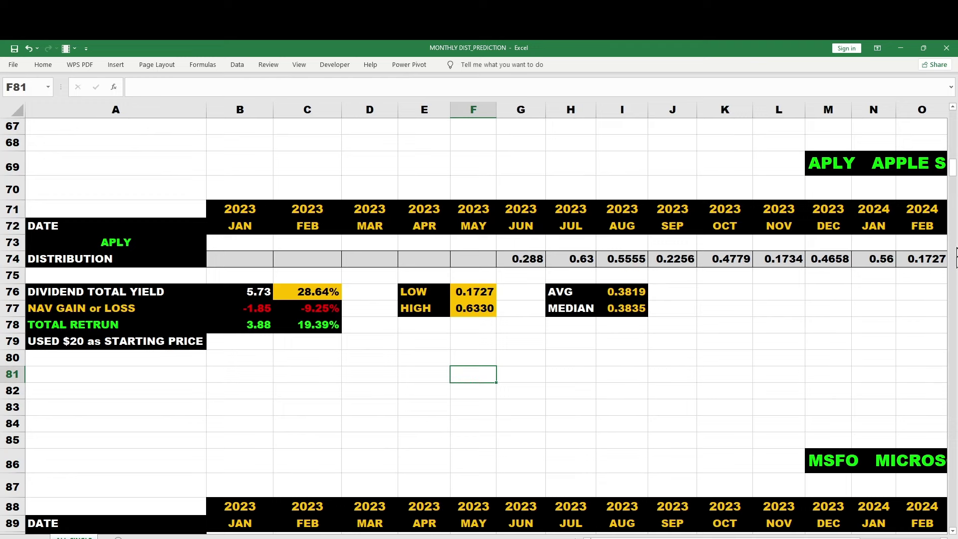
click(312, 330)
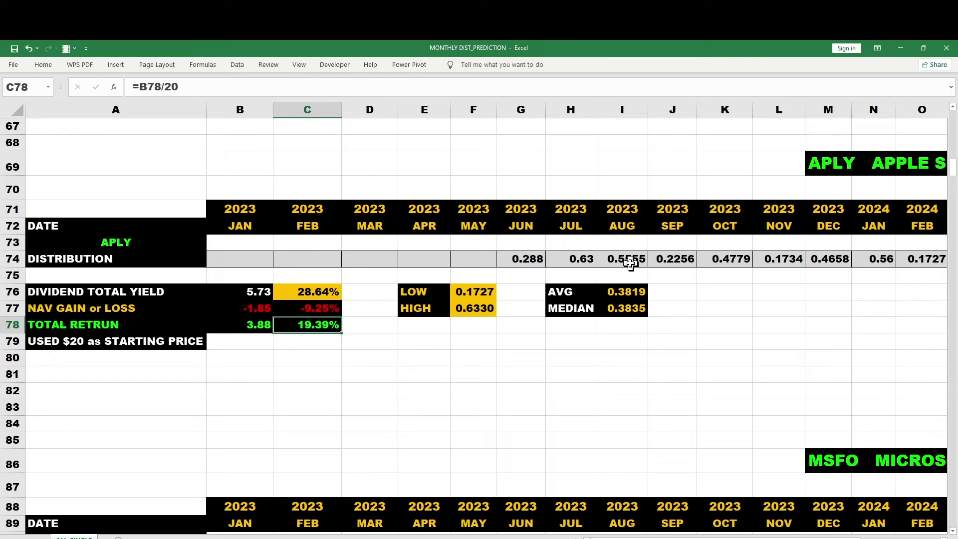
Go to the MSFO section and check its total return percentage formula in C95.
drag(951, 172, 951, 180)
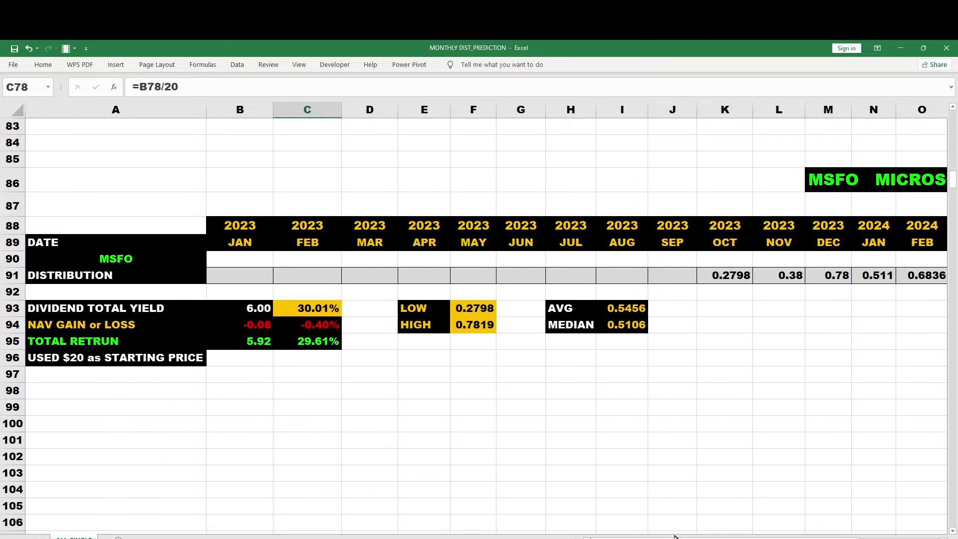
scroll(377, 350, right, 2)
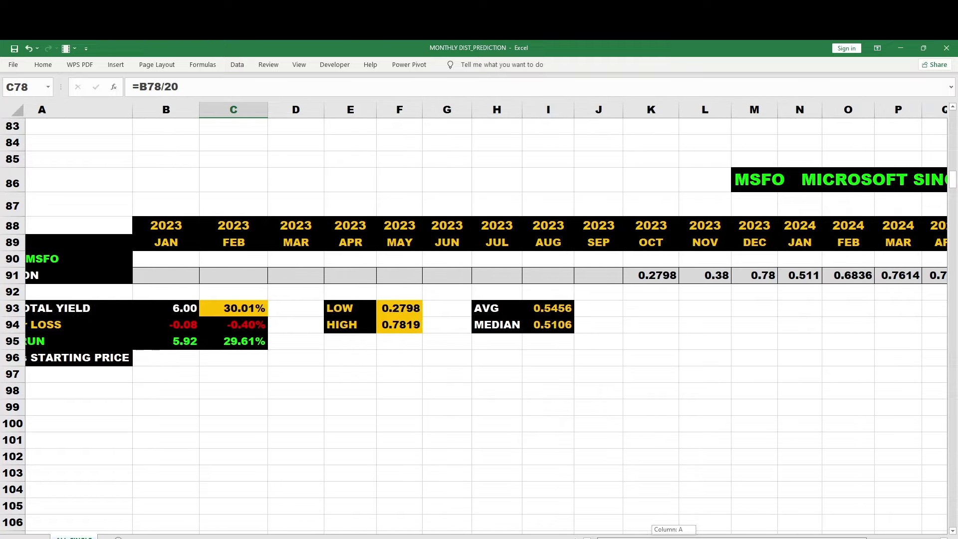
scroll(377, 351, left, 2)
click(320, 347)
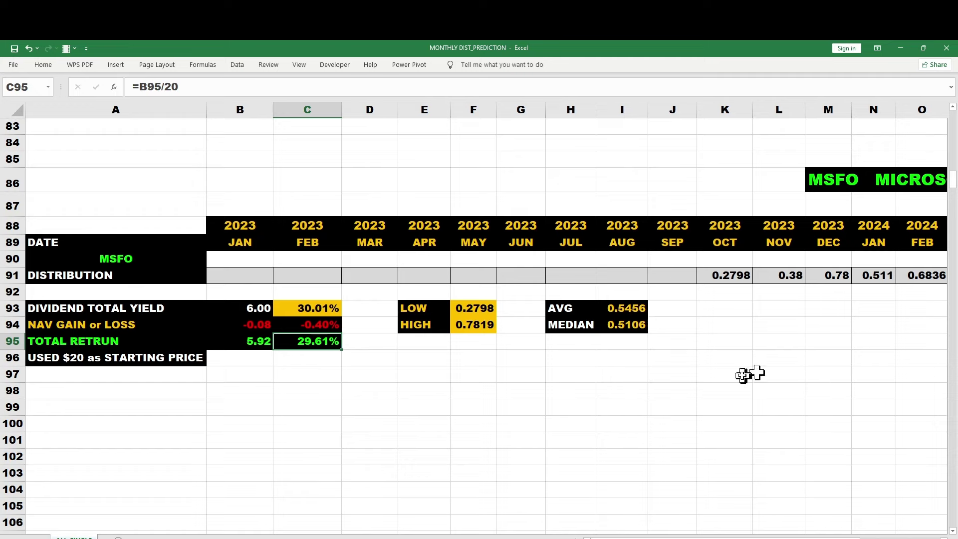
click(724, 375)
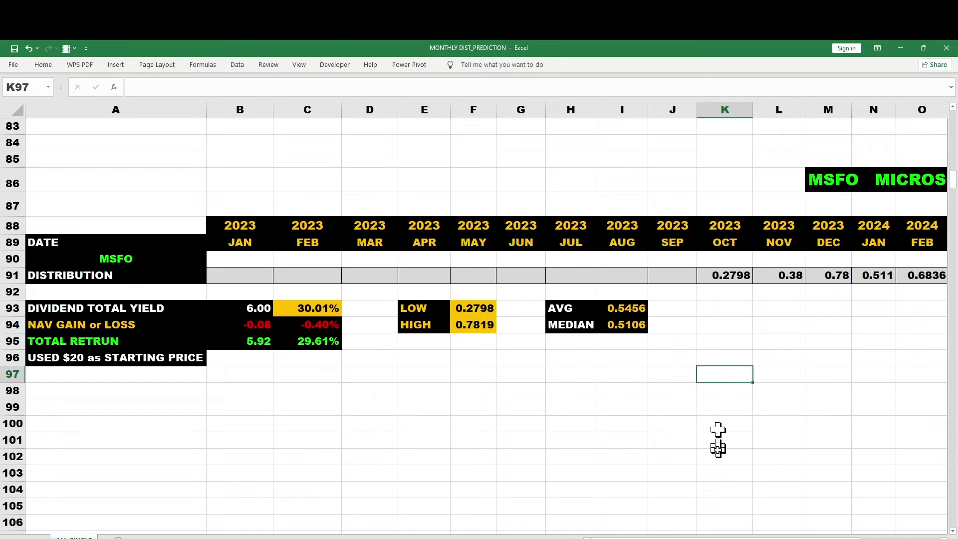
Check the exact MSFO distributions for August, July and June 2024 in U91, T91 and S91.
drag(720, 537, 794, 538)
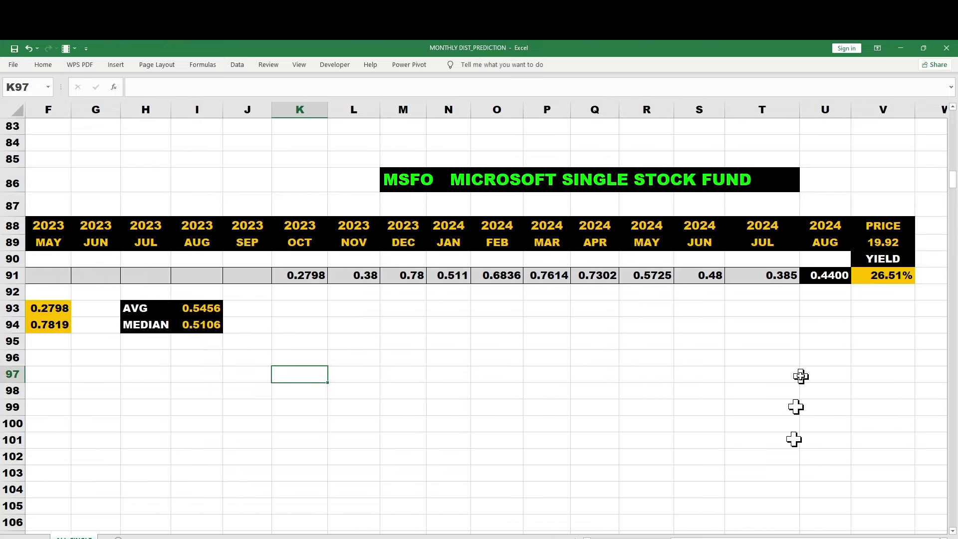
click(831, 278)
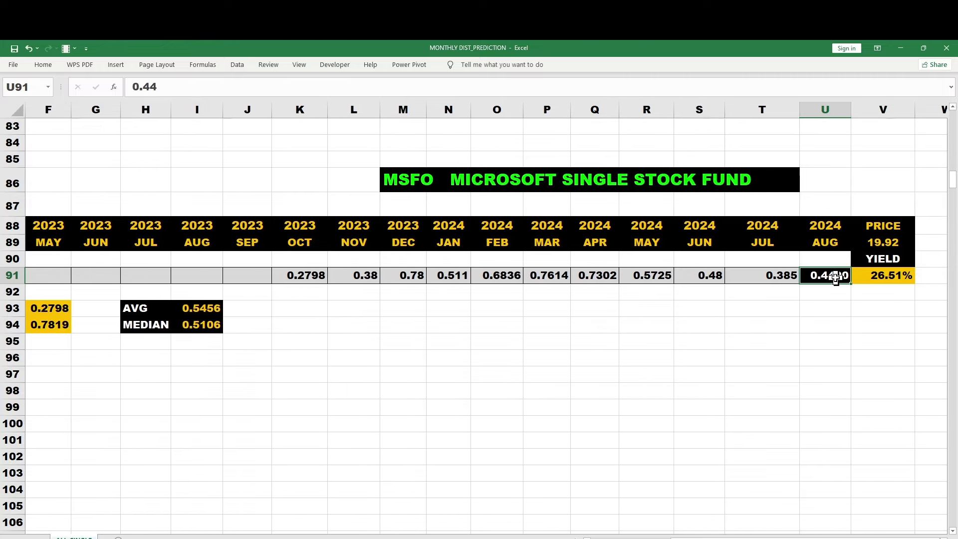
click(773, 277)
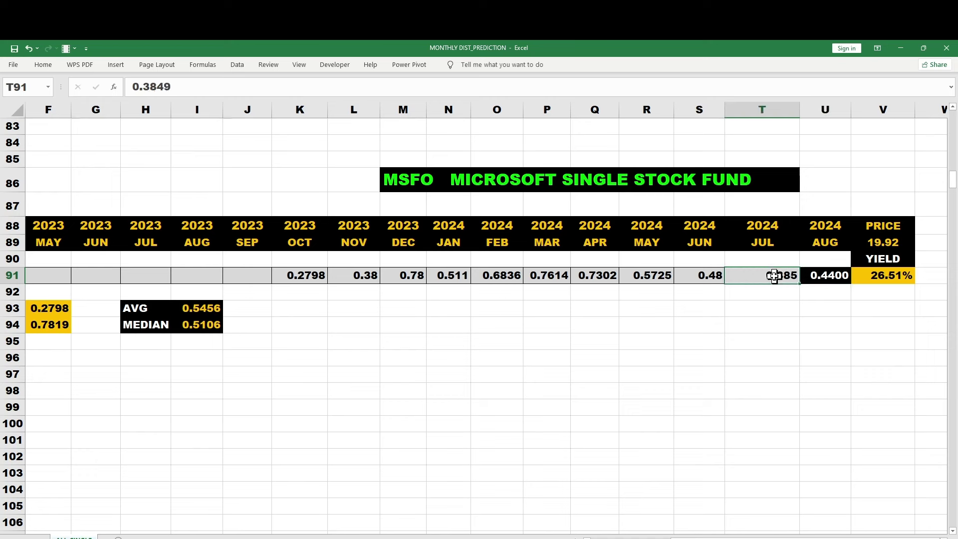
click(701, 276)
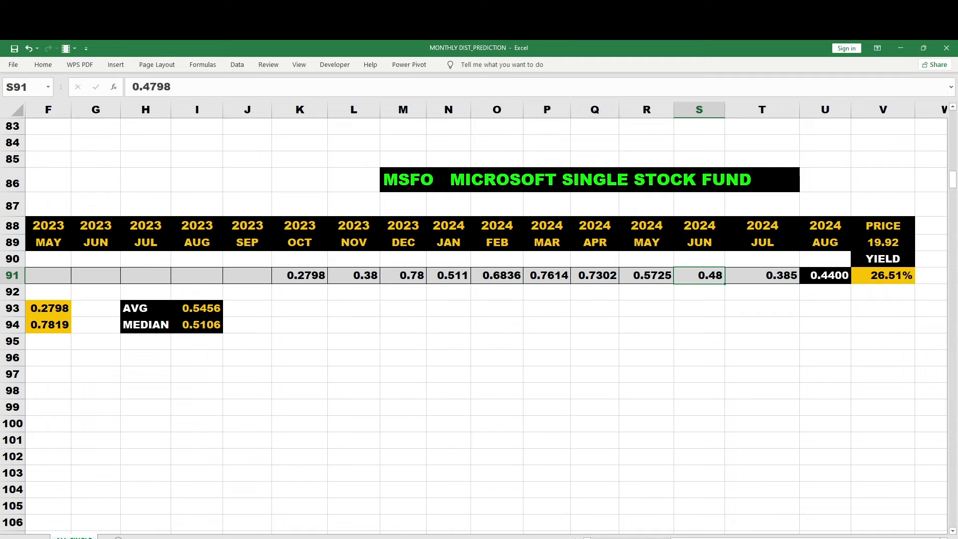
Recheck the MSFO total return in C95, inspect the NAV gain or loss formula in B94 and review the distribution history.
scroll(479, 320, left, 5)
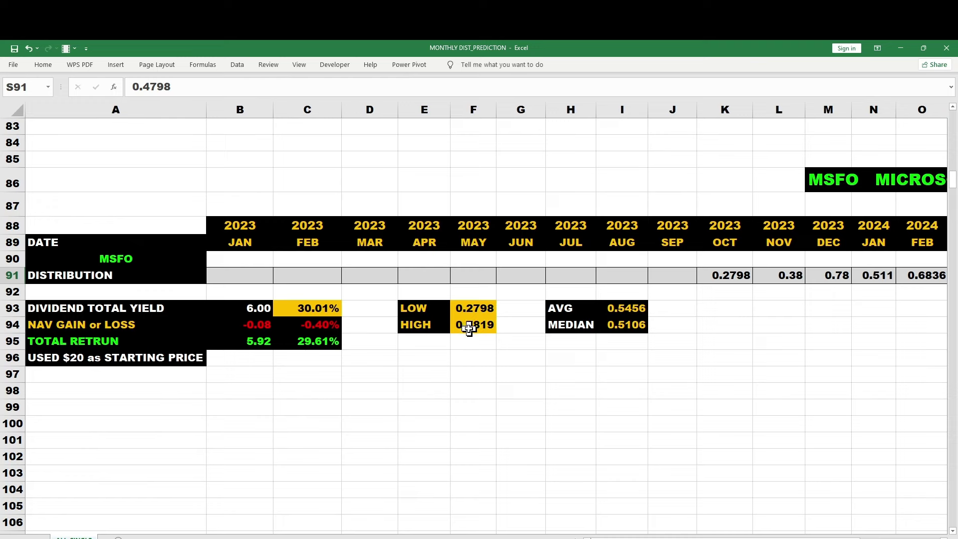
click(316, 339)
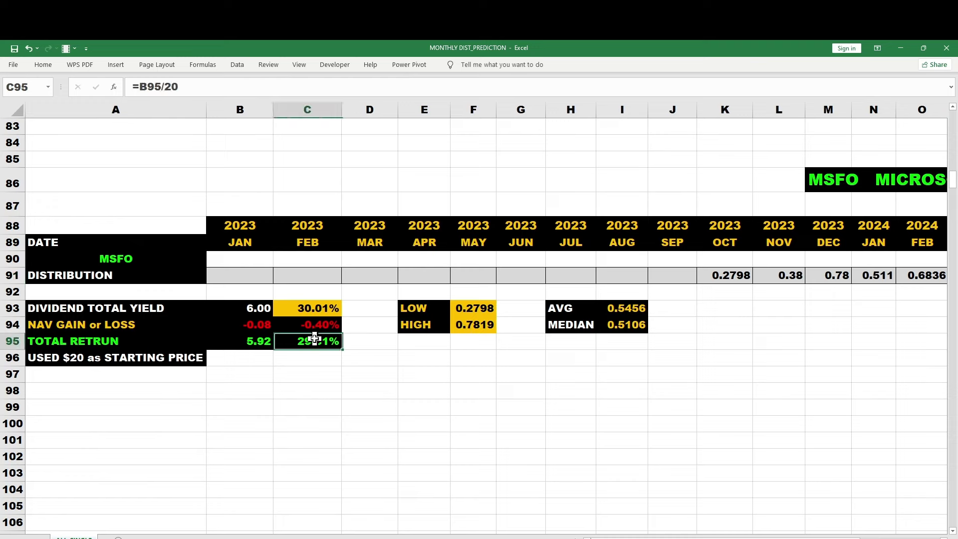
click(269, 324)
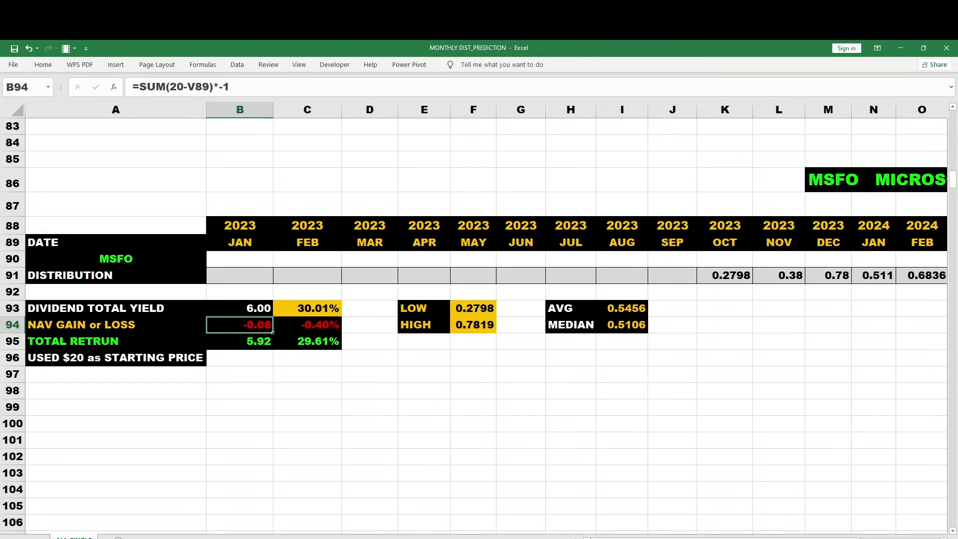
drag(594, 537, 659, 537)
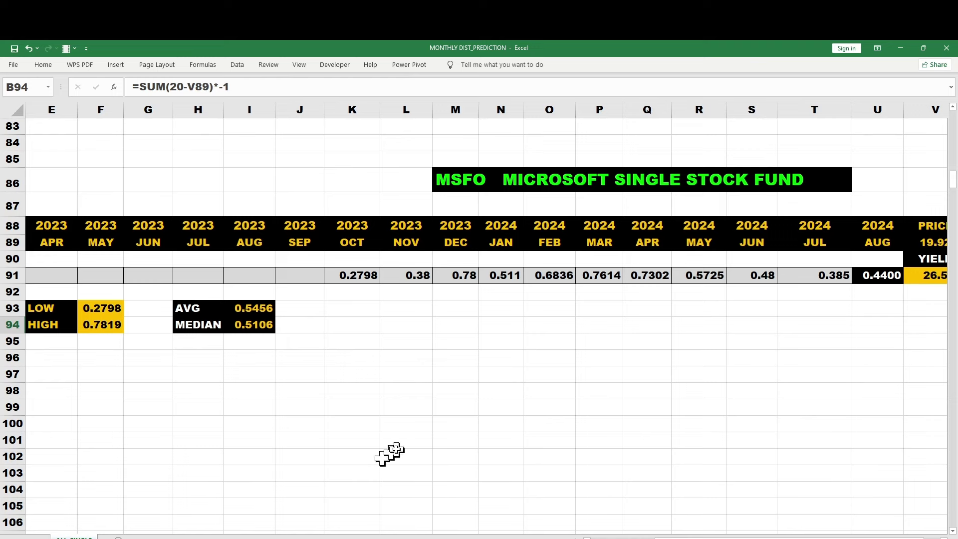
click(634, 462)
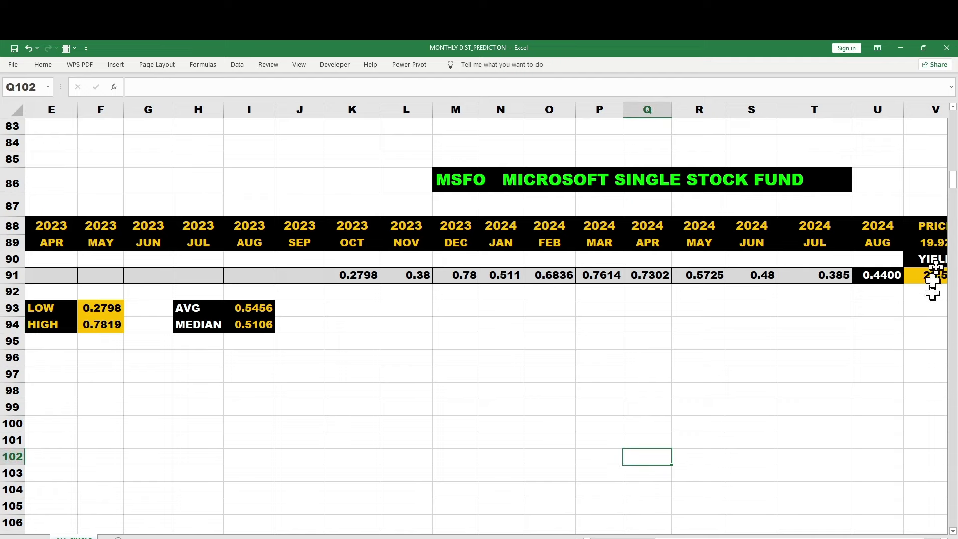
Go to the DISO section and review its distribution history, price and yield.
drag(953, 185, 952, 198)
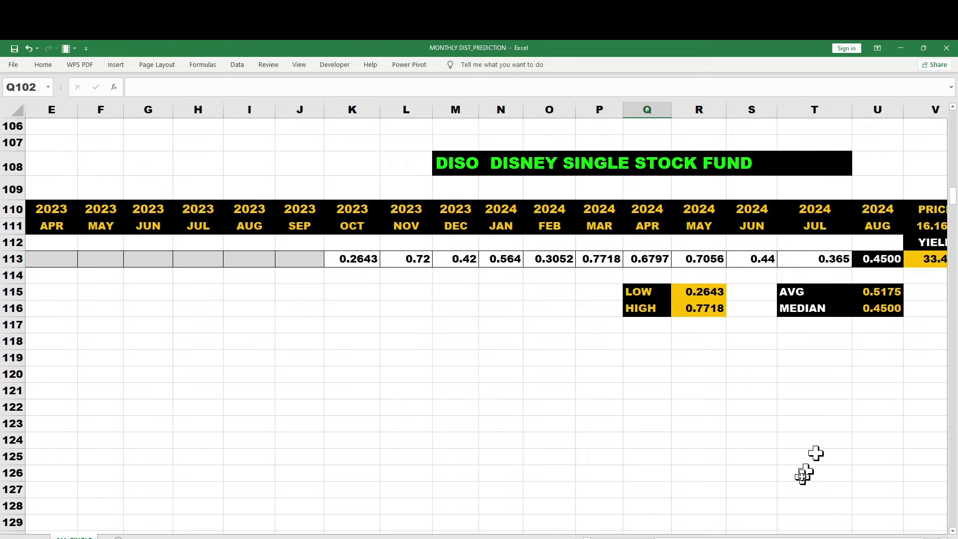
click(788, 537)
drag(788, 537, 798, 537)
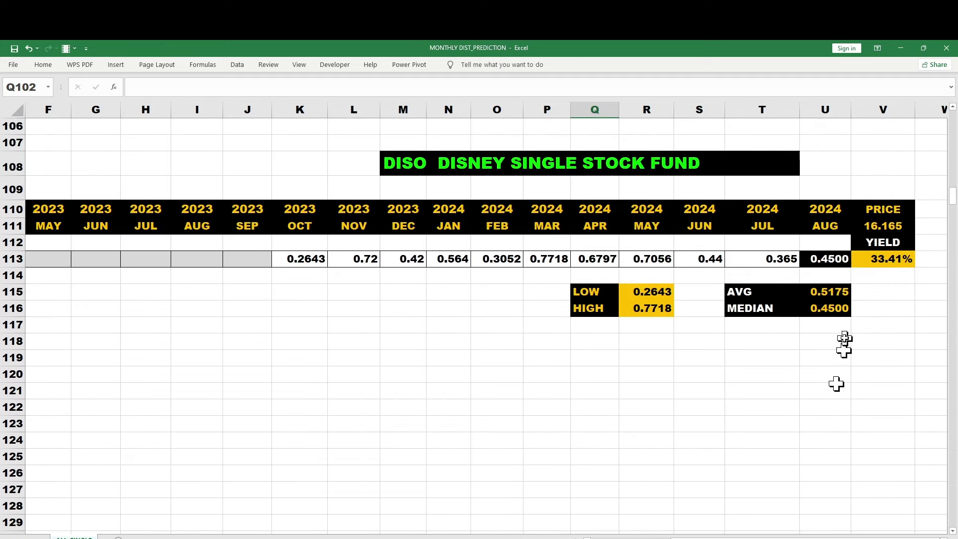
Check the DISO August 2024 distribution, the yield formula in V113, and the median and average formulas in U116 and U115.
click(829, 258)
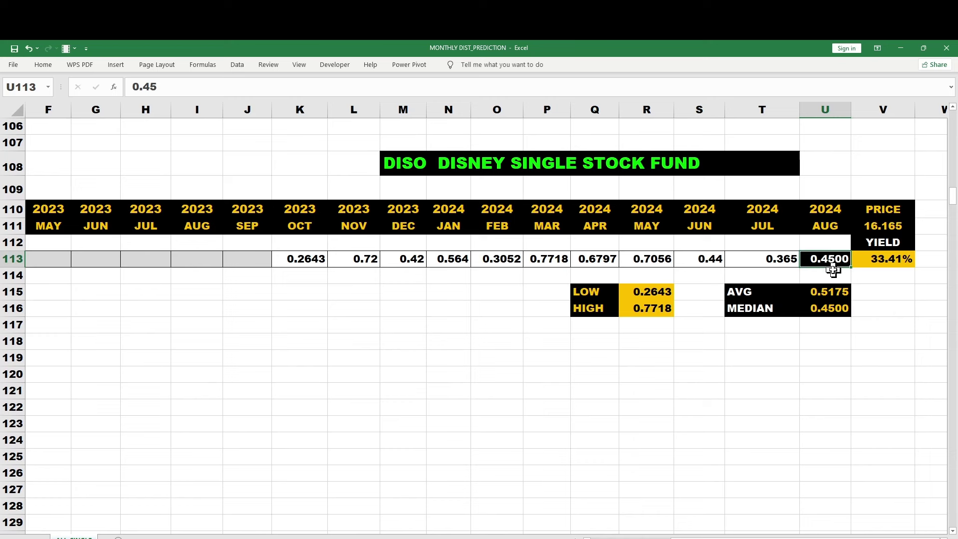
click(873, 263)
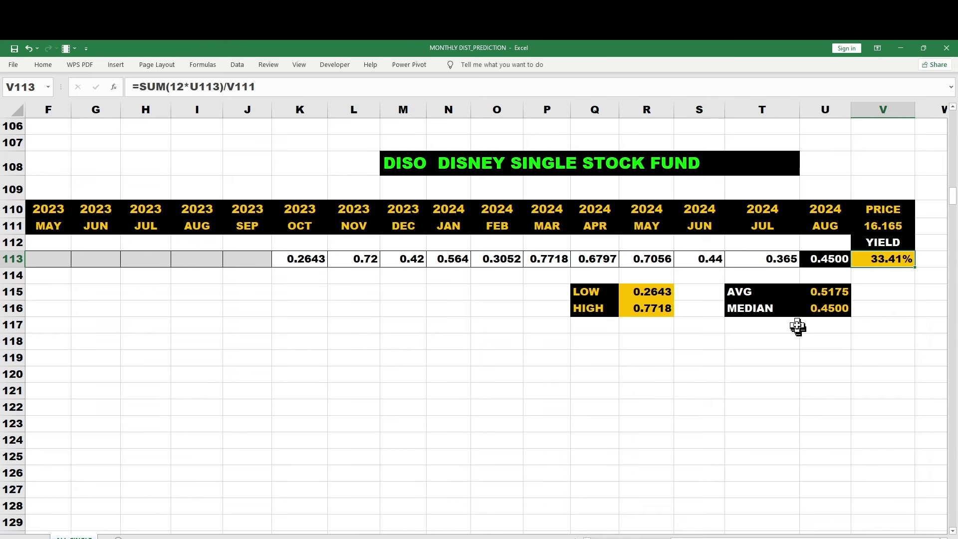
click(812, 308)
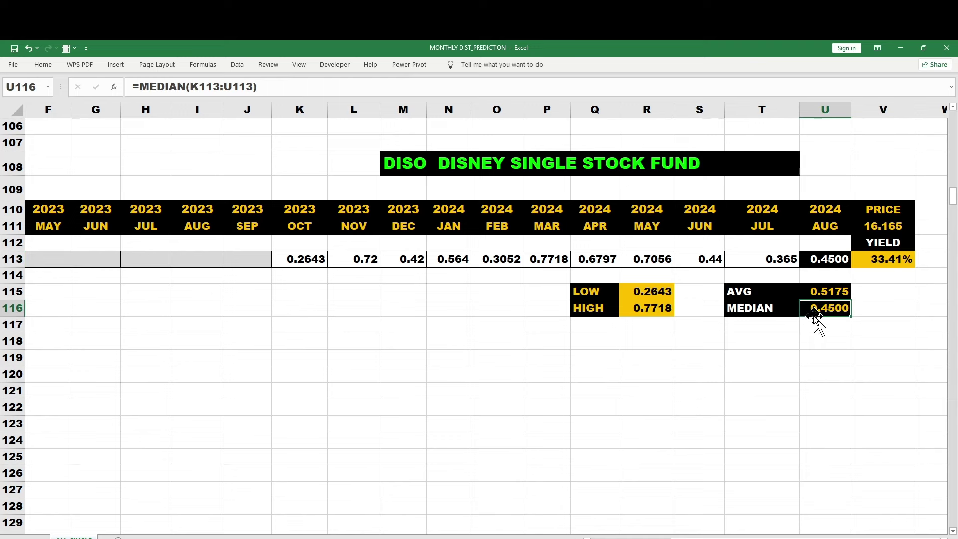
click(809, 291)
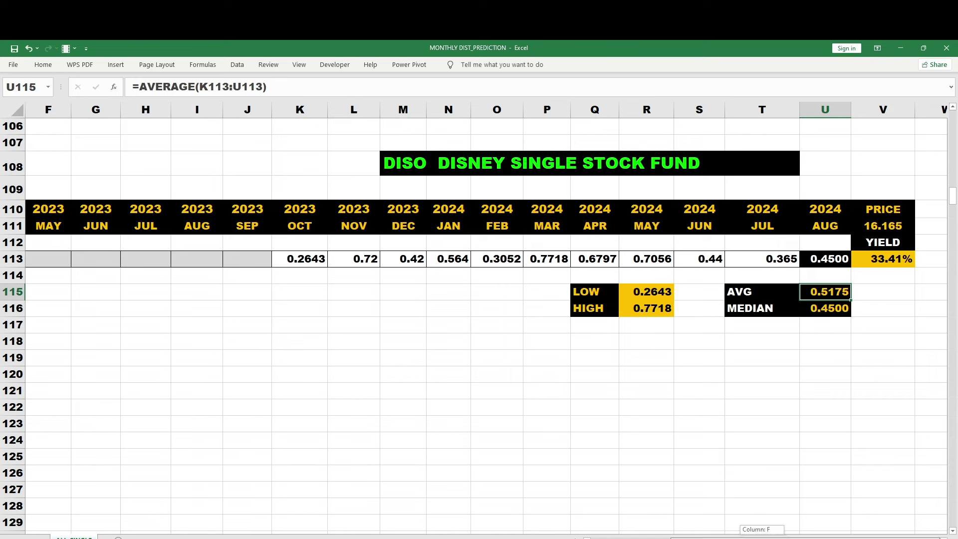
Review DISO's dividend total yield, NAV gain or loss and total return against its monthly distribution history.
scroll(762, 529, left, 5)
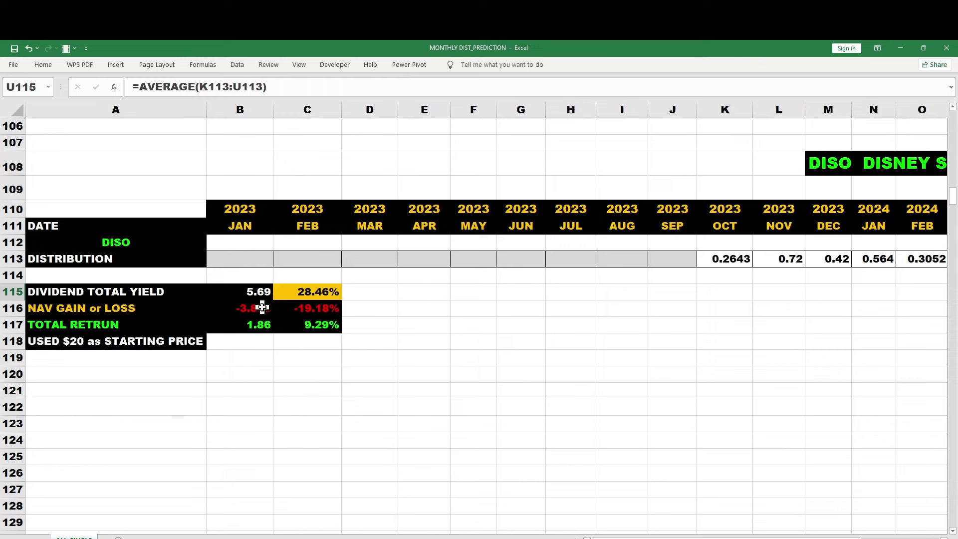
drag(613, 537, 695, 538)
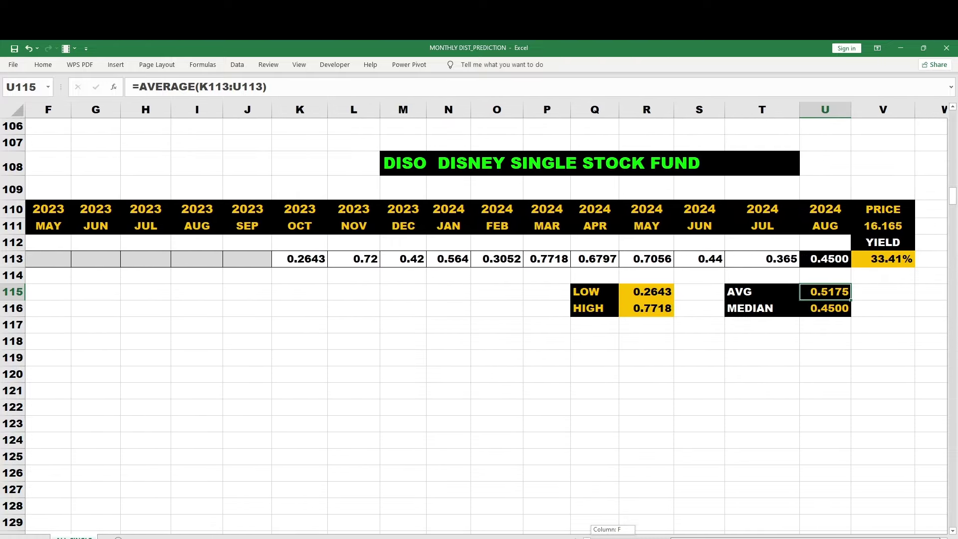
drag(695, 538, 695, 538)
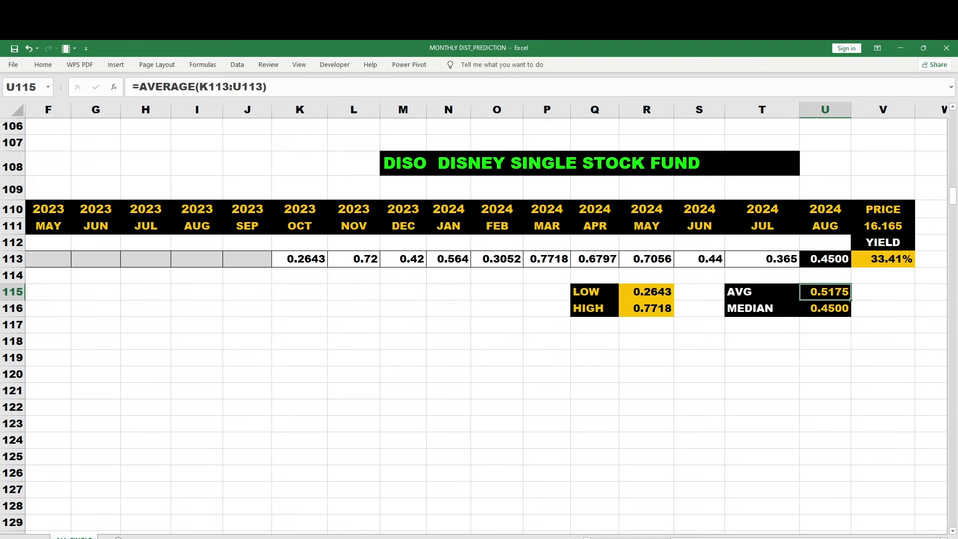
scroll(479, 319, left, 5)
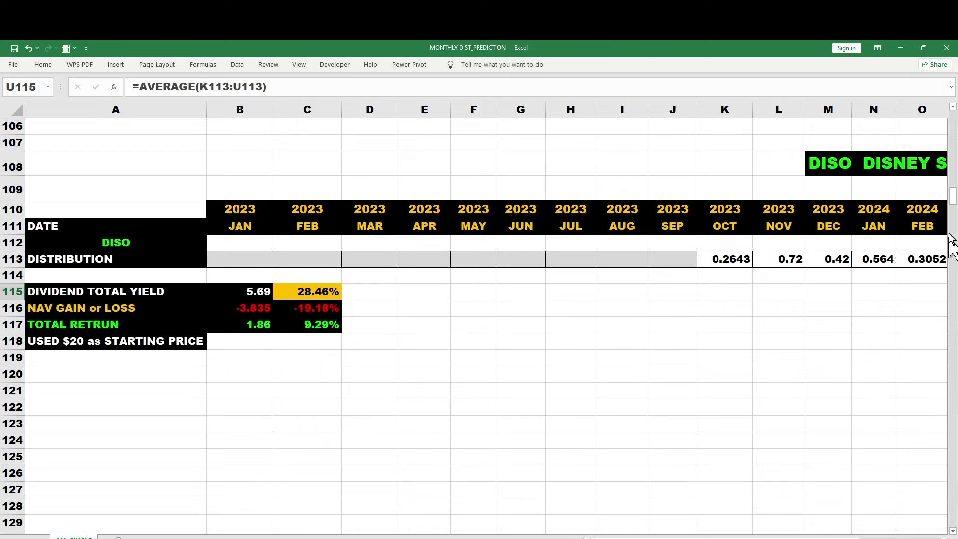
Go to the GOOY section and check its July and August 2024 distributions and the low and high formulas in R138 and R139.
drag(953, 197, 940, 214)
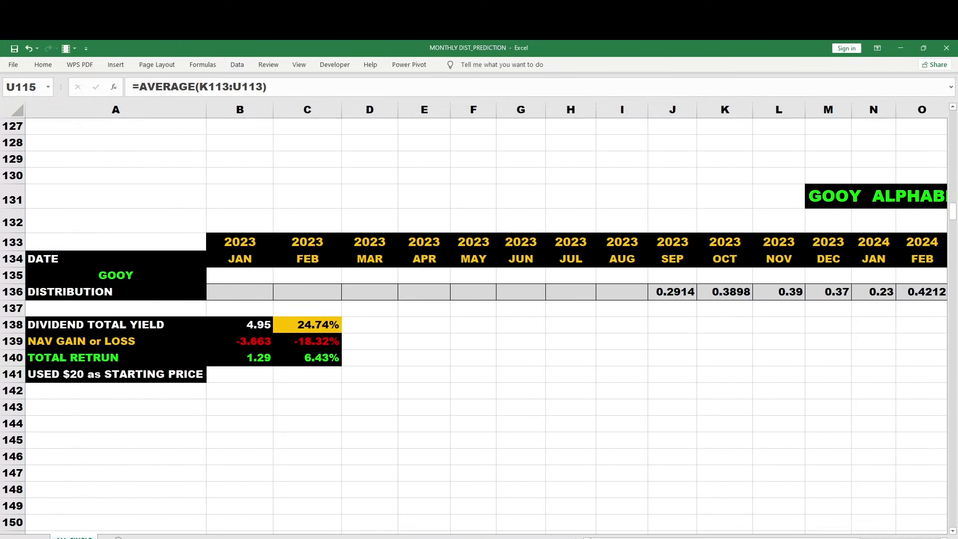
mouse_move(724, 537)
mouse_down()
mouse_move(801, 538)
mouse_move(724, 537)
mouse_up()
scroll(479, 324, right, 5)
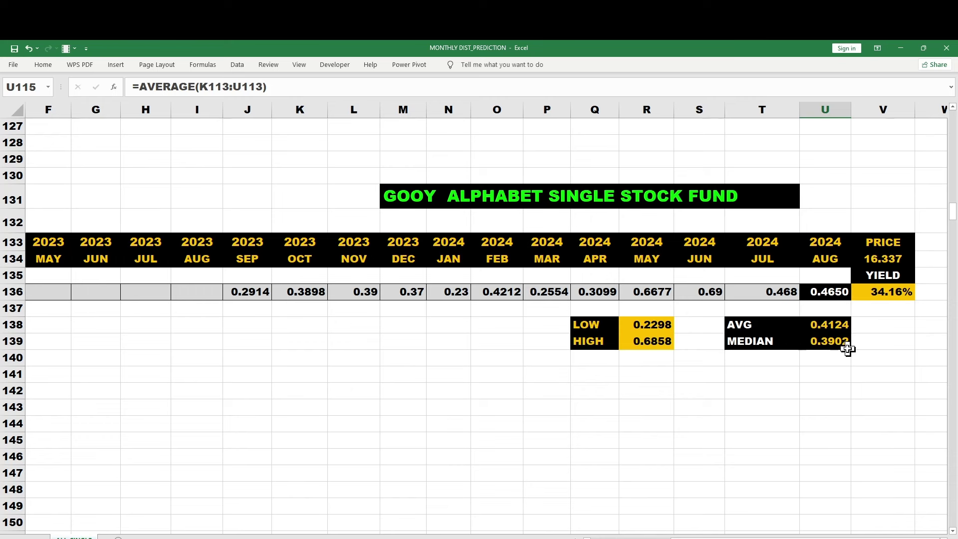
click(776, 295)
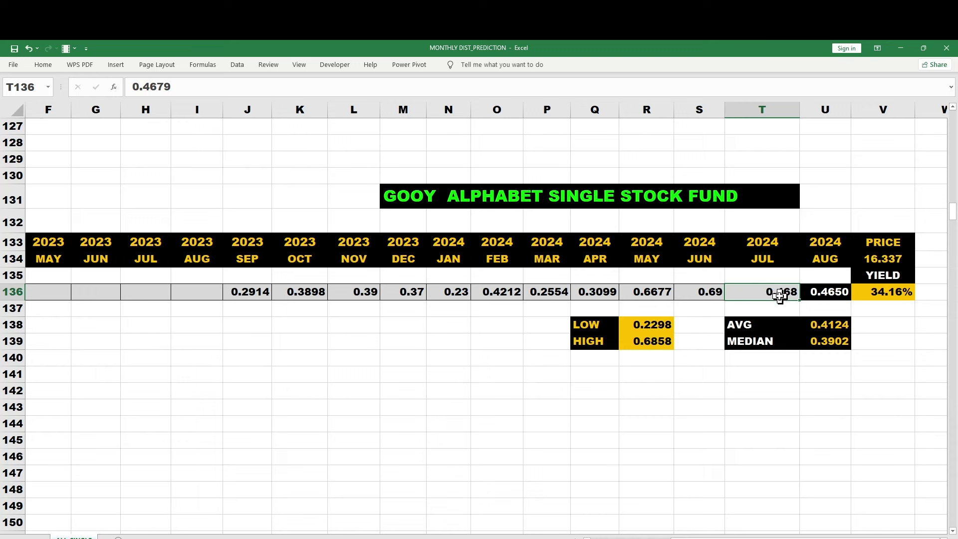
click(836, 297)
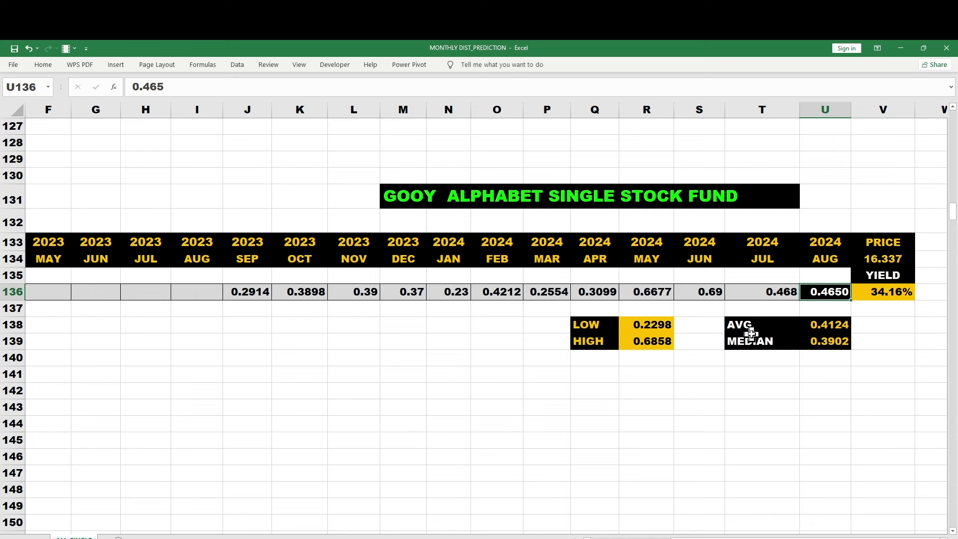
click(663, 327)
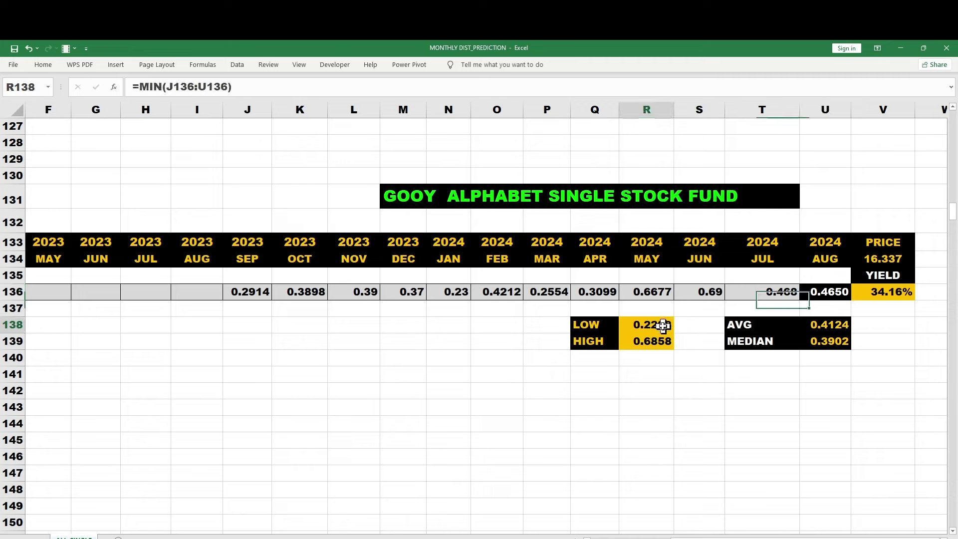
click(669, 344)
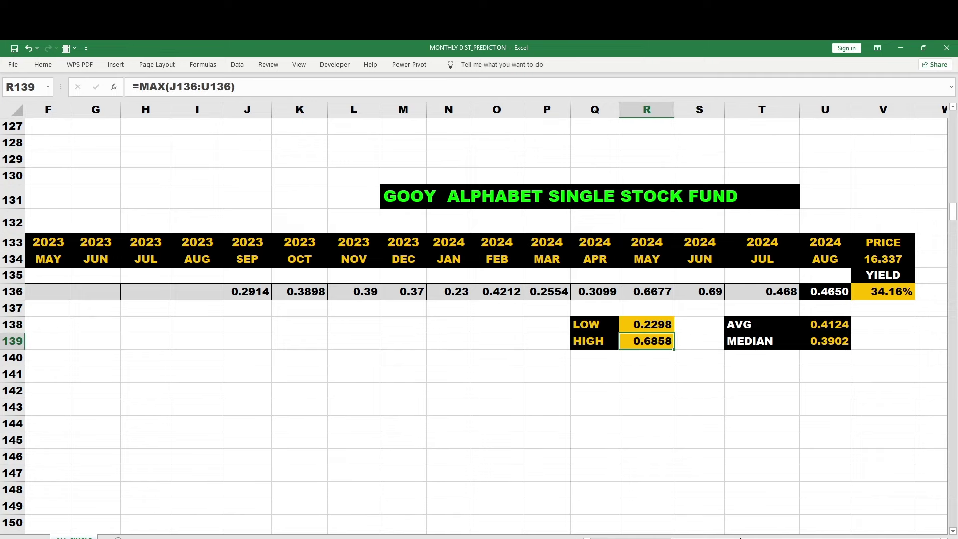
Review GOOY's dividend total yield, NAV change and total return, and check its price in V134.
drag(740, 537, 720, 537)
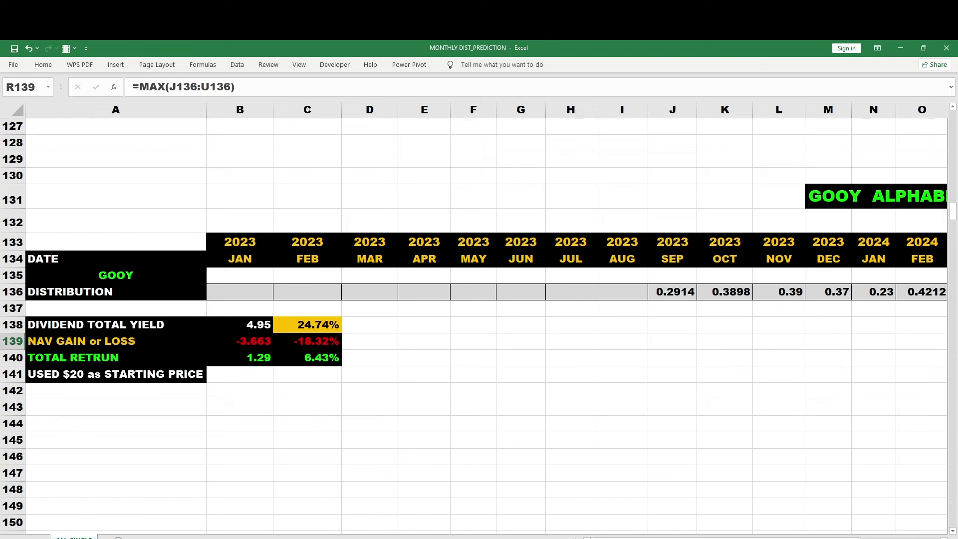
drag(721, 537, 801, 537)
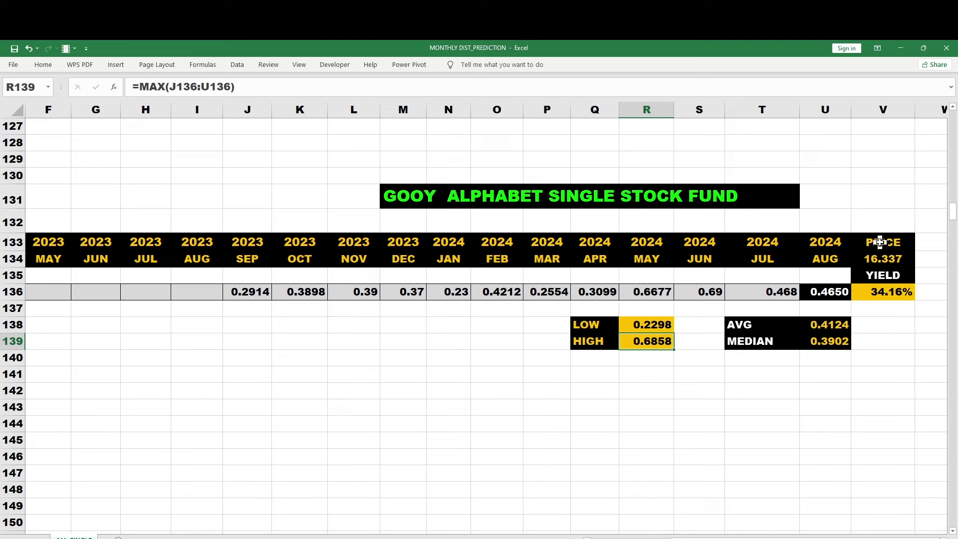
click(881, 258)
Go to the NFLY section and check its price, yield formula, and August and July 2024 distributions.
drag(953, 217, 953, 242)
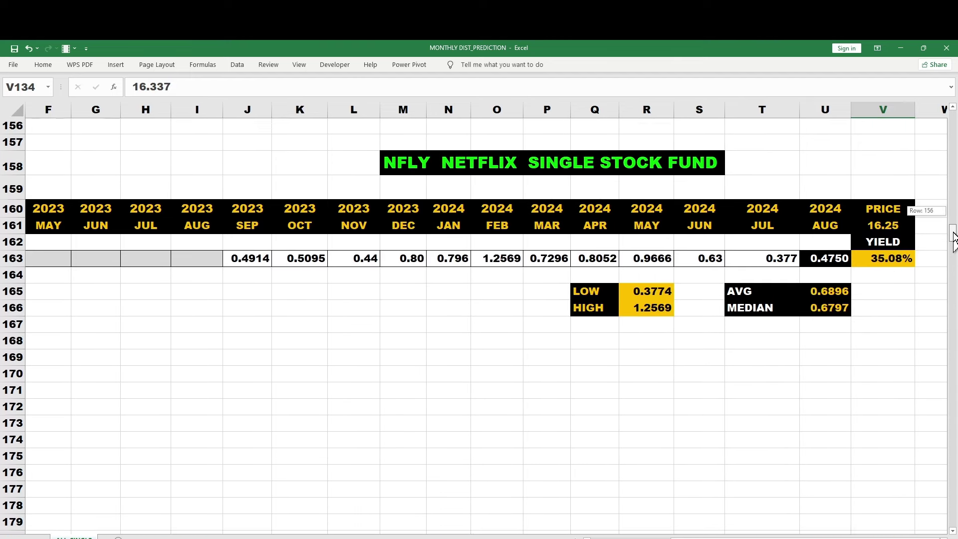
click(871, 225)
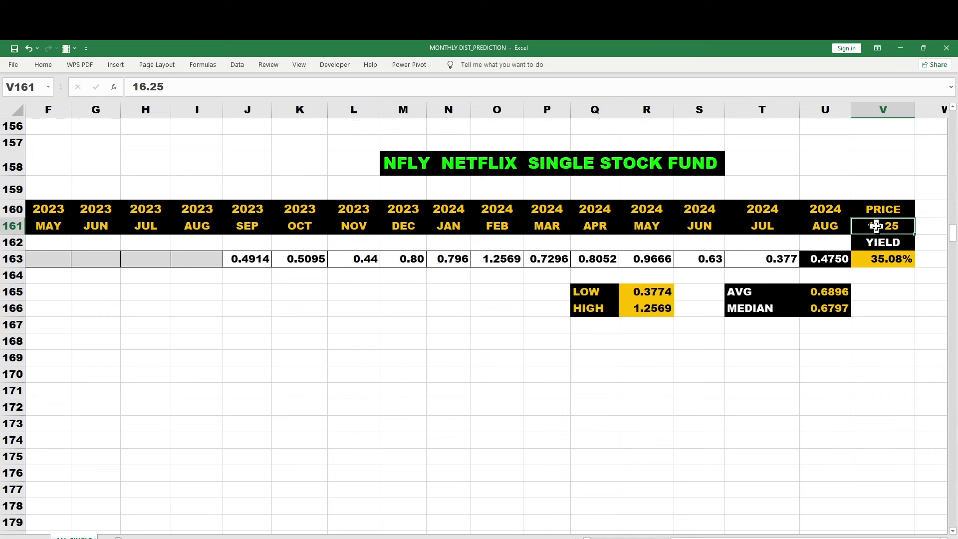
click(877, 262)
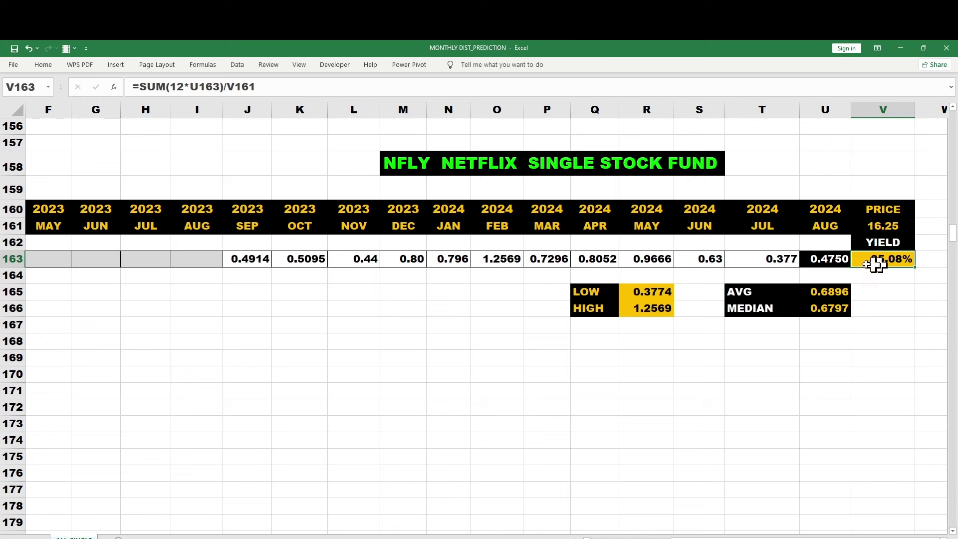
click(840, 260)
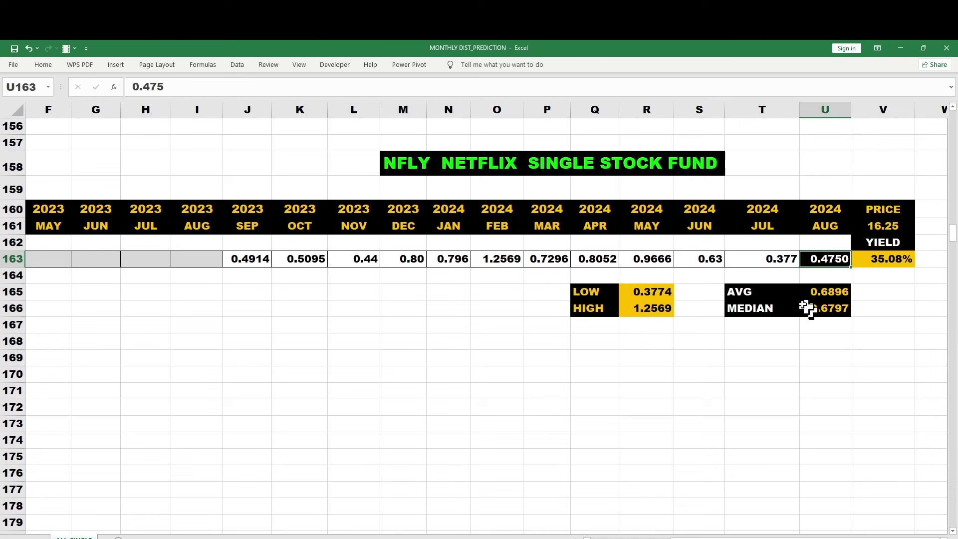
click(773, 264)
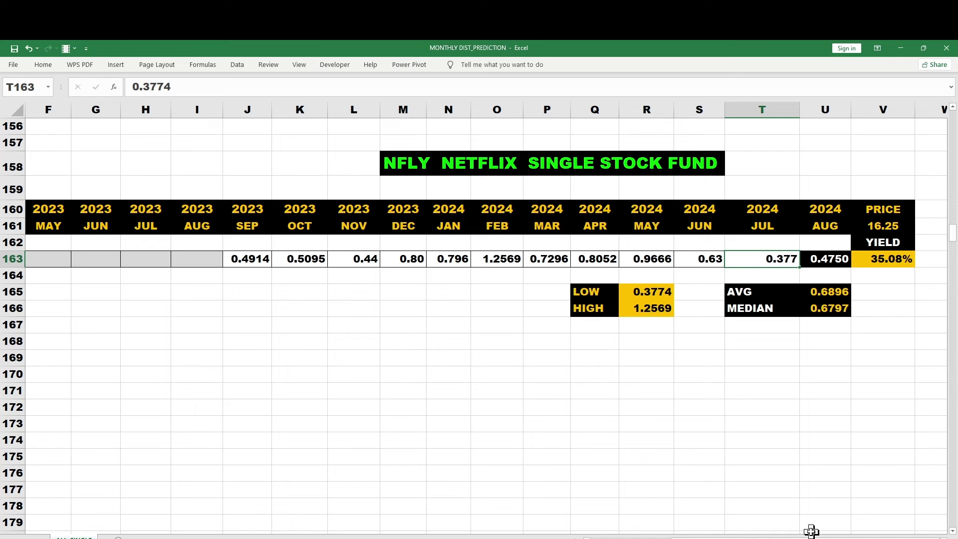
Review NFLY's dividend total yield and NAV change, and check its total return percentage formula in C167.
scroll(698, 532, left, 5)
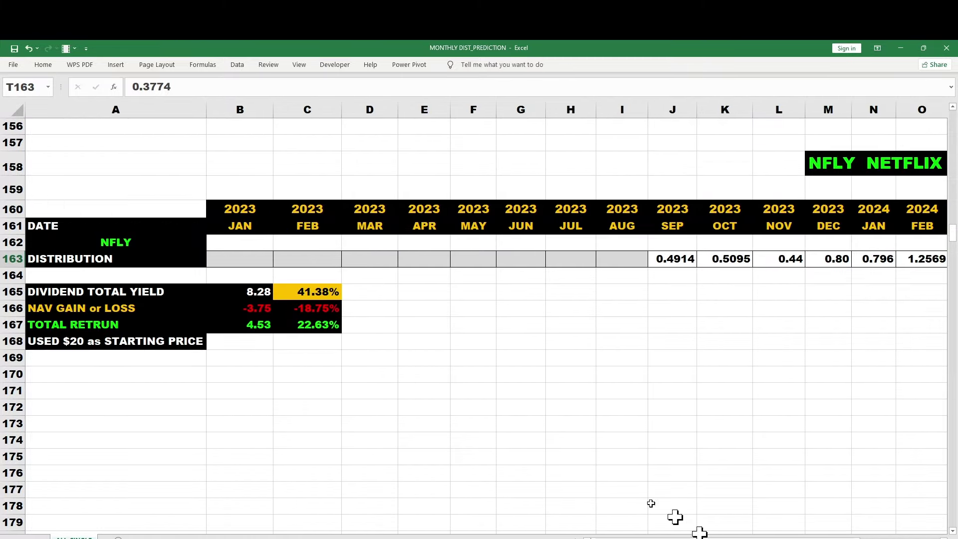
click(321, 325)
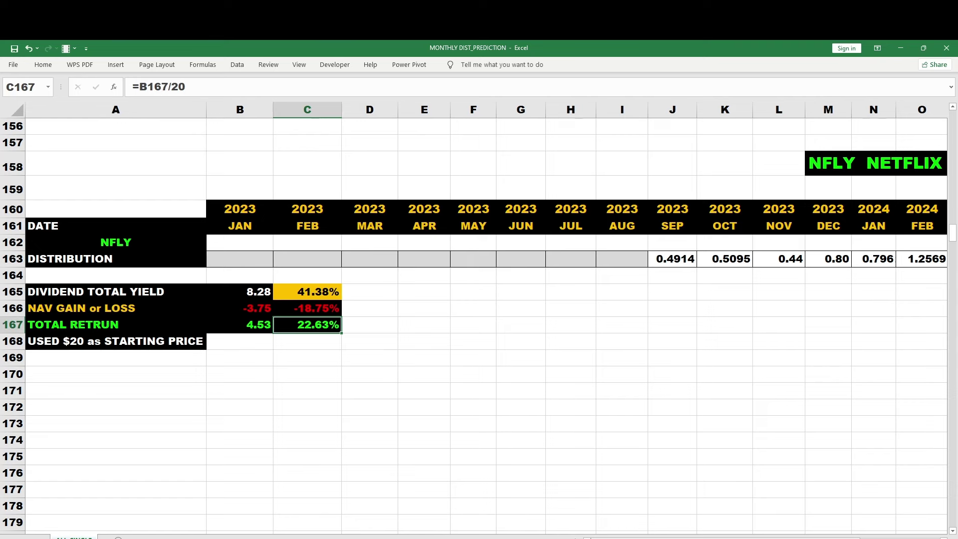
mouse_move(708, 537)
mouse_down()
mouse_move(726, 538)
mouse_move(708, 537)
mouse_up()
Go to the AIYY section, review its distribution history and check the yield formula in V188 and the price in V186.
drag(953, 237, 953, 260)
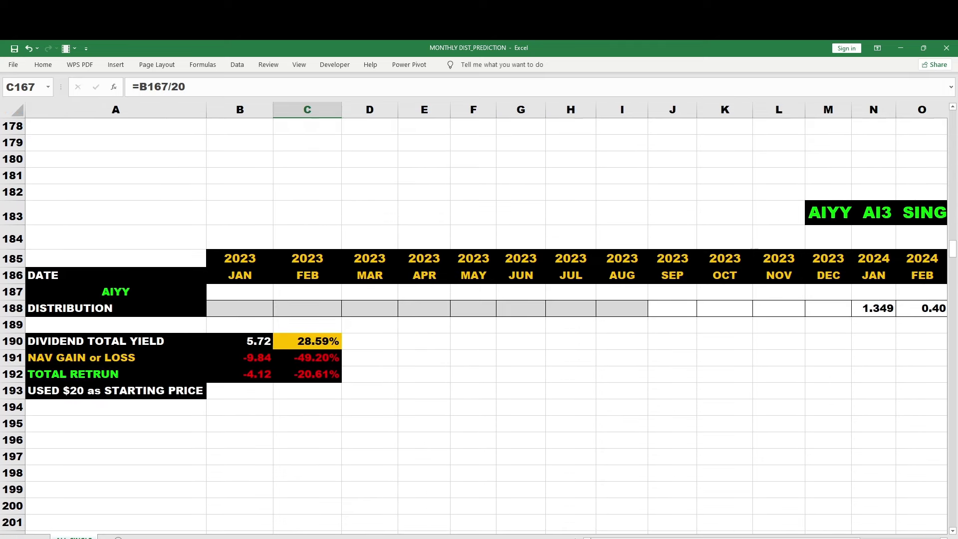
drag(734, 538, 806, 537)
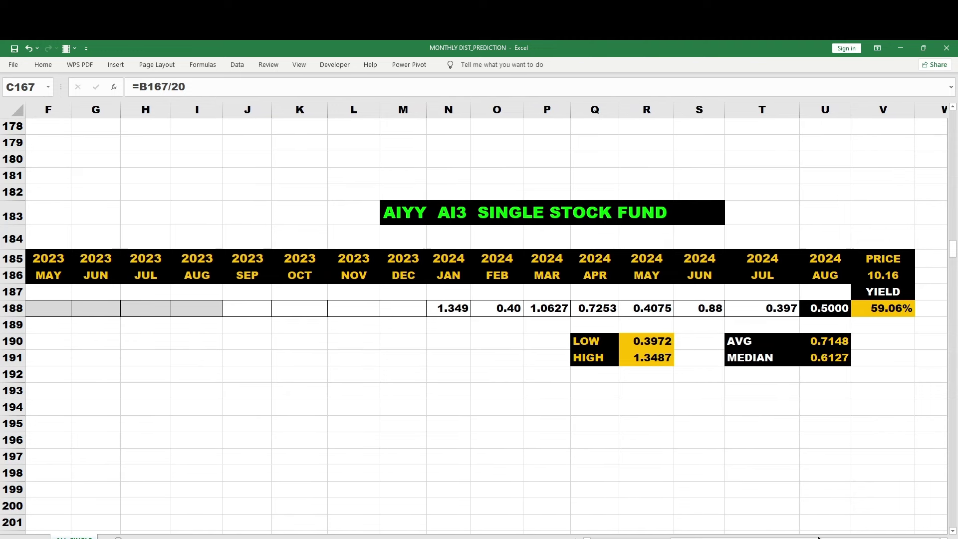
click(883, 311)
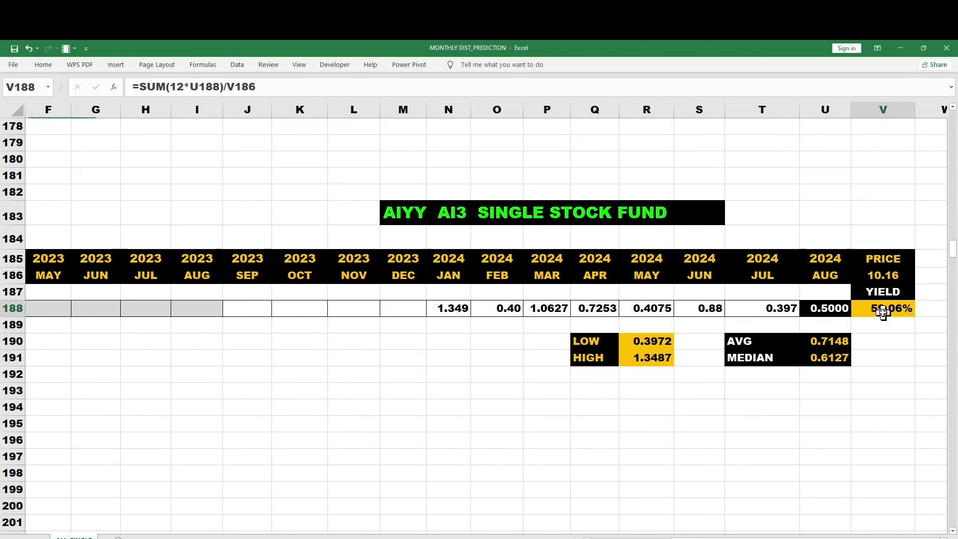
click(891, 277)
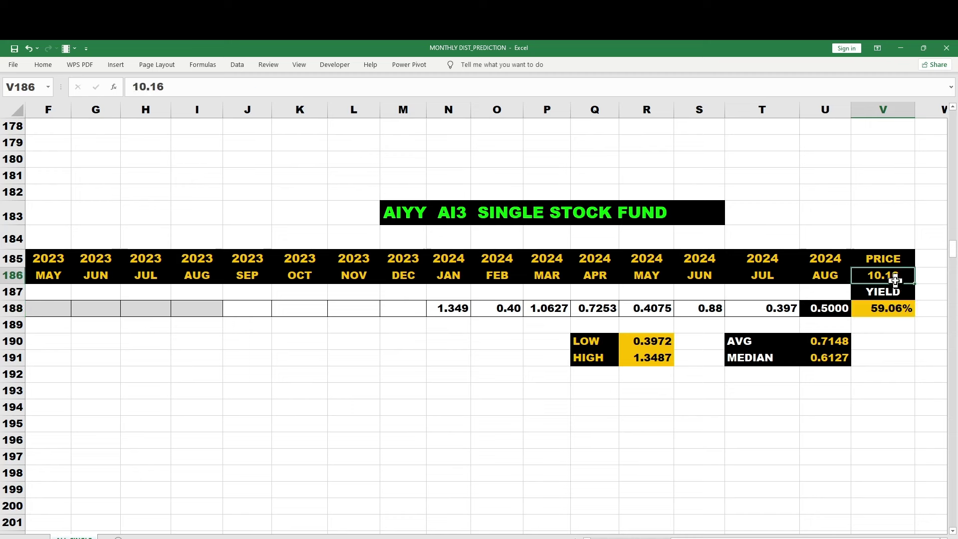
Inspect AIYY's dividend total formula in B190 and its total return percentage formula in C192.
drag(890, 537, 890, 538)
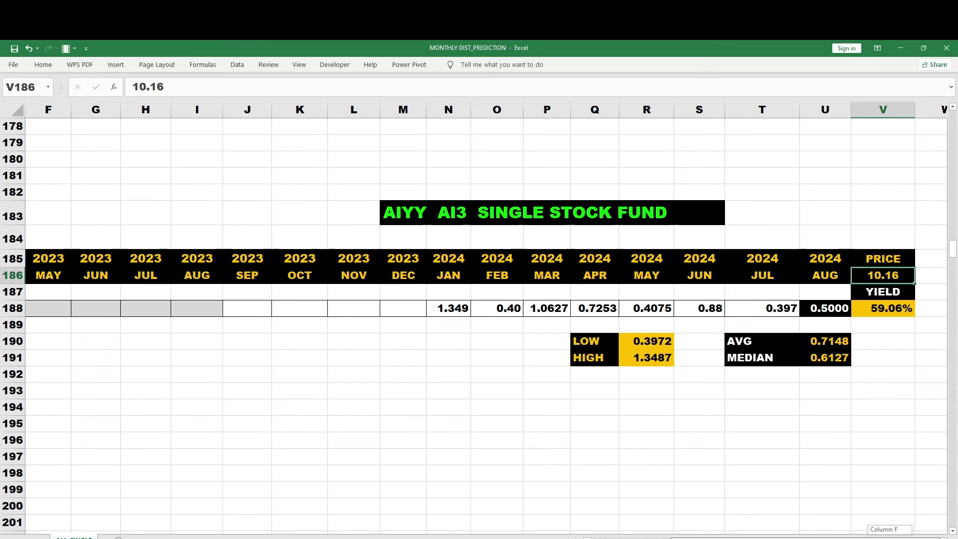
drag(890, 538, 821, 538)
drag(891, 537, 820, 537)
click(416, 442)
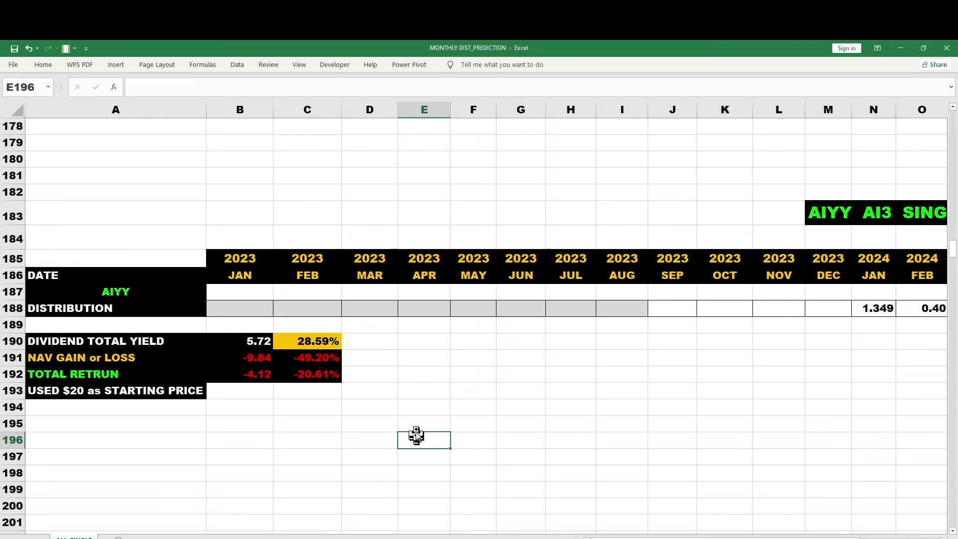
click(260, 333)
mouse_move(638, 538)
mouse_down()
mouse_move(720, 537)
mouse_move(638, 537)
mouse_up()
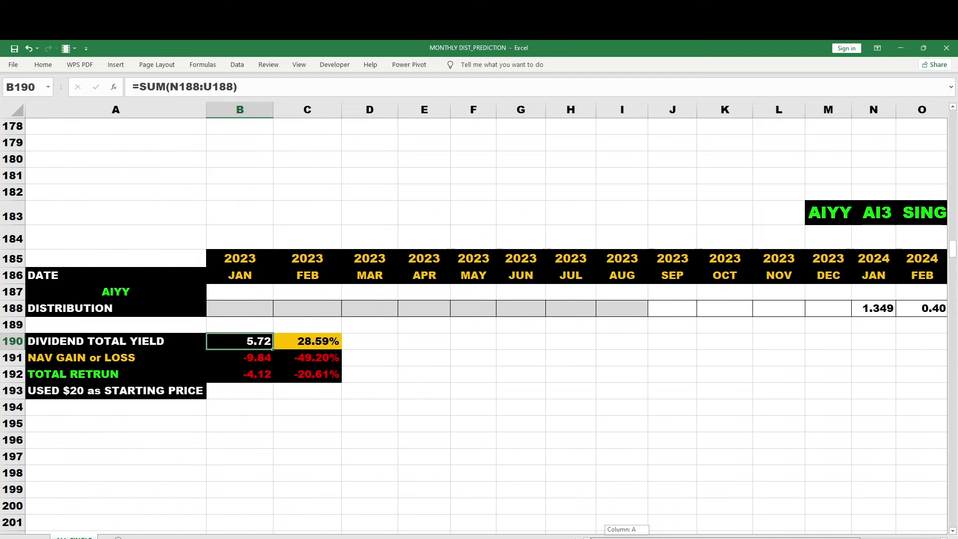
click(314, 376)
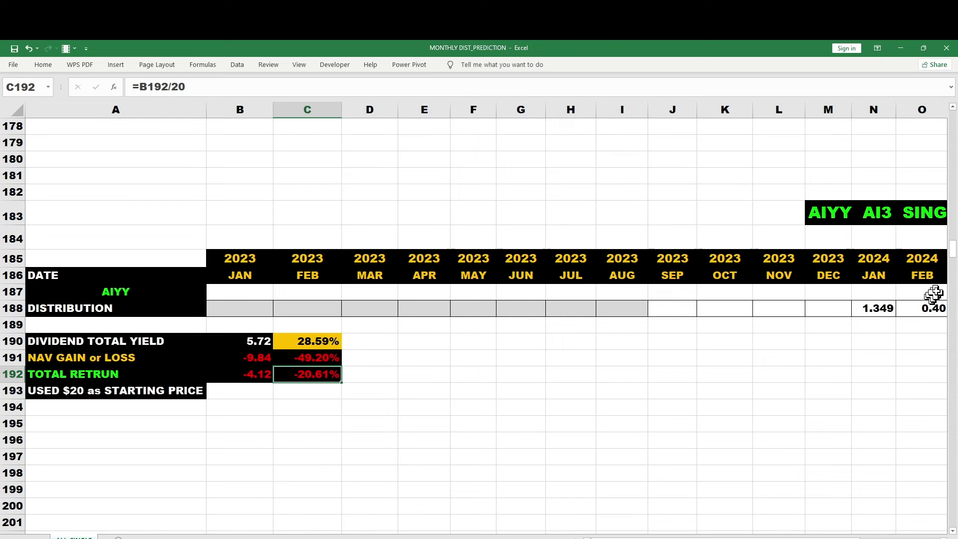
Go to the PYPY section and review its dividend total yield, NAV change and total return.
drag(951, 254, 952, 275)
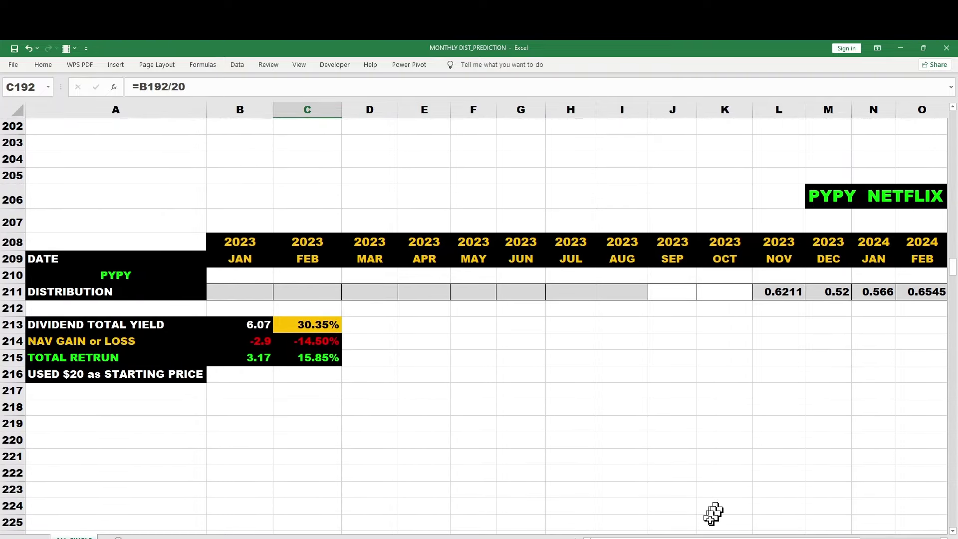
mouse_move(724, 537)
mouse_down()
mouse_move(805, 537)
mouse_move(723, 537)
mouse_up()
click(640, 409)
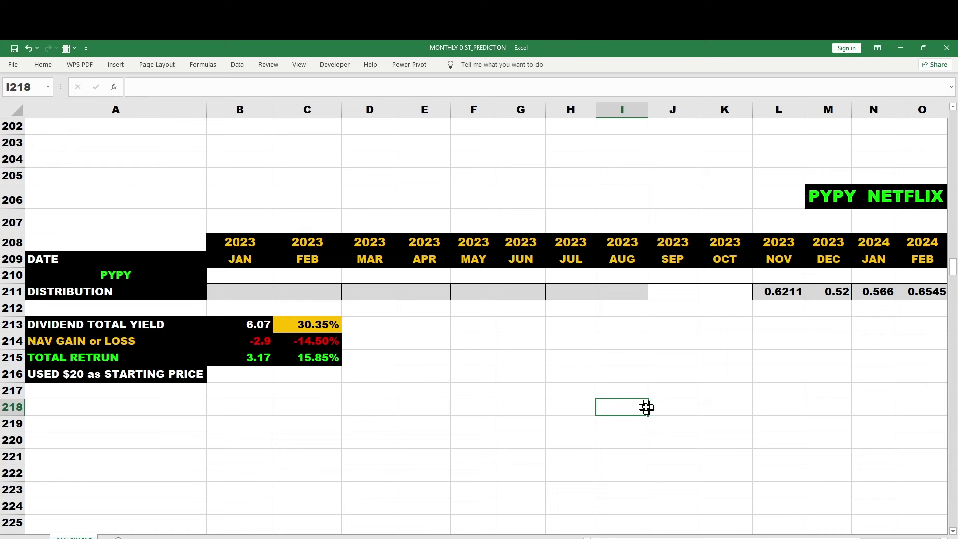
click(627, 390)
click(676, 390)
click(615, 394)
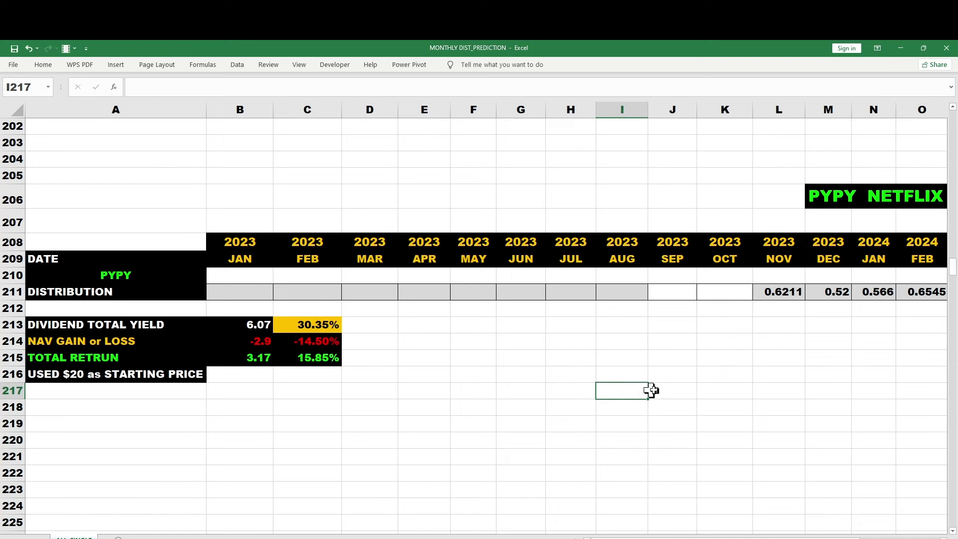
click(674, 389)
click(719, 394)
click(667, 395)
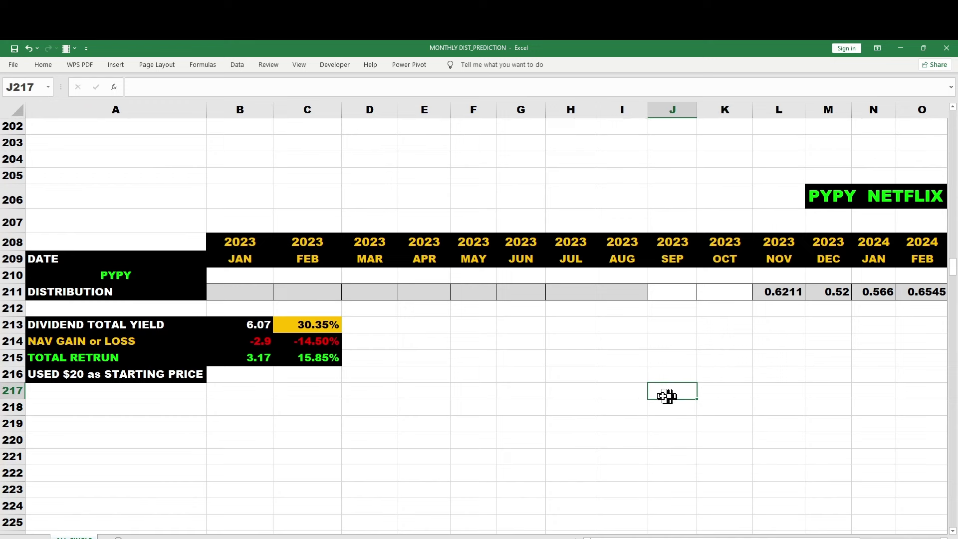
Review PYPY's monthly distribution history and check its August 2024 distribution in U211.
click(628, 389)
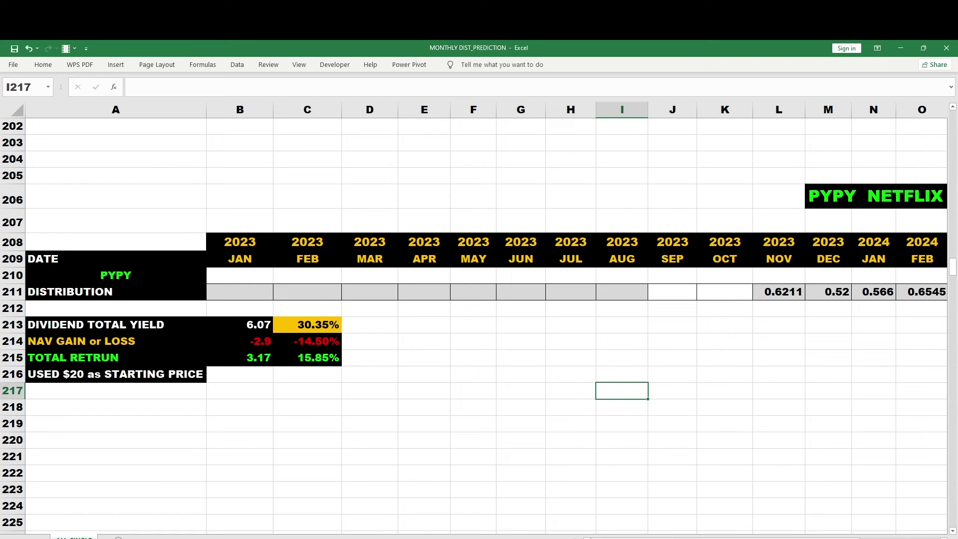
drag(673, 537, 755, 537)
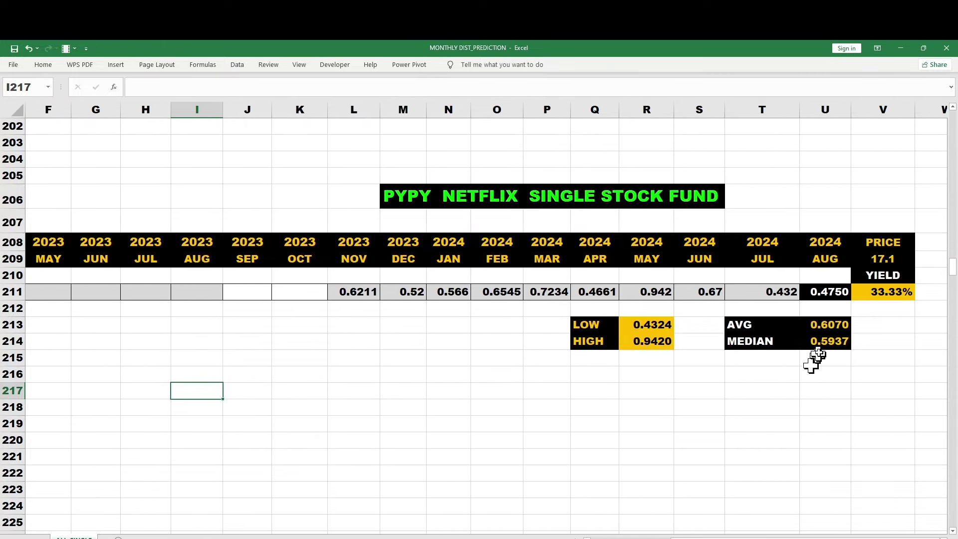
click(829, 294)
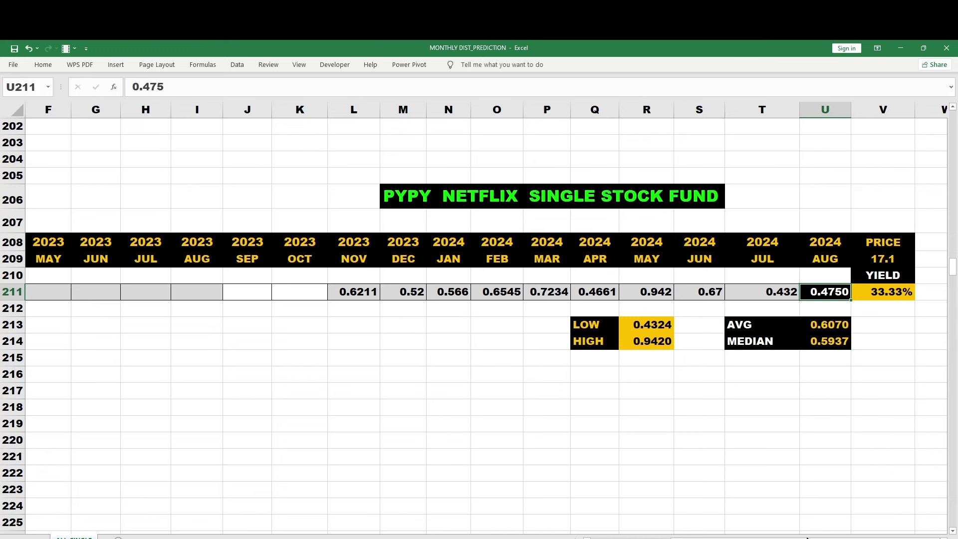
scroll(807, 536, left, 5)
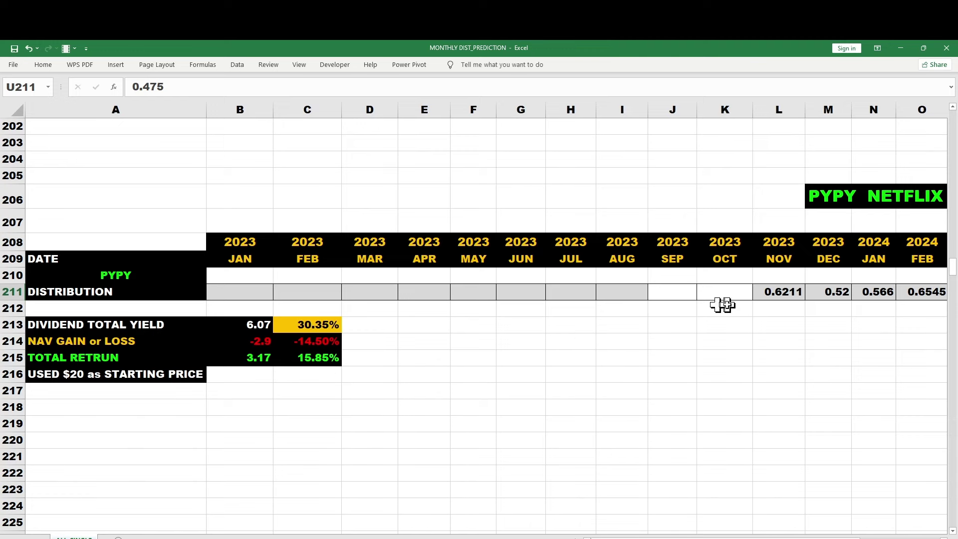
Go to the MRNY section, check the price in V234 and review its dividend total yield, NAV change and total return.
drag(954, 273, 953, 292)
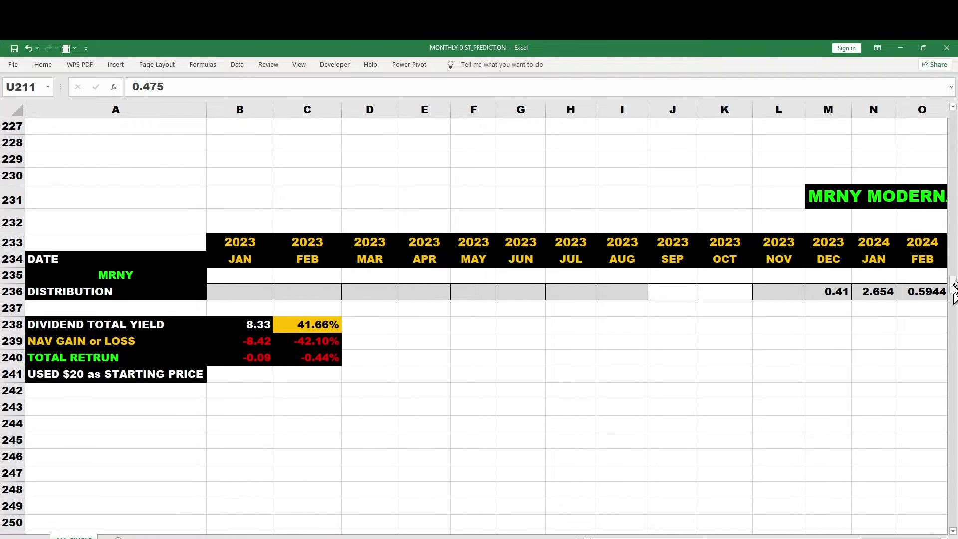
drag(823, 538, 904, 538)
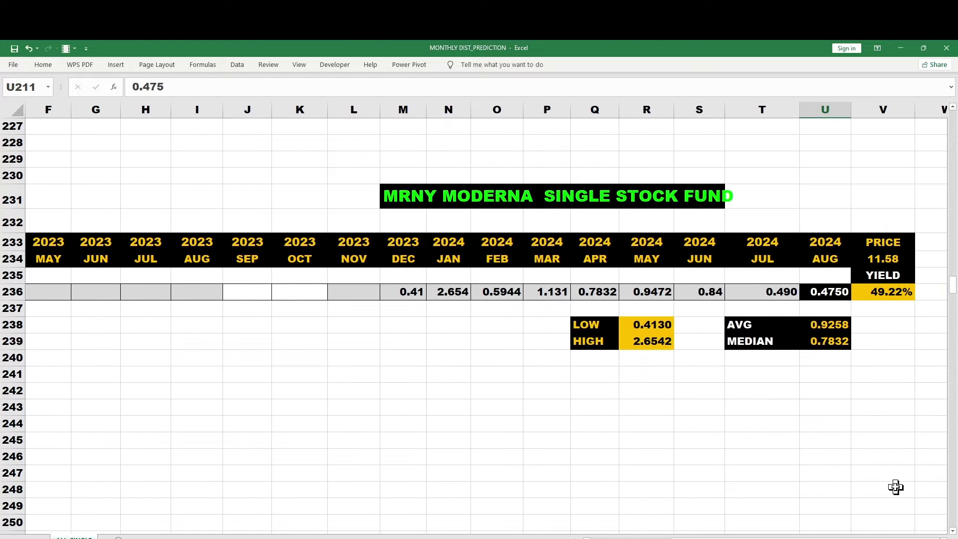
click(881, 264)
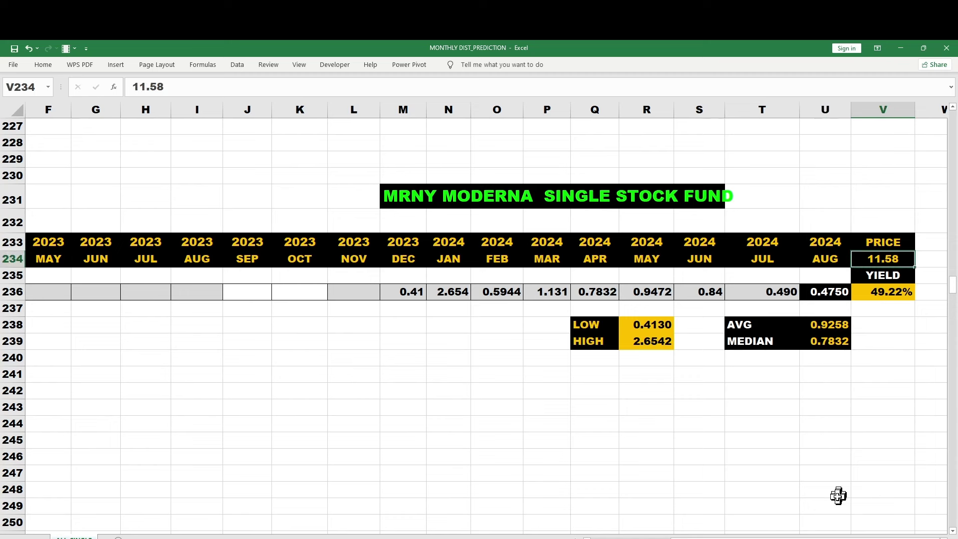
drag(805, 538, 805, 538)
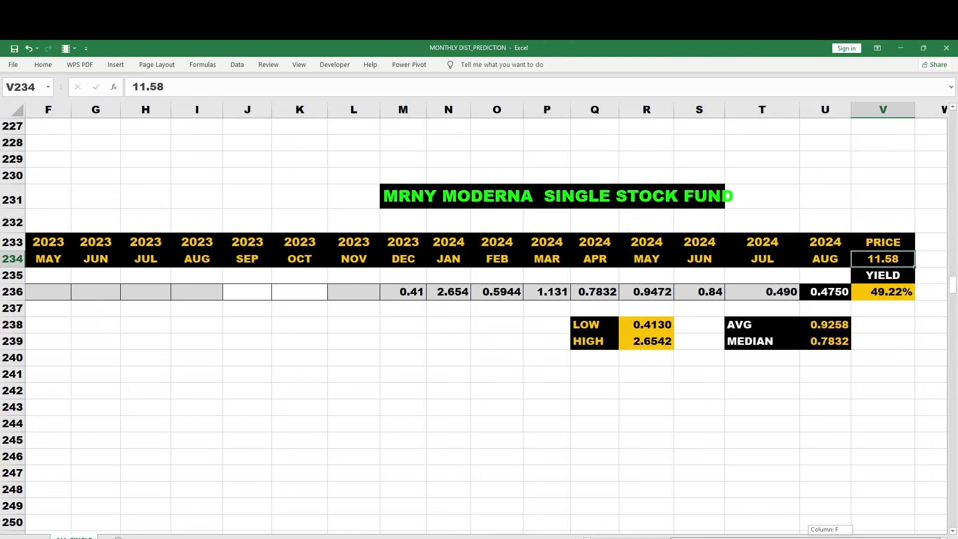
drag(805, 538, 720, 538)
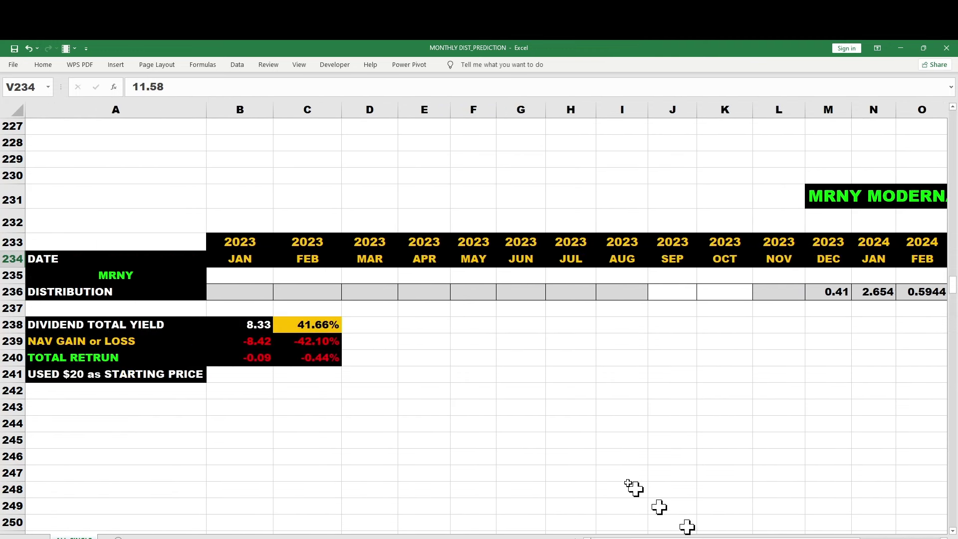
click(437, 369)
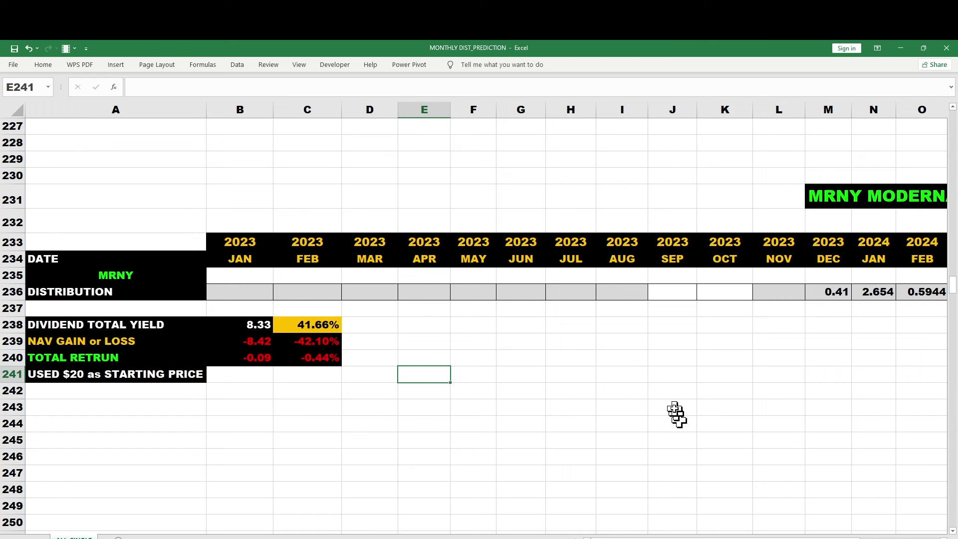
click(662, 382)
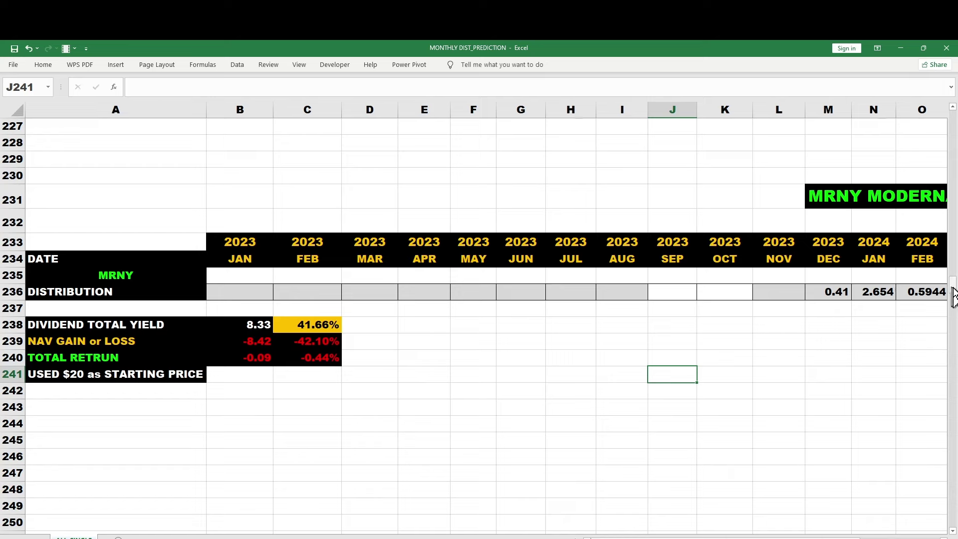
Go to the AMDY section and review its distribution history, dividend total yield, NAV change and total return.
drag(954, 297, 954, 303)
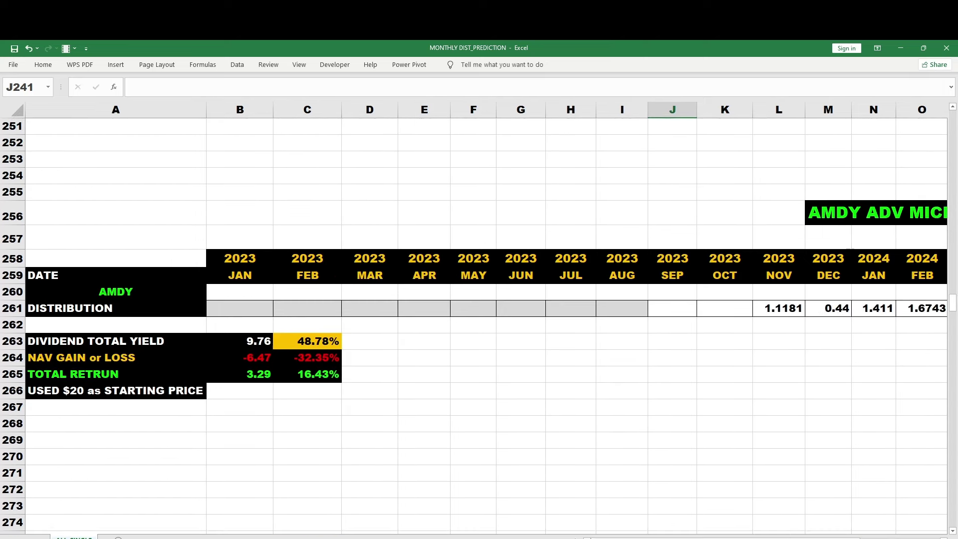
scroll(479, 320, right, 5)
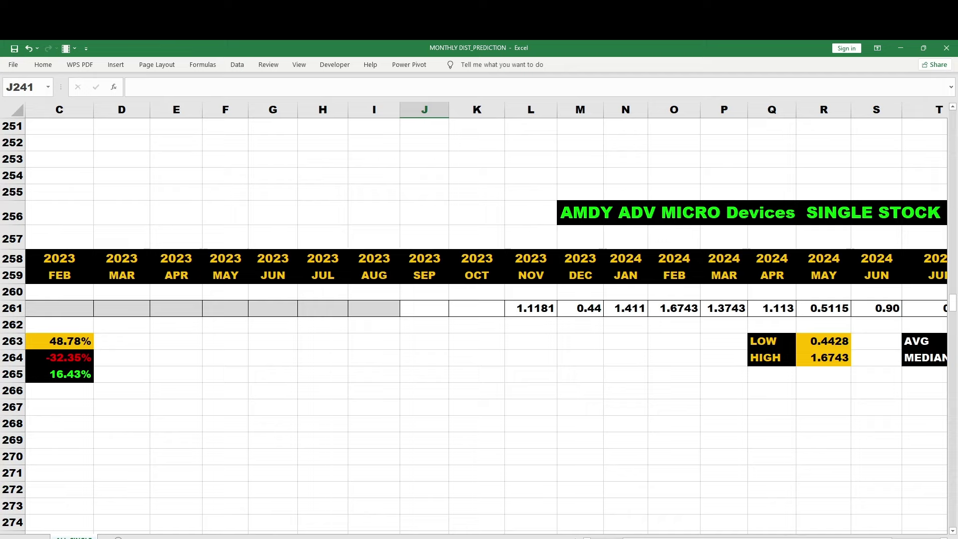
scroll(479, 319, right, 3)
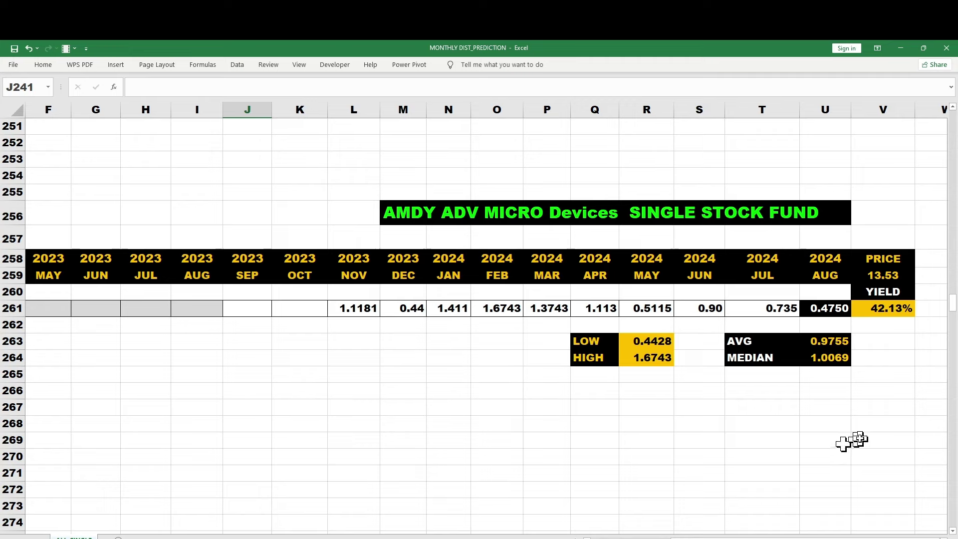
click(826, 412)
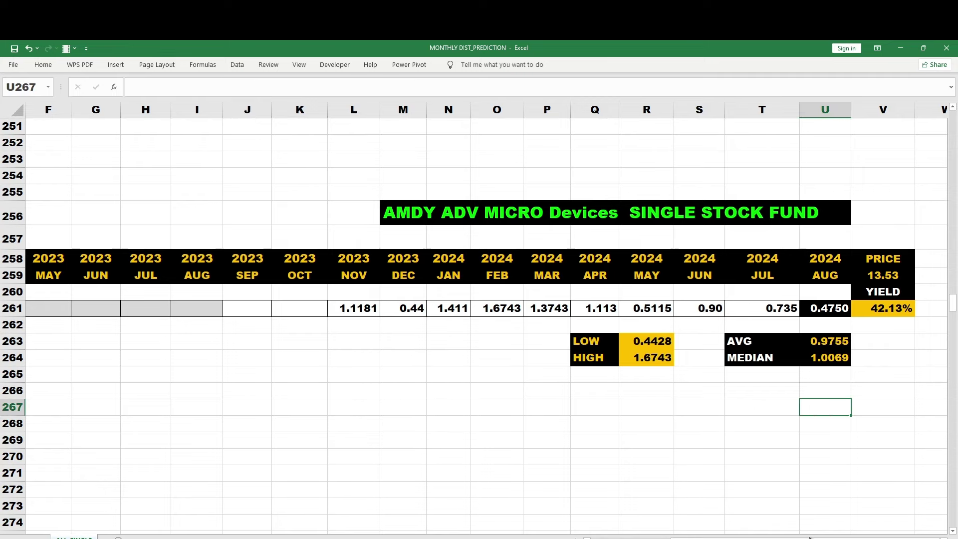
drag(809, 537, 745, 537)
click(729, 391)
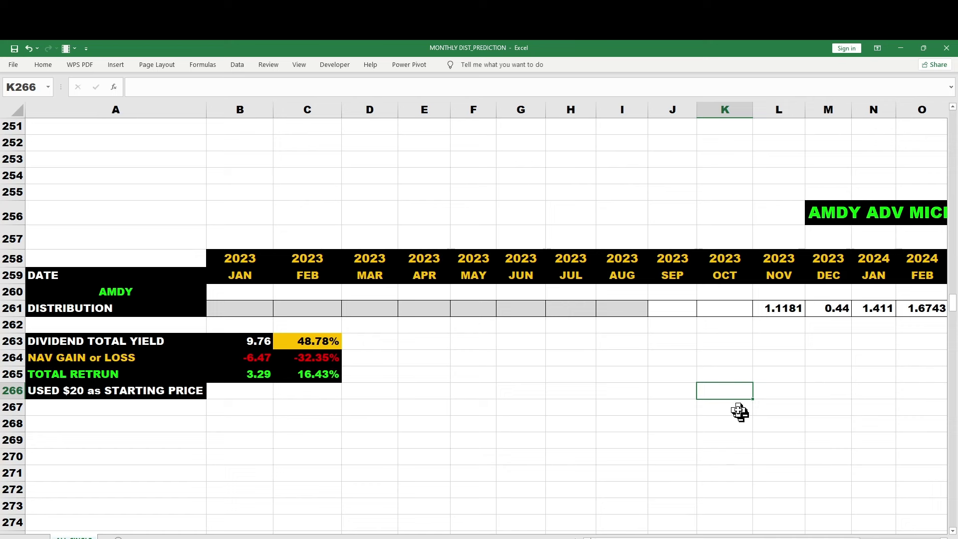
click(723, 375)
click(723, 395)
Inspect AMDY's low and high distribution formulas in R263 and R264 and its total return percentage formula in C265.
drag(723, 537, 813, 536)
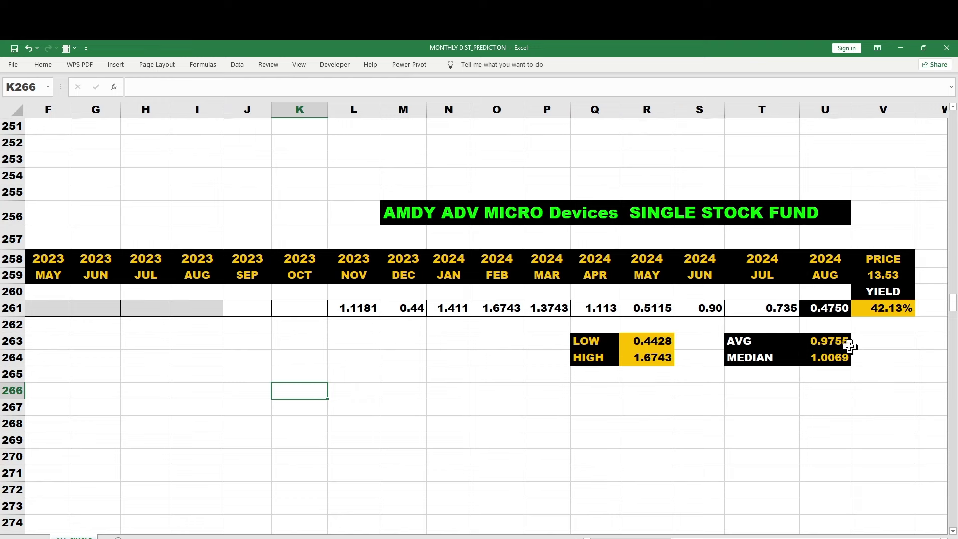
click(642, 339)
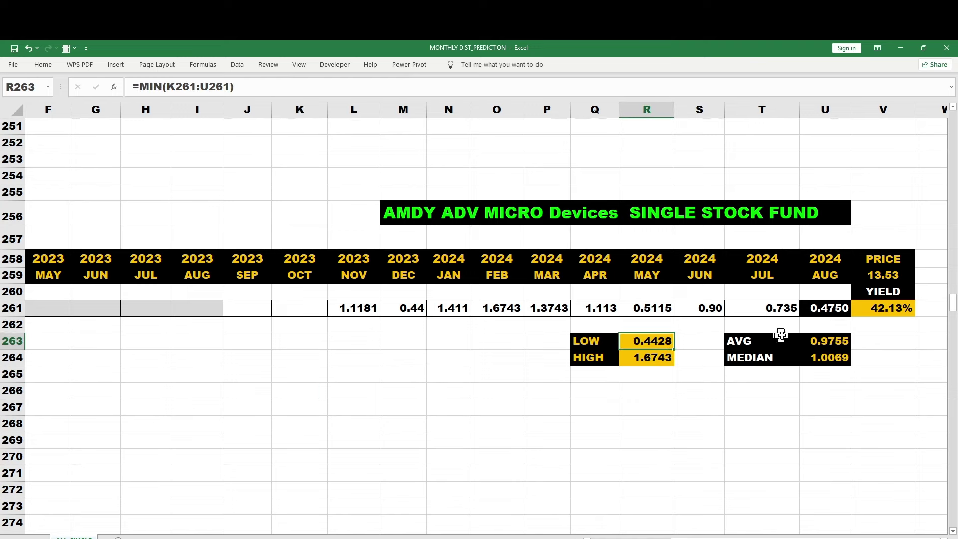
click(672, 359)
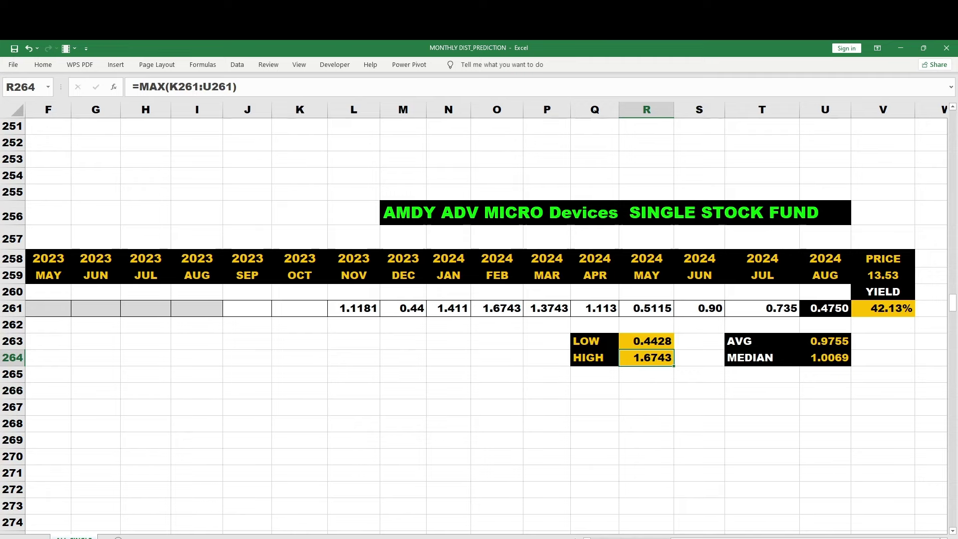
scroll(479, 324, left, 5)
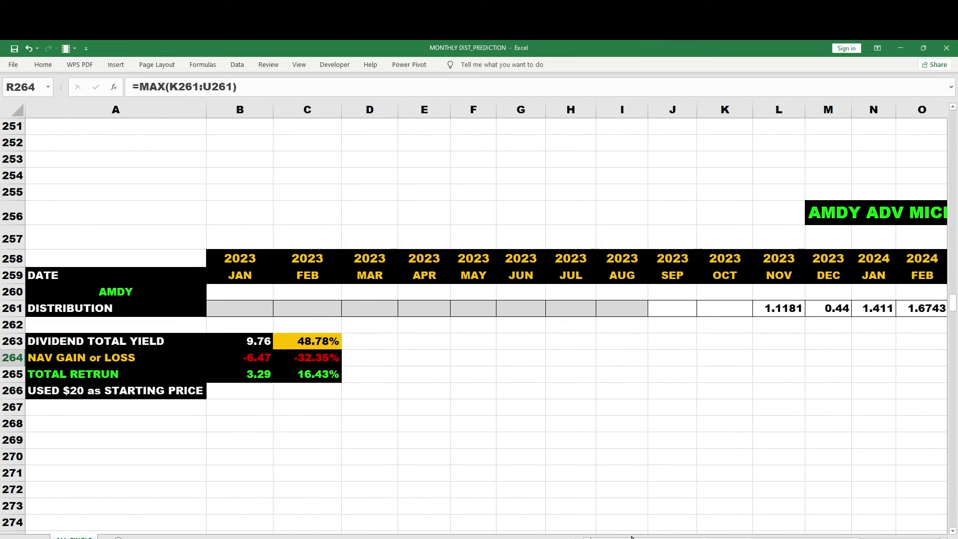
click(487, 393)
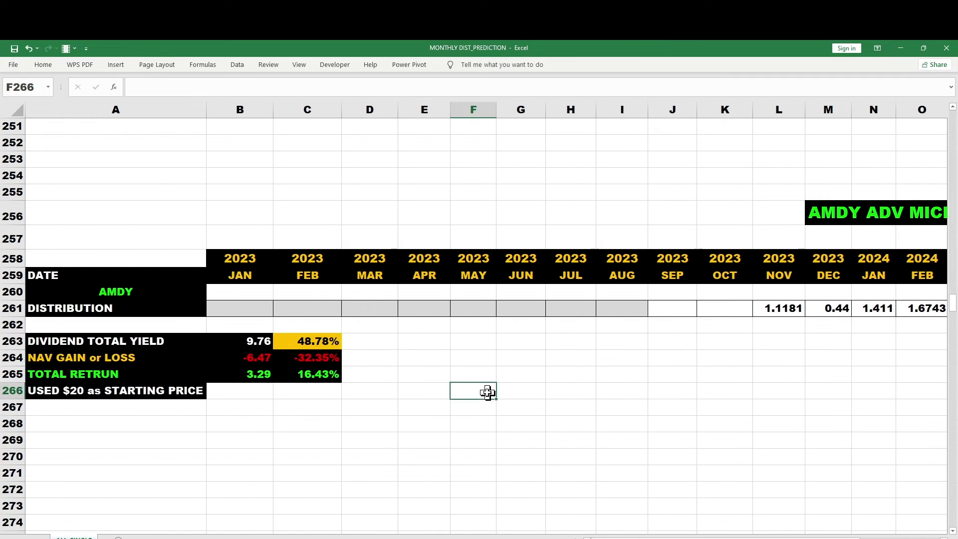
click(326, 373)
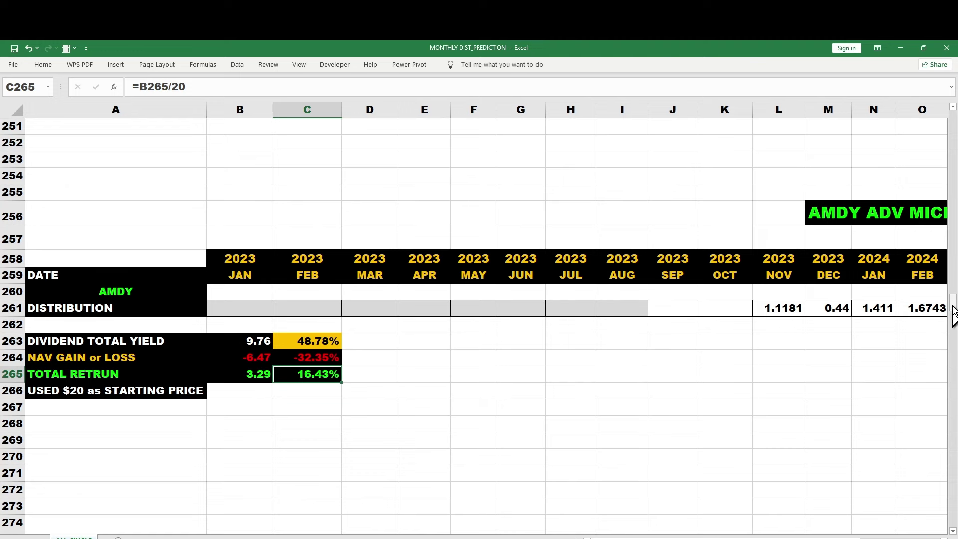
Go to the GDXY section and review its dividend total yield, NAV change and total return.
drag(953, 312, 952, 326)
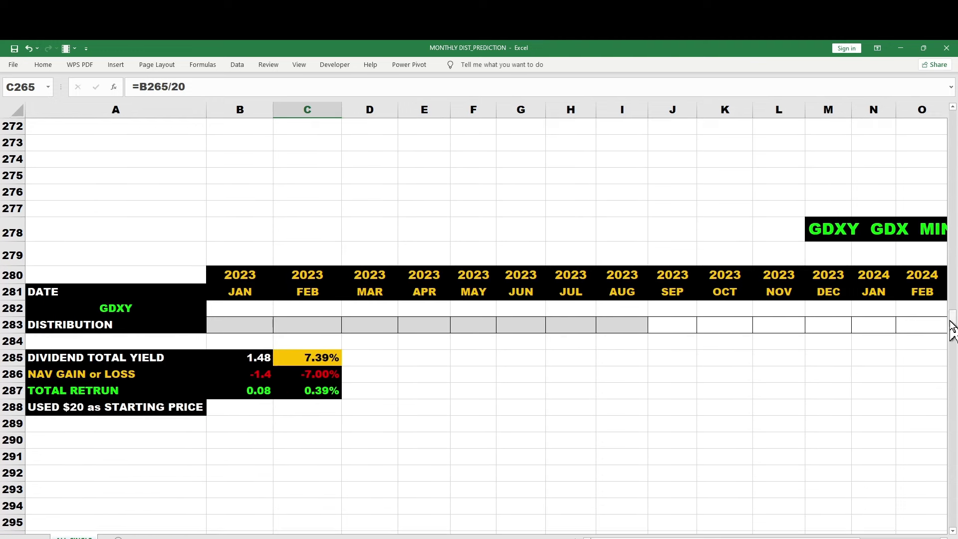
drag(763, 537, 743, 537)
click(550, 381)
click(563, 389)
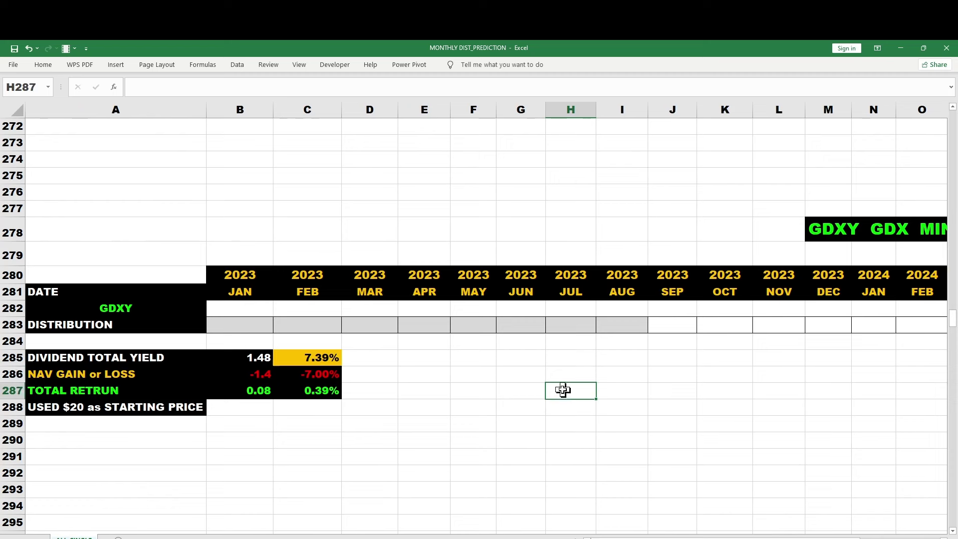
drag(509, 376, 608, 396)
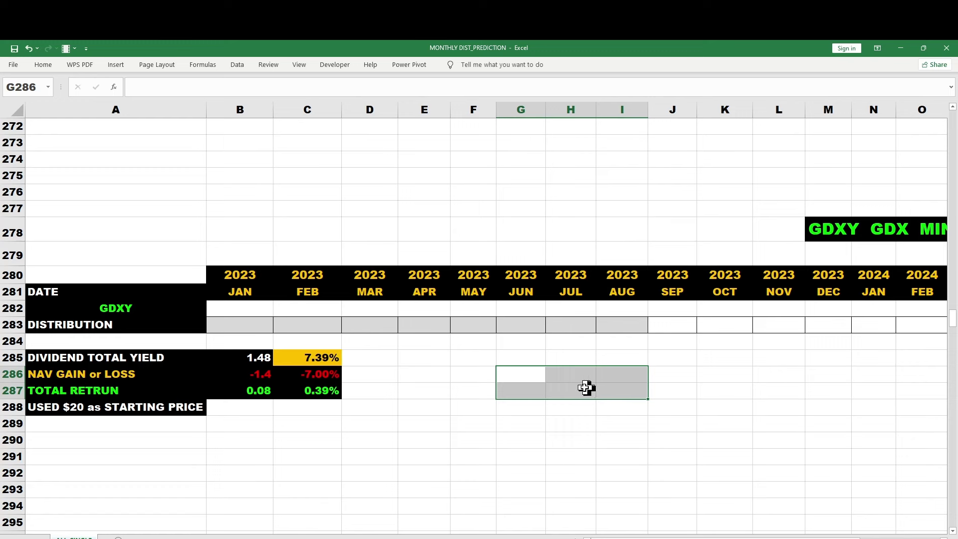
click(586, 388)
mouse_move(649, 537)
mouse_down()
mouse_move(666, 537)
mouse_move(650, 537)
mouse_up()
click(629, 392)
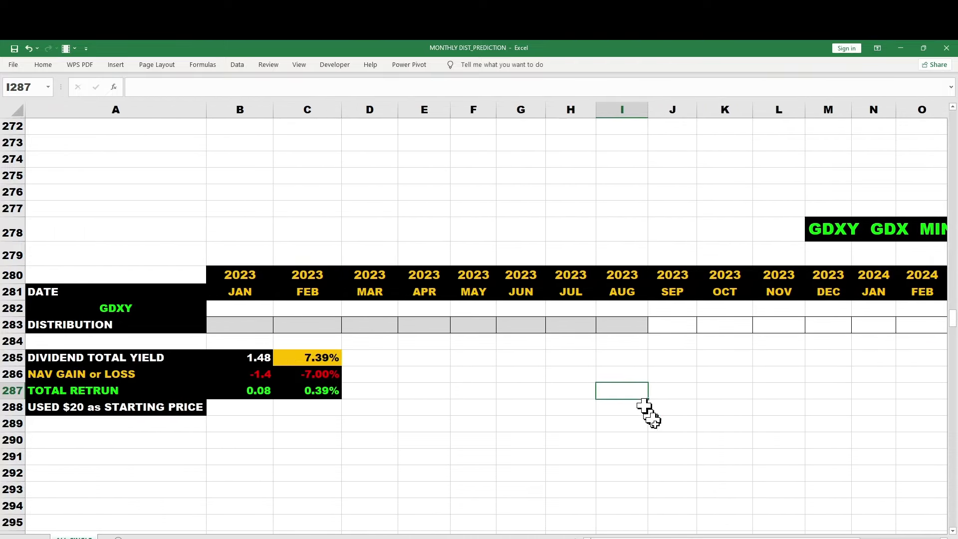
drag(650, 537, 650, 537)
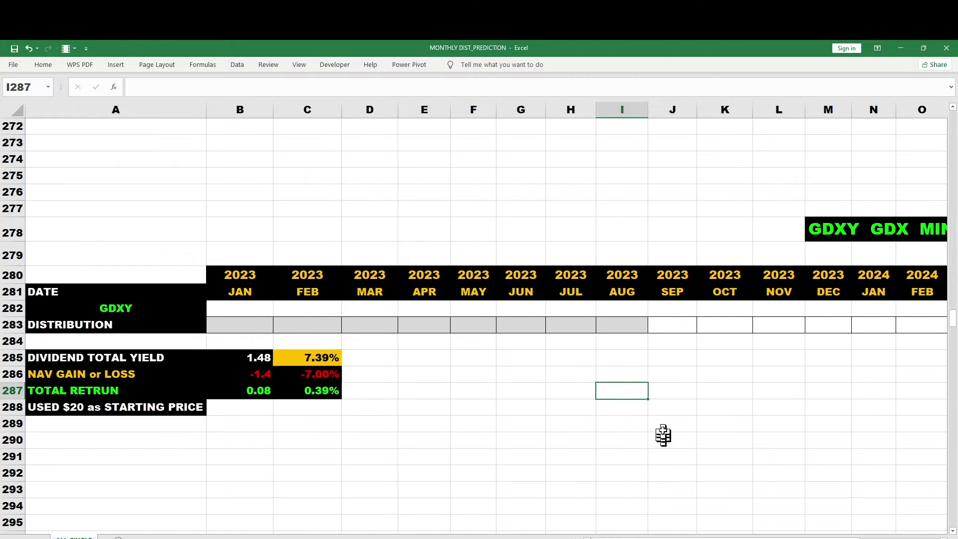
click(640, 407)
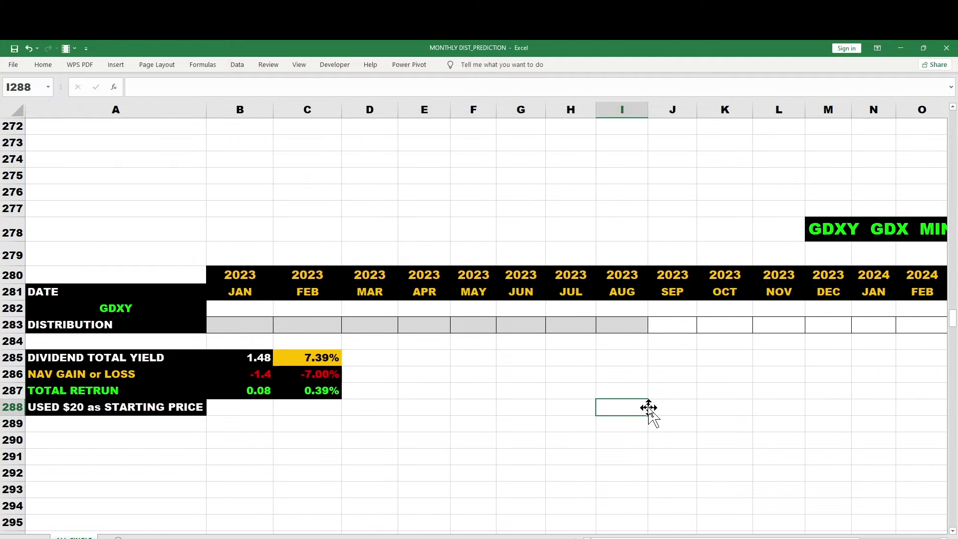
Check GDXY's July and August 2024 distributions in T283 and U283 against its return summary.
scroll(675, 529, right, 5)
click(778, 325)
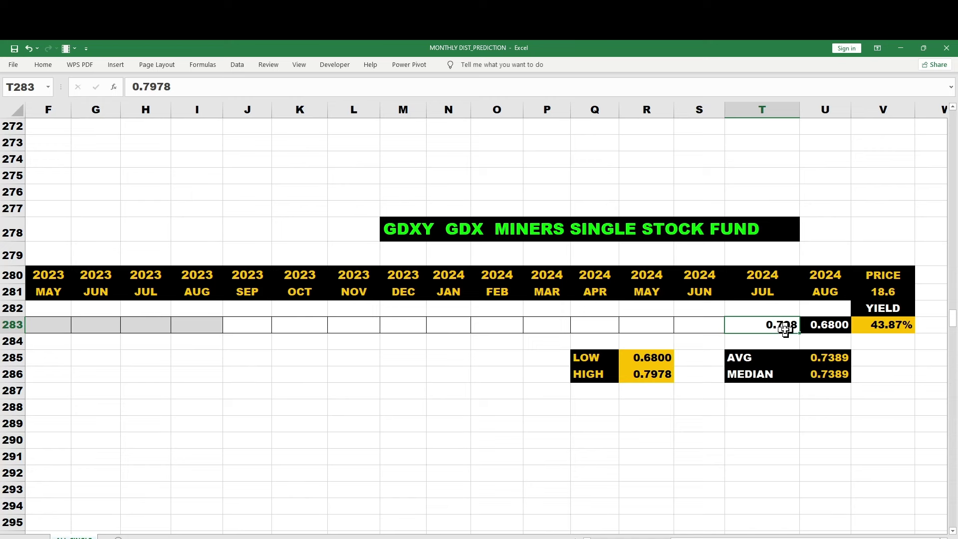
click(824, 327)
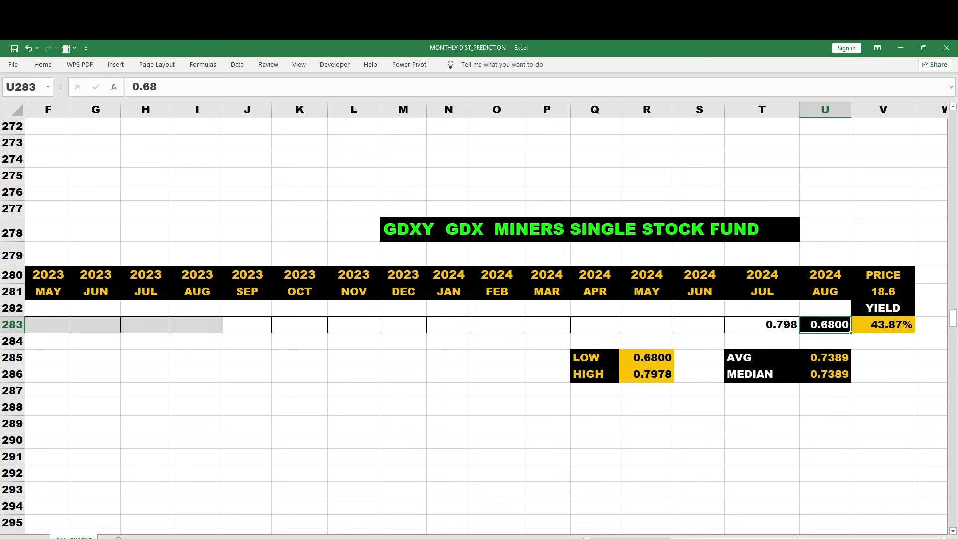
drag(797, 537, 714, 537)
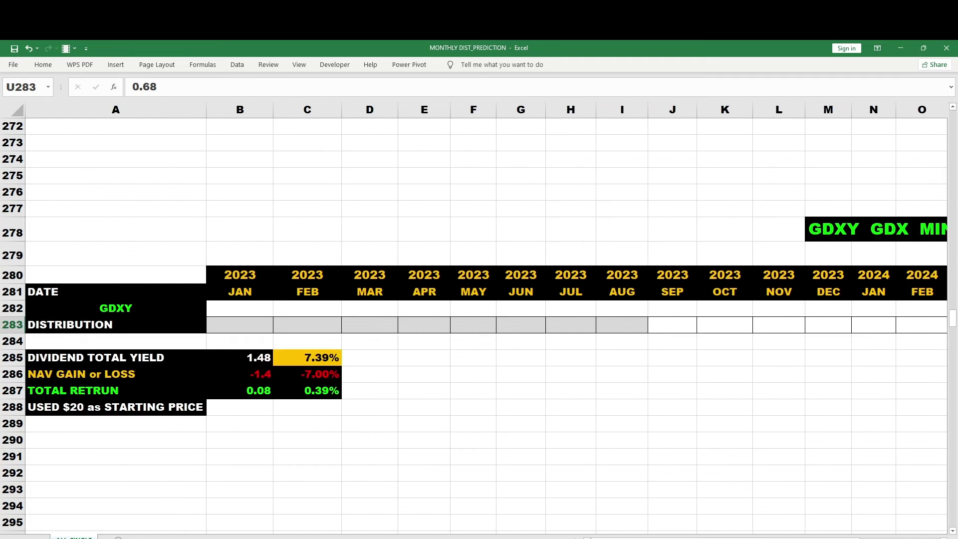
click(713, 412)
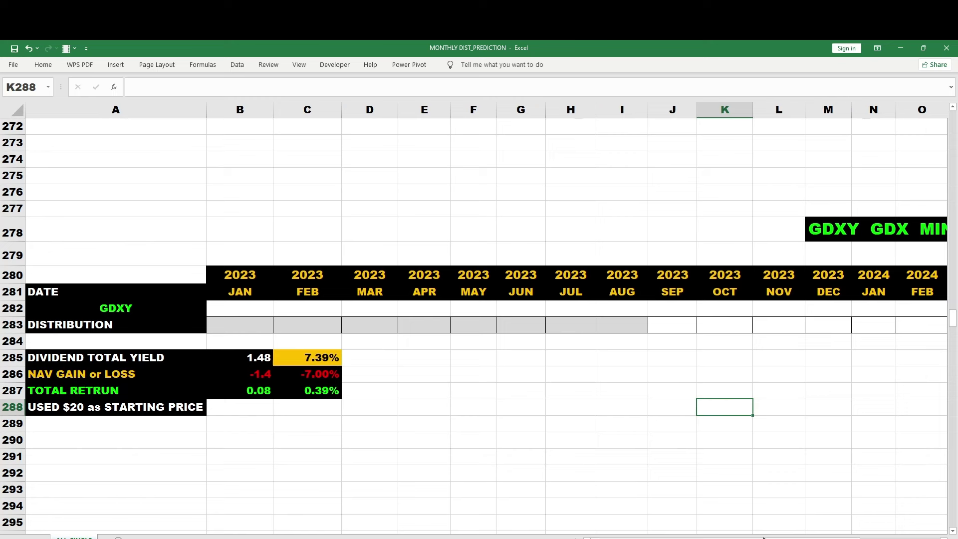
Check GDXY's price in V281 and its yield.
drag(749, 538, 808, 538)
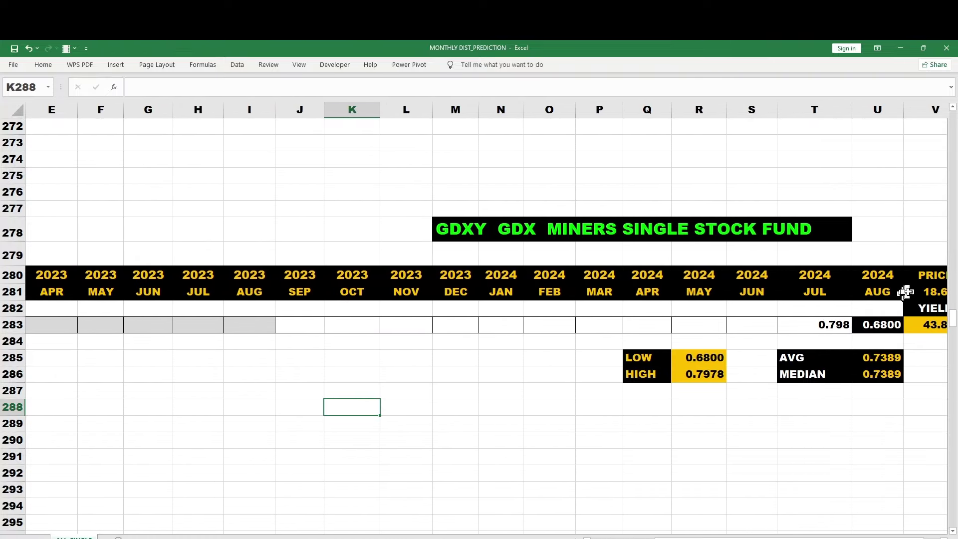
click(921, 290)
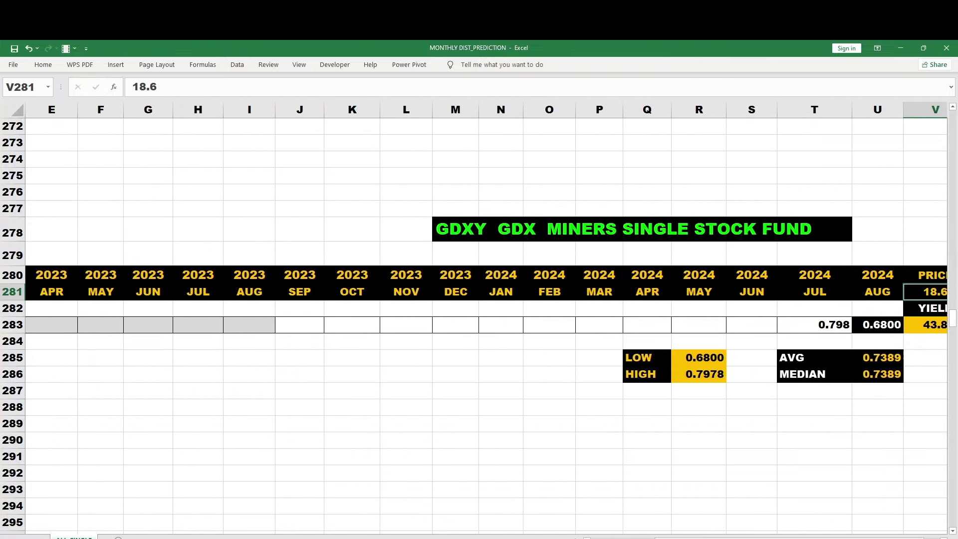
drag(795, 538, 812, 538)
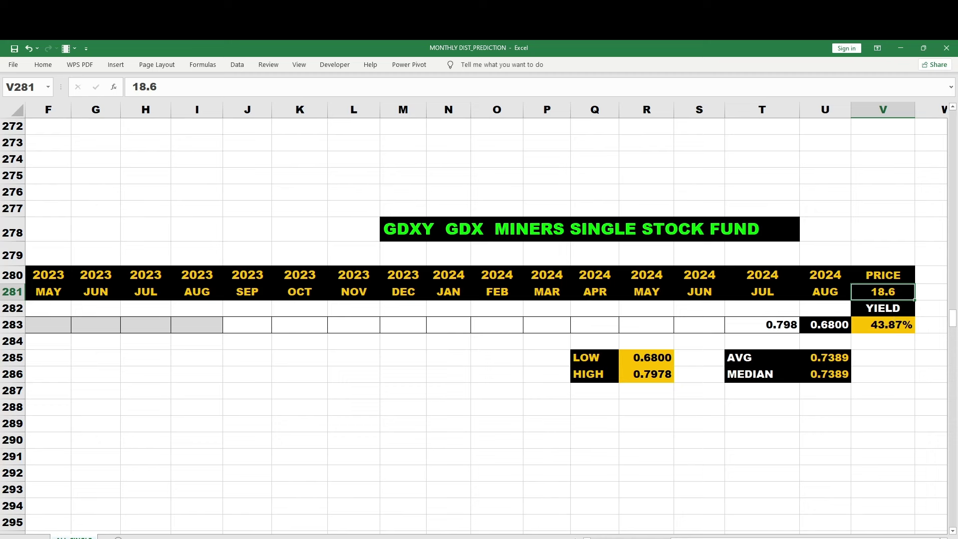
Inspect GDXY's total return amount in B287 and its percentage formula in C287.
drag(843, 537, 843, 538)
drag(812, 537, 811, 538)
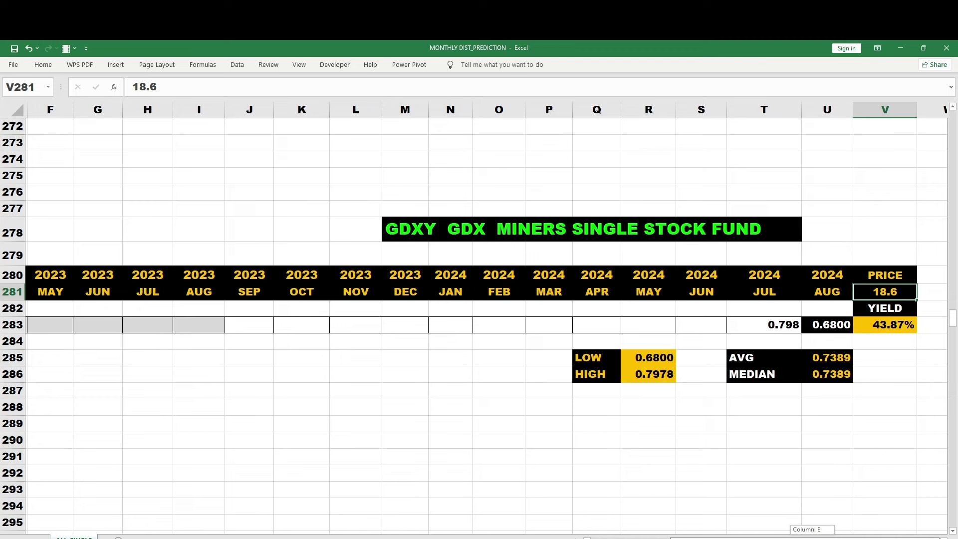
drag(811, 538, 798, 538)
click(319, 393)
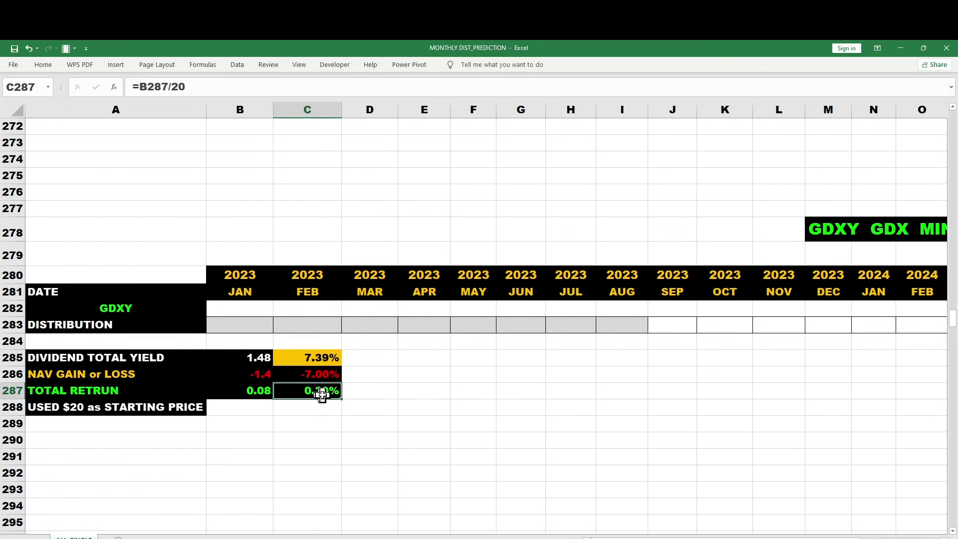
click(260, 391)
click(300, 395)
Review FBY's August 2024 distribution in U310, yield formula in V310 and total return percentage in C314.
drag(953, 315, 953, 334)
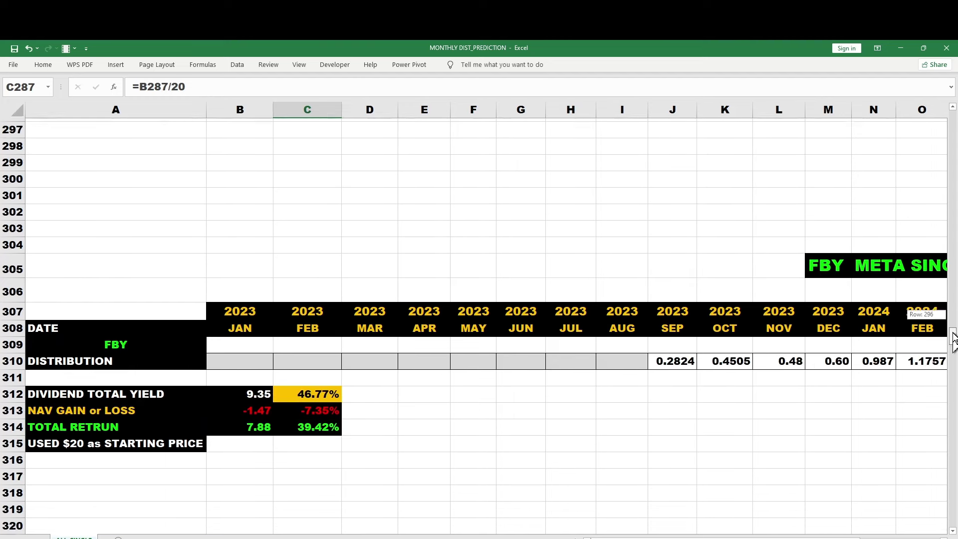
drag(721, 537, 725, 537)
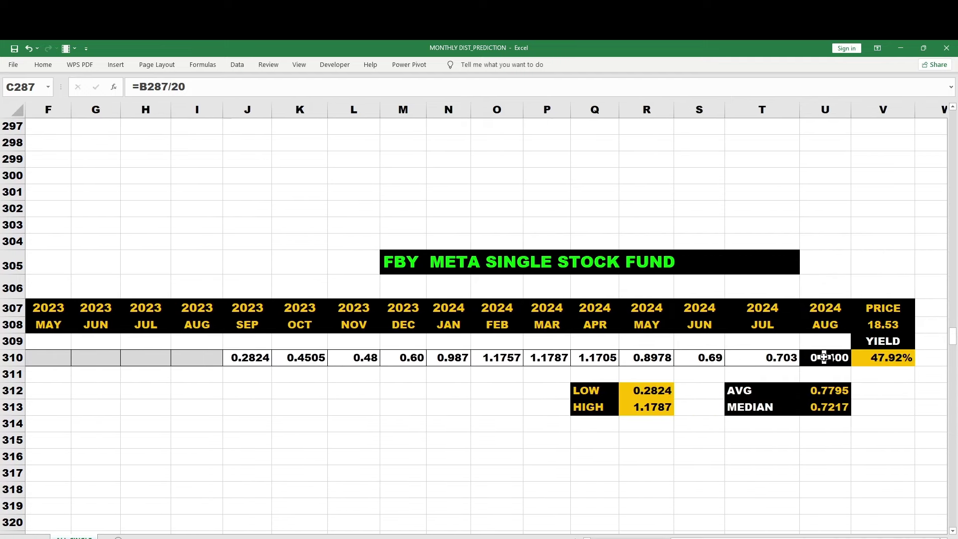
click(823, 357)
click(885, 356)
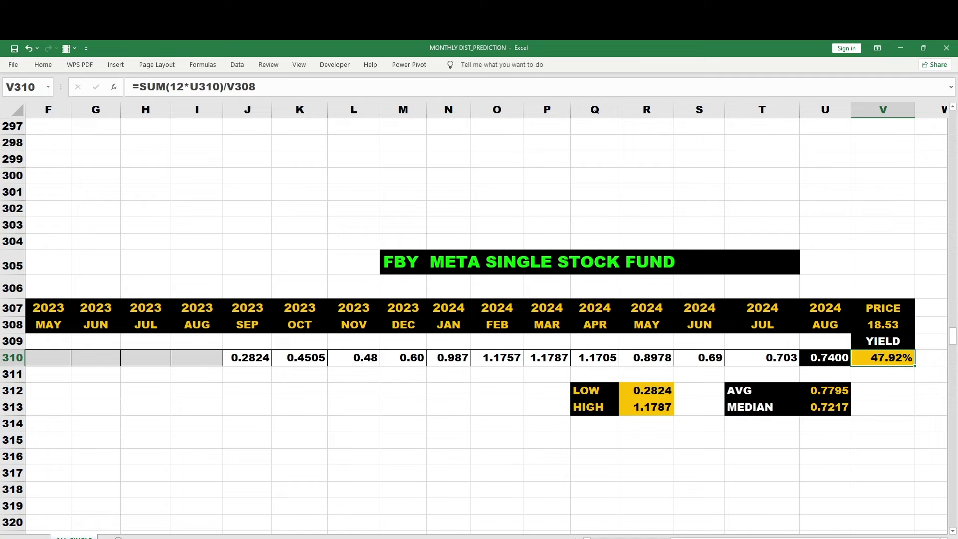
drag(794, 537, 714, 537)
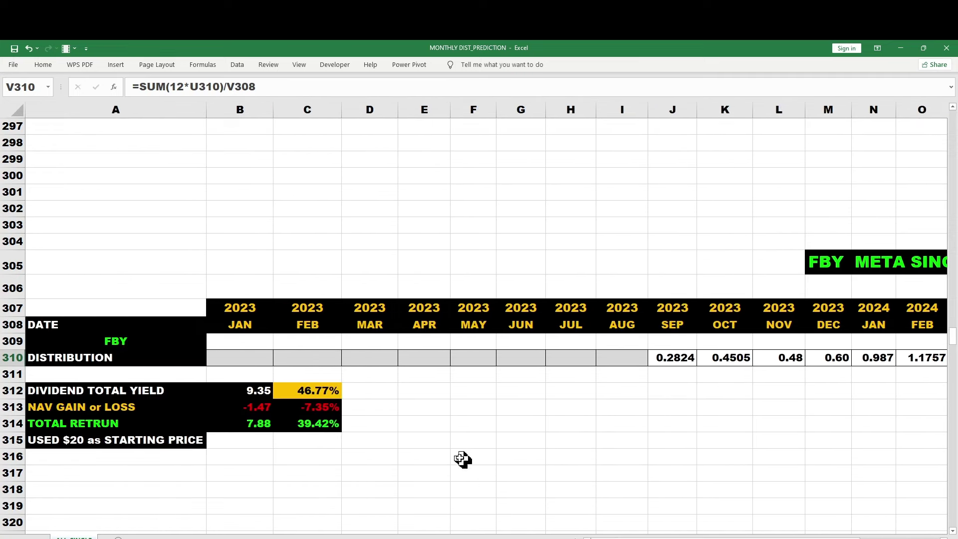
click(321, 428)
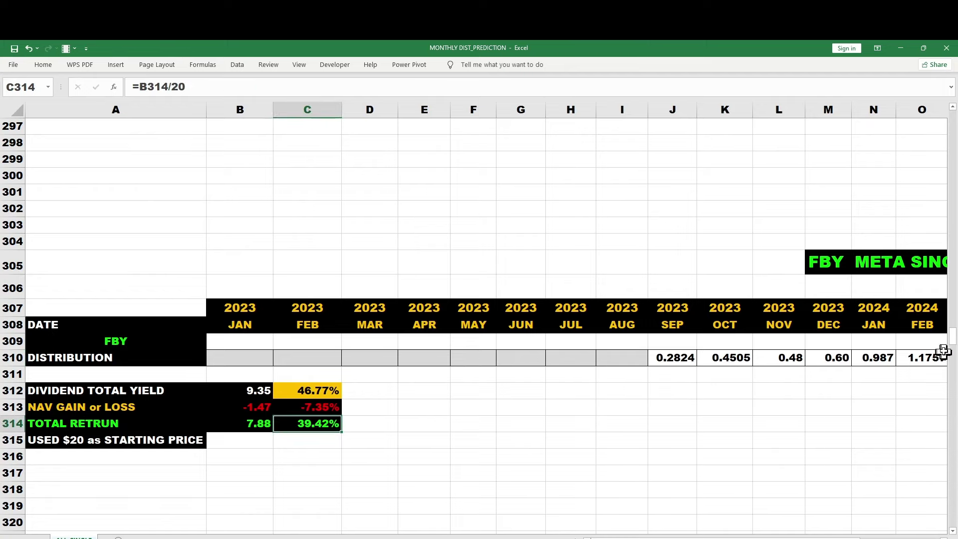
Review AMZY's monthly distributions, including August 2024 in U335, along with its yield and return summary.
drag(953, 337, 951, 362)
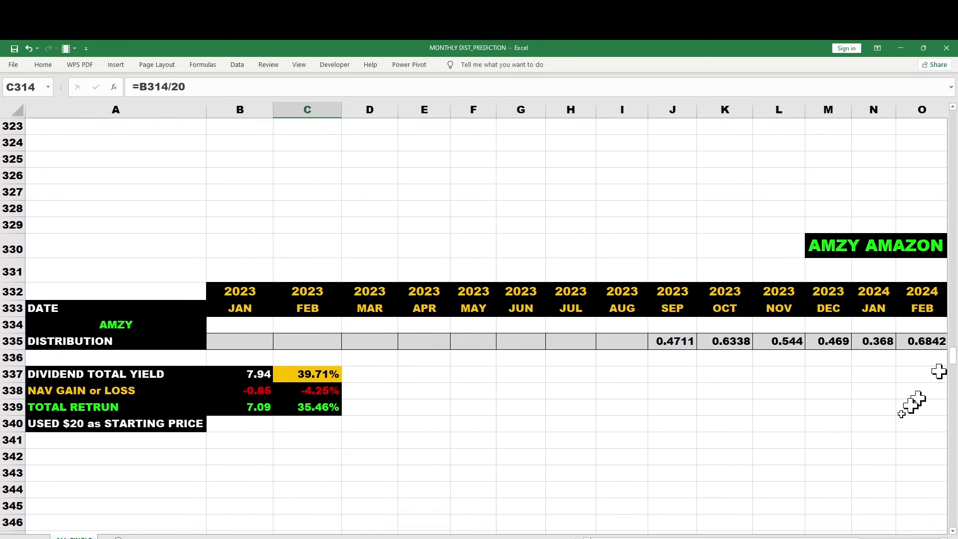
drag(788, 536, 800, 536)
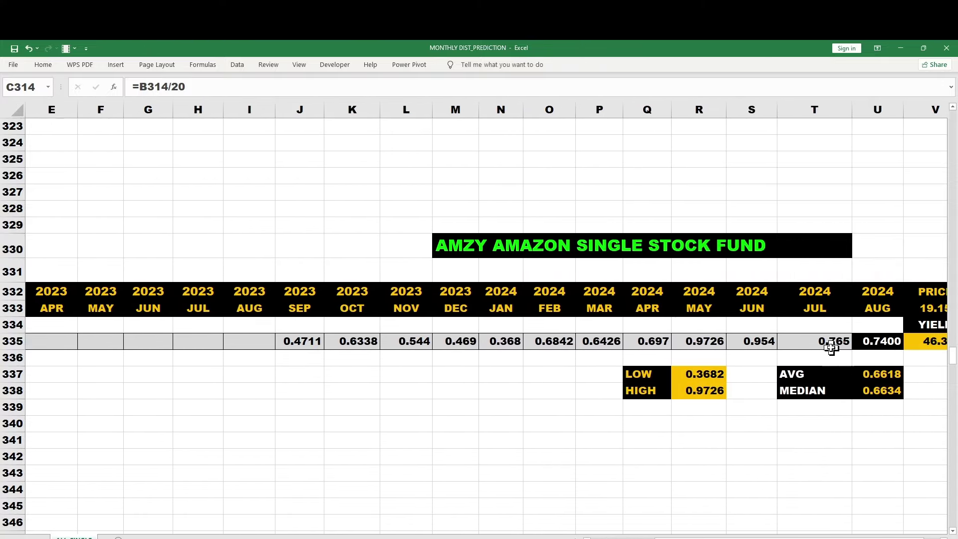
click(873, 345)
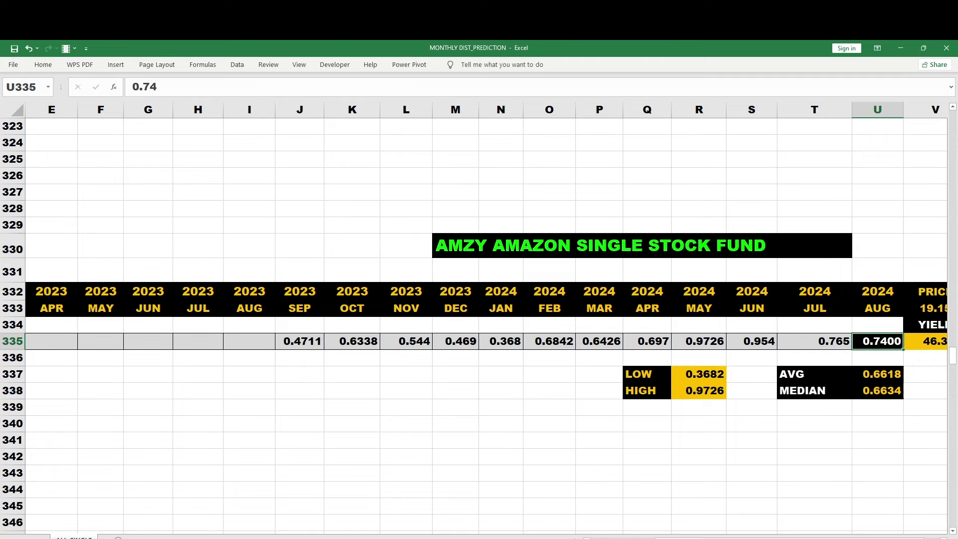
scroll(486, 318, right, 1)
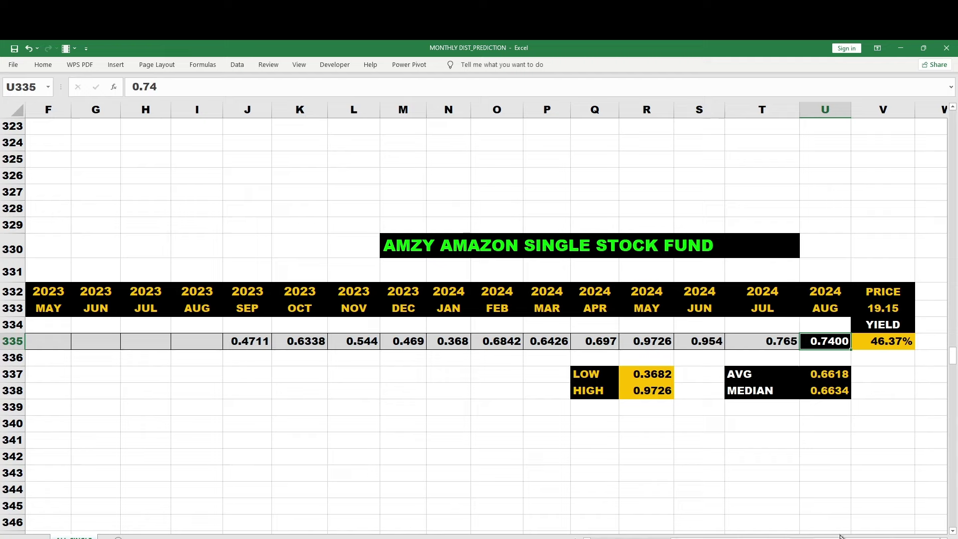
scroll(478, 320, left, 3)
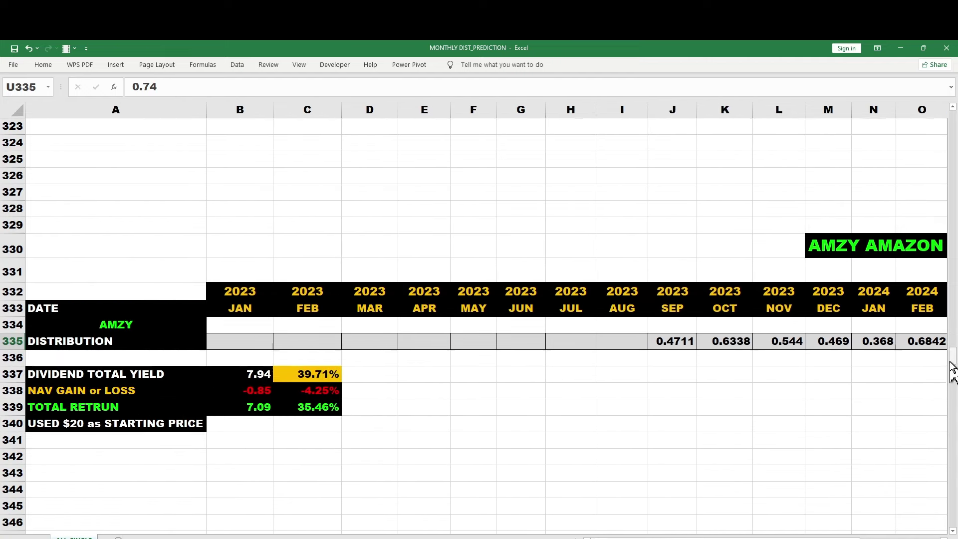
Recheck AMZY's price in V333, its dividend total yield formula in C337 and its NAV change formula in C338.
mouse_move(953, 369)
mouse_down()
mouse_move(953, 356)
mouse_move(952, 381)
mouse_up()
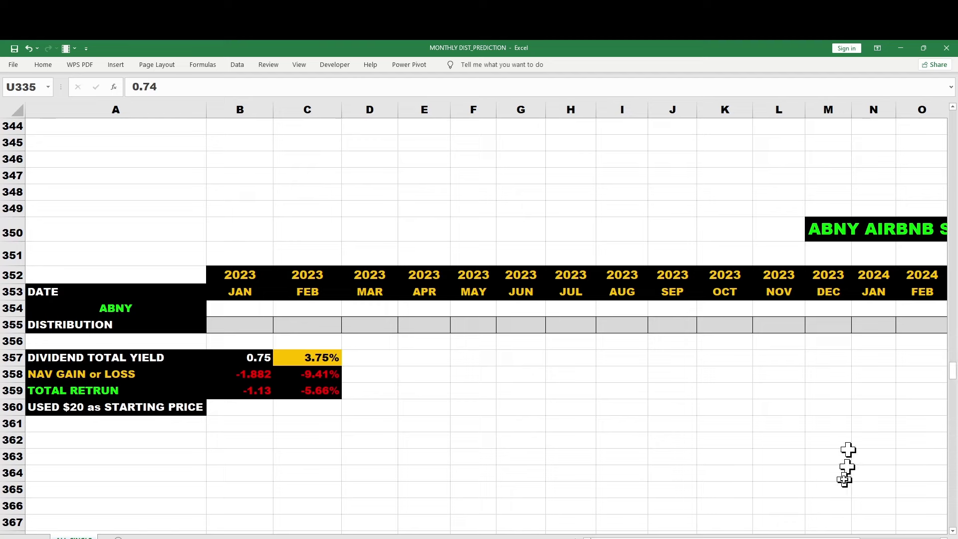
drag(826, 537, 833, 536)
scroll(953, 372, up, 5)
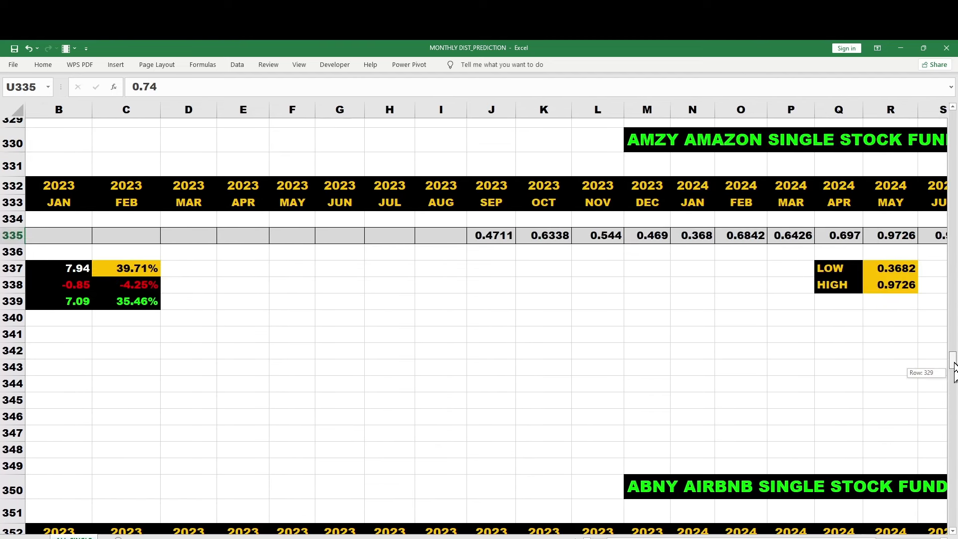
drag(855, 537, 875, 537)
click(878, 531)
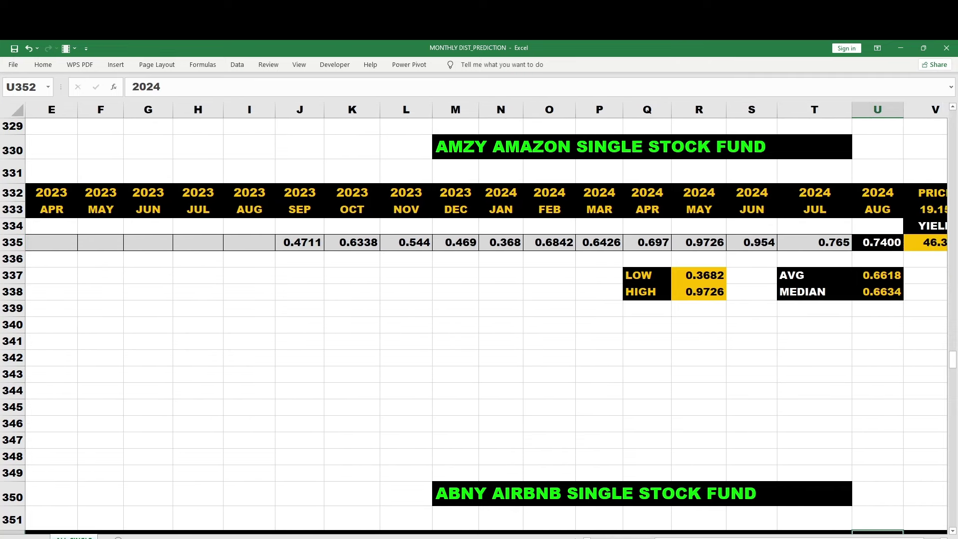
click(929, 210)
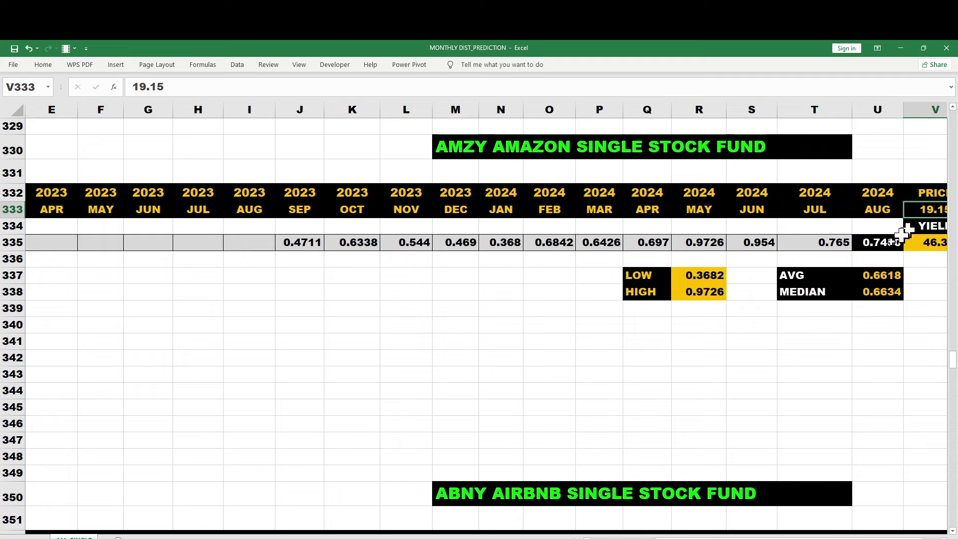
drag(781, 535, 763, 535)
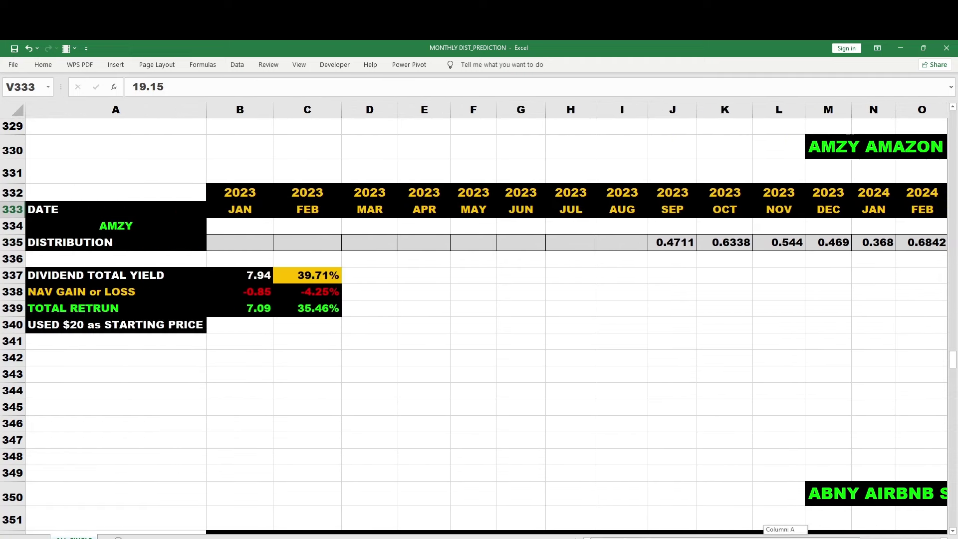
click(334, 276)
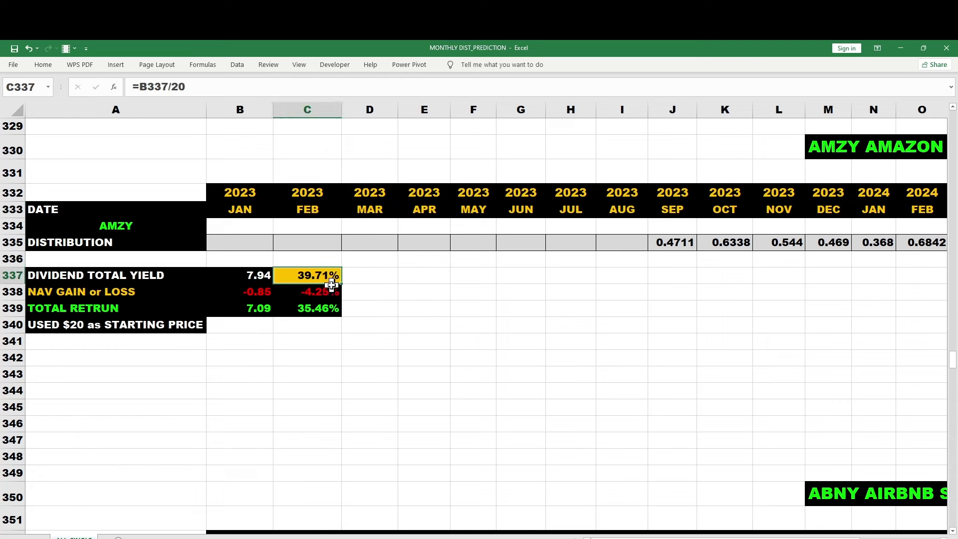
click(331, 296)
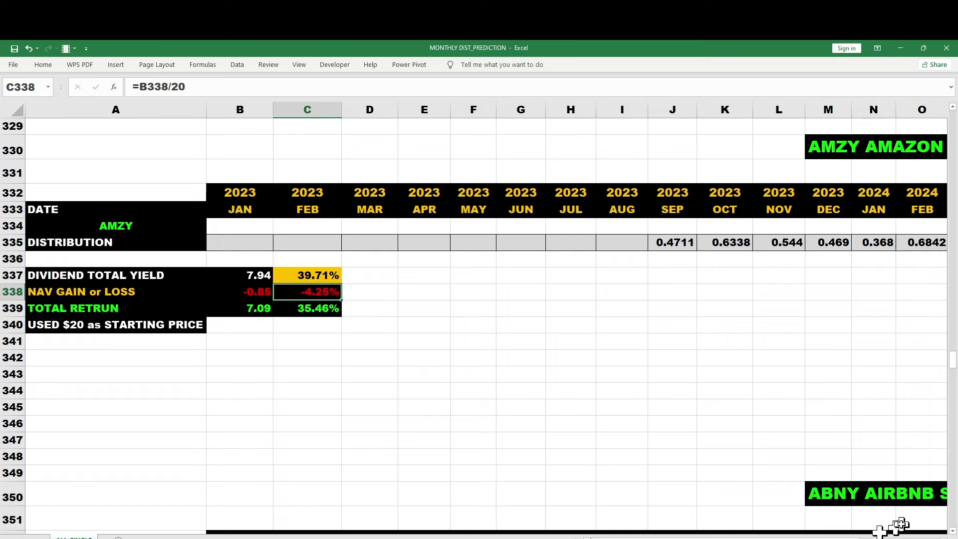
Review ABNY's August 2024 distribution, price and yield, and inspect its total return percentage in C359.
drag(953, 362, 942, 389)
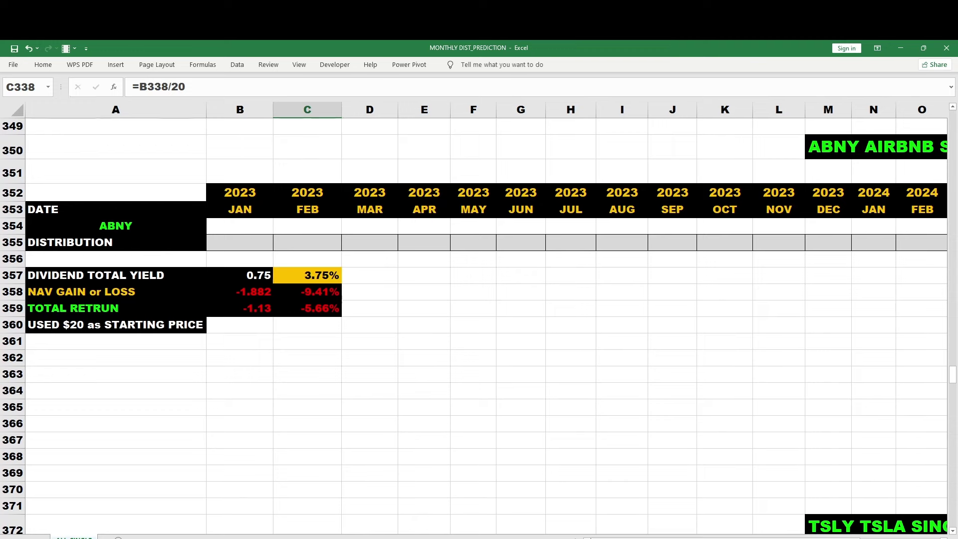
drag(748, 537, 833, 537)
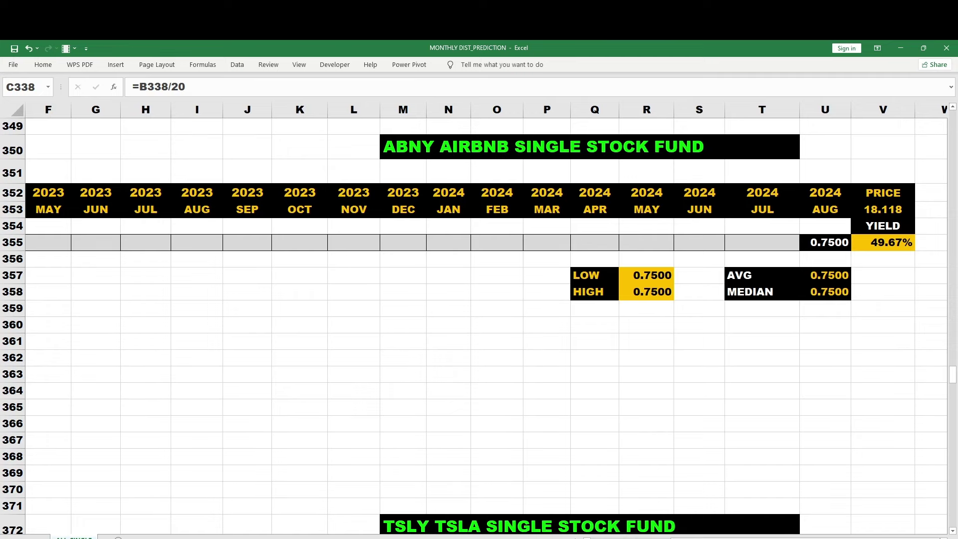
drag(808, 538, 685, 537)
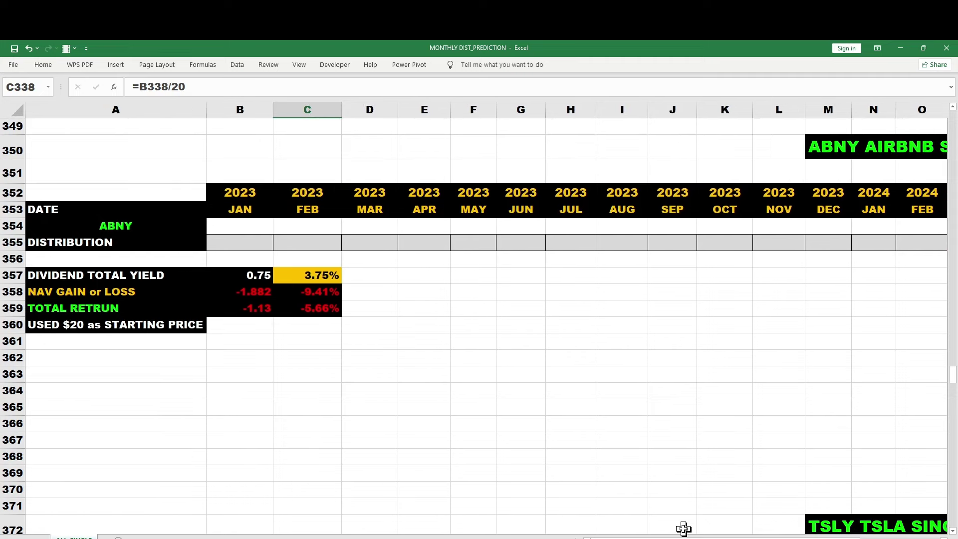
click(320, 311)
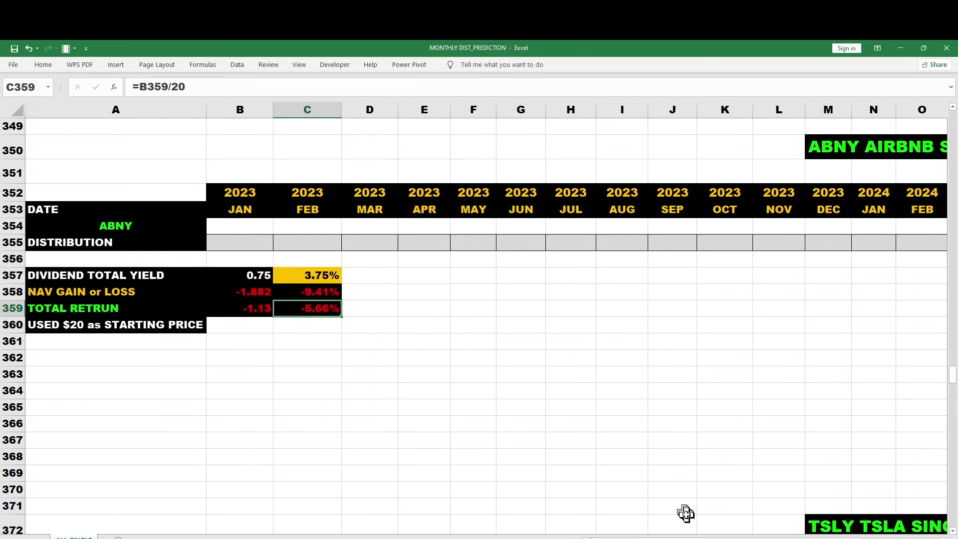
Go to the TSLY section and check its August 2024 distribution in U377, price and yield.
drag(690, 537, 723, 538)
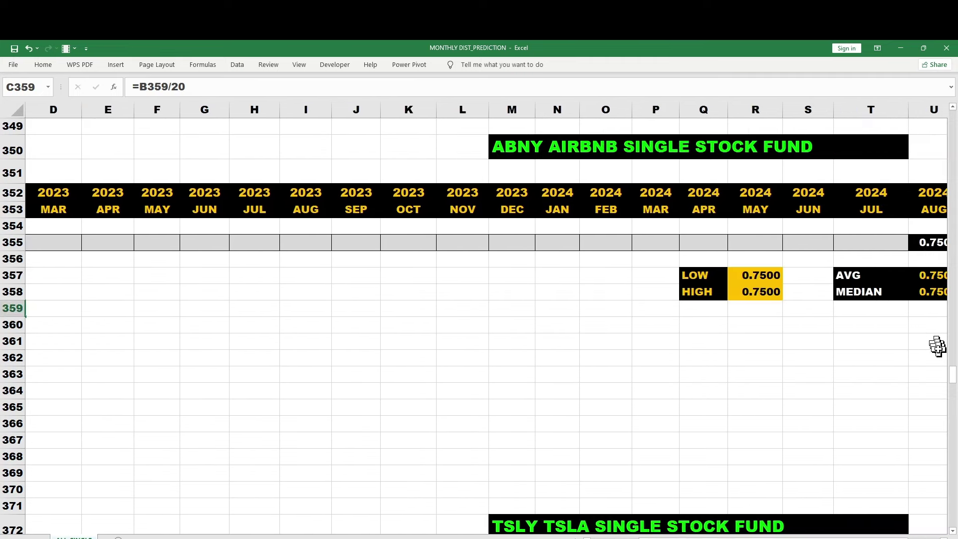
drag(952, 386, 954, 399)
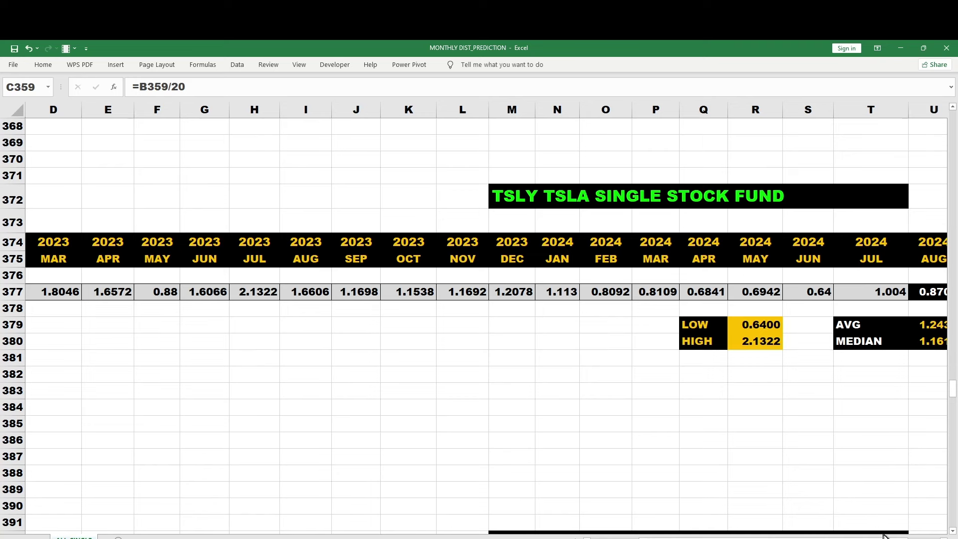
drag(877, 535, 908, 536)
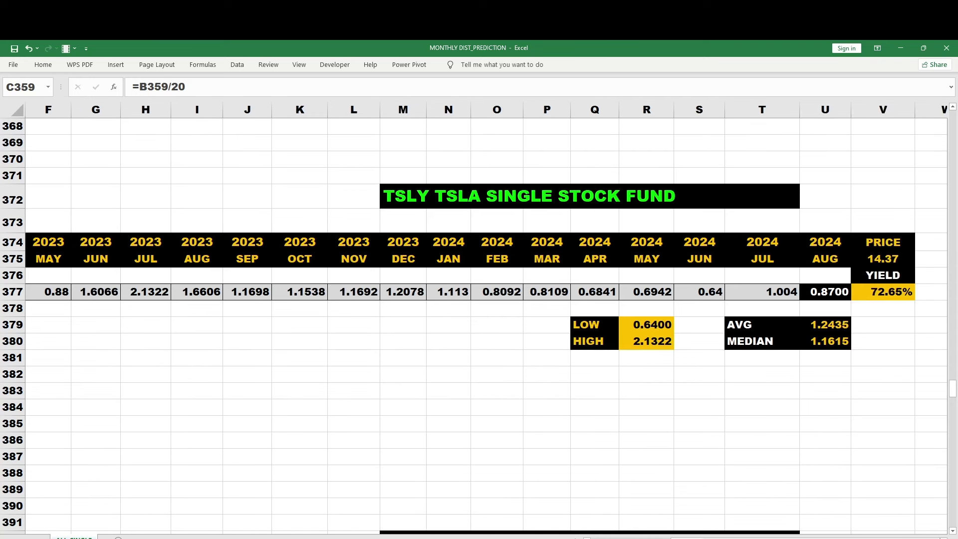
click(832, 297)
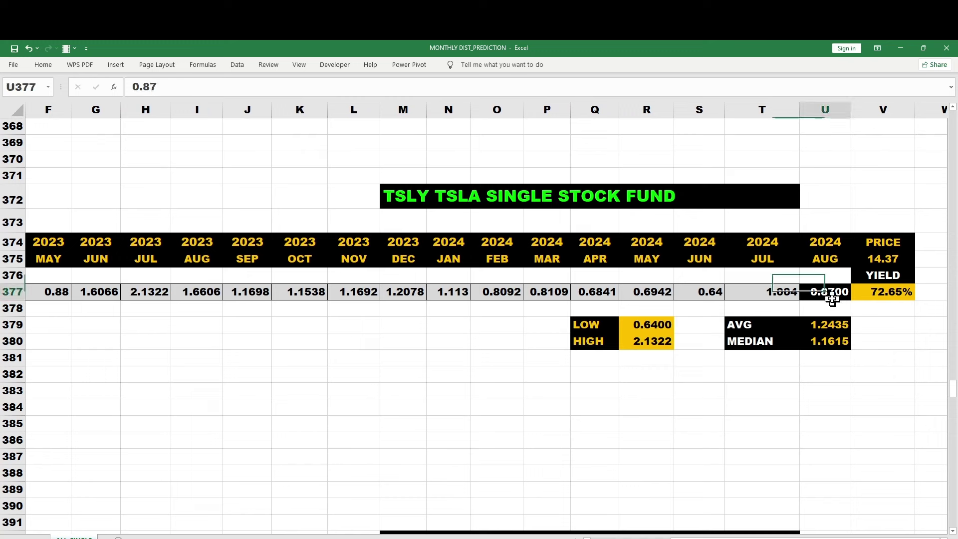
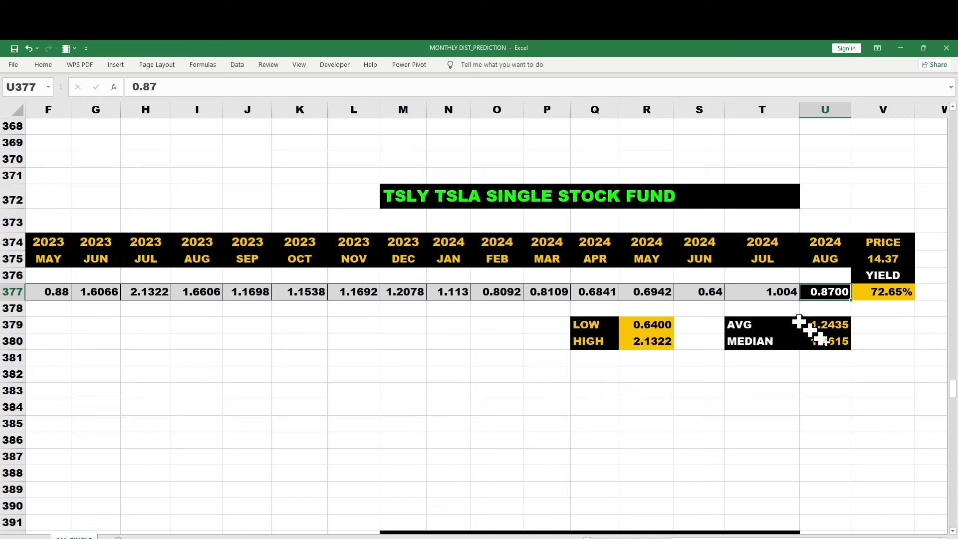
View the return summaries of CRSH and TSLY, and check TSLY's January 2023 distribution in B377.
drag(952, 394, 951, 404)
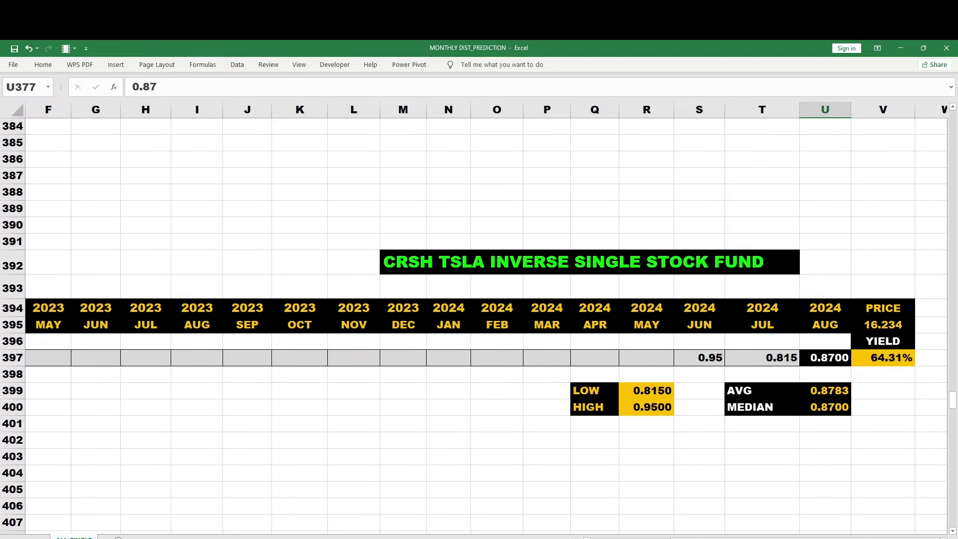
scroll(486, 319, left, 3)
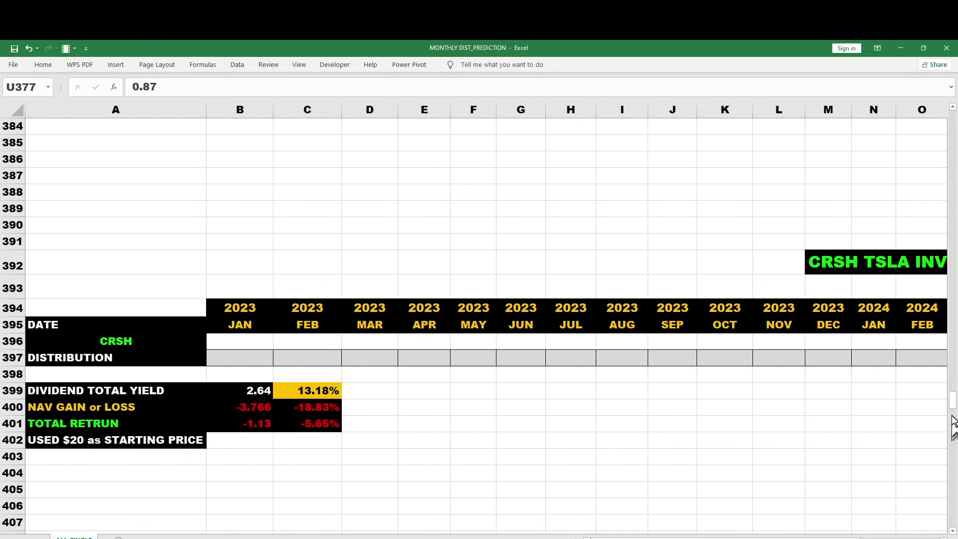
drag(951, 405, 953, 401)
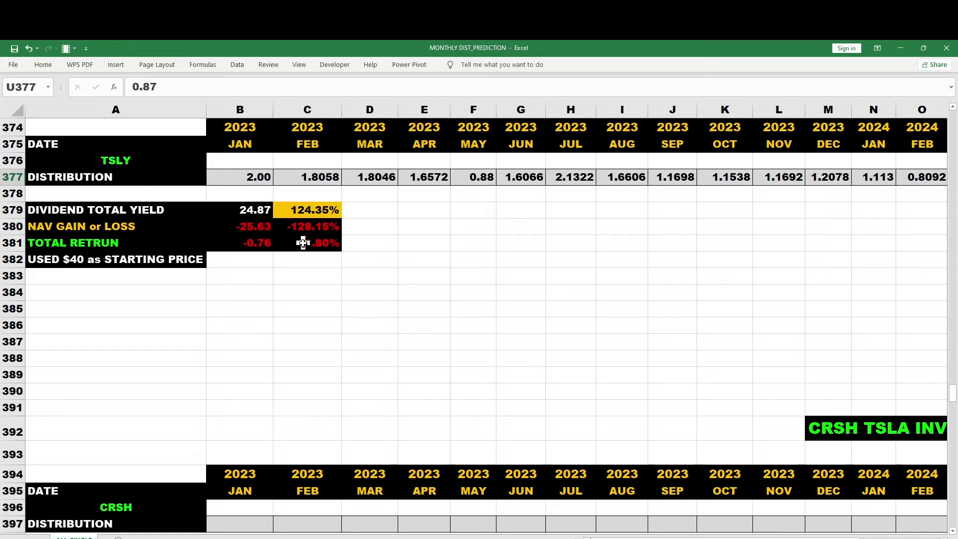
mouse_move(699, 537)
mouse_down()
mouse_move(711, 537)
mouse_move(697, 538)
mouse_up()
click(257, 180)
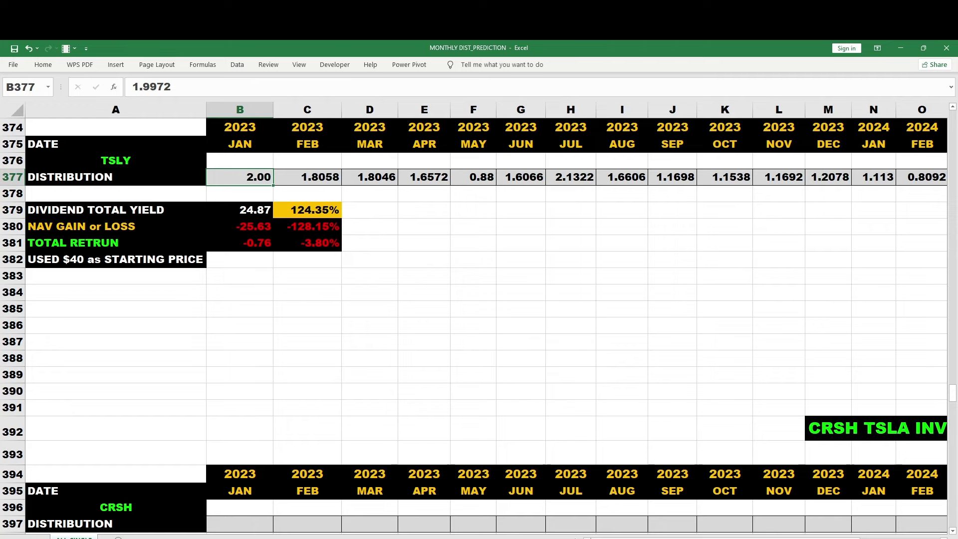
Review CRSH's June to August 2024 distributions, price, yield, and low, high, average and median figures.
scroll(758, 529, right, 1)
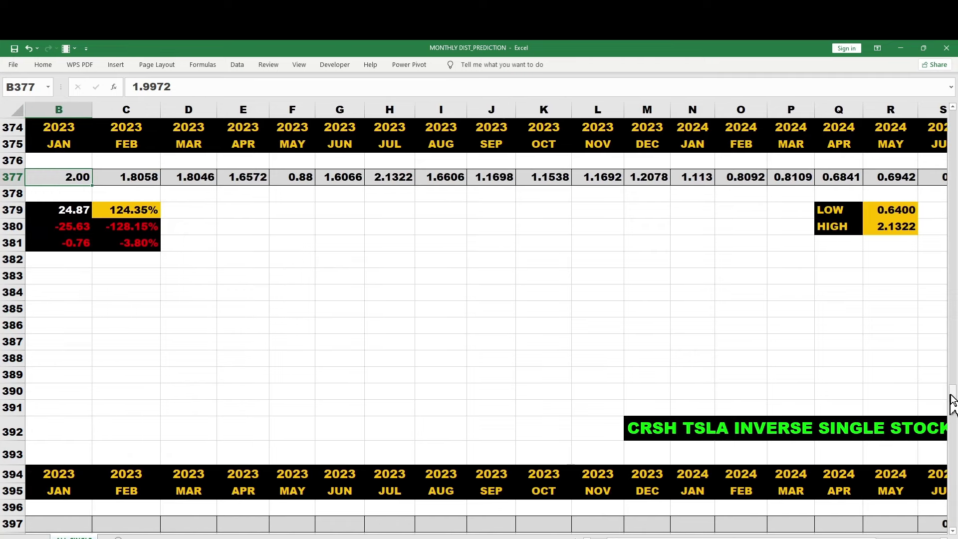
drag(954, 402, 954, 408)
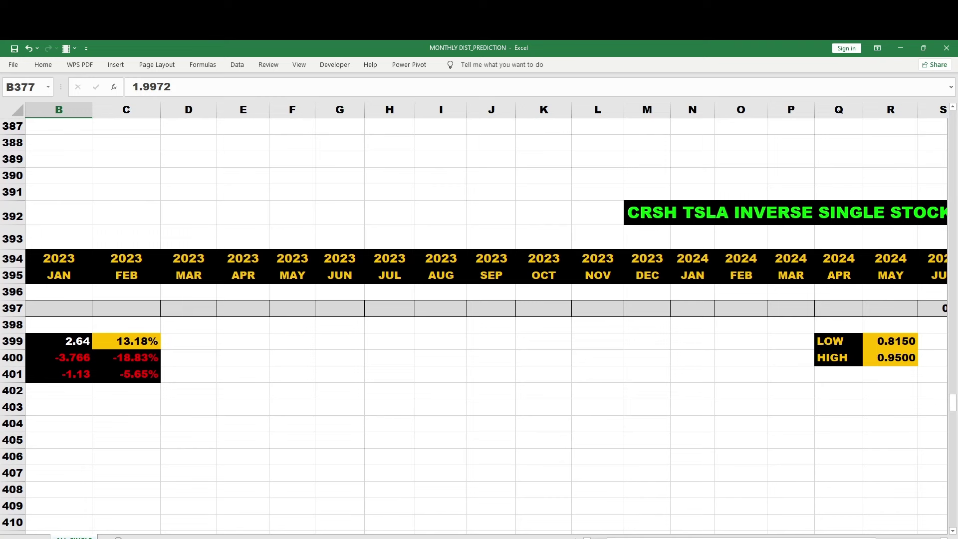
drag(743, 537, 808, 537)
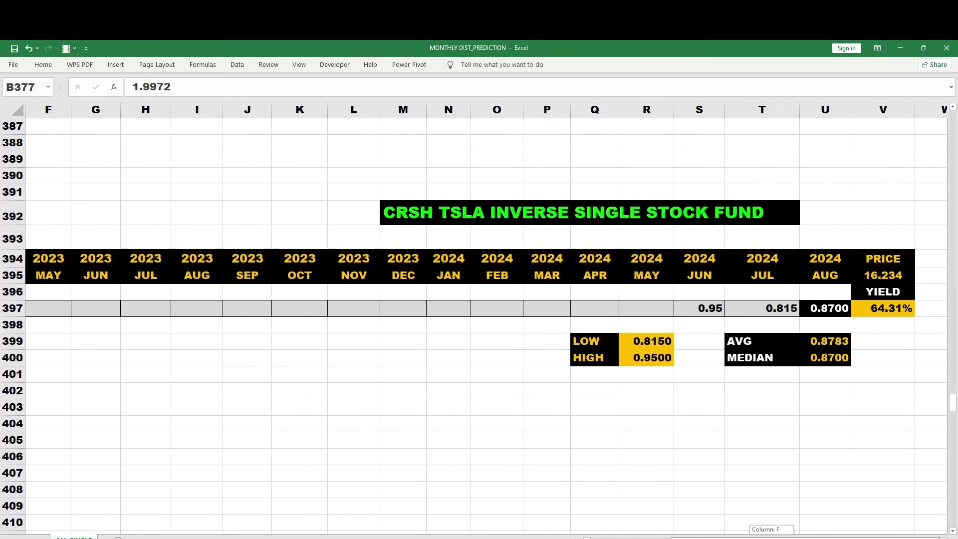
Check CRSH's price in V395 and its August 2024 distribution in U397.
click(877, 276)
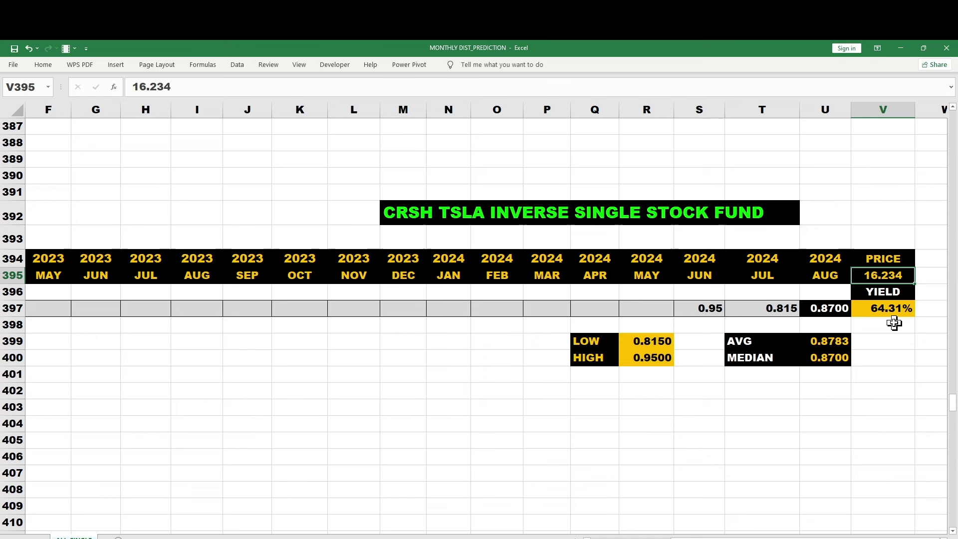
click(829, 308)
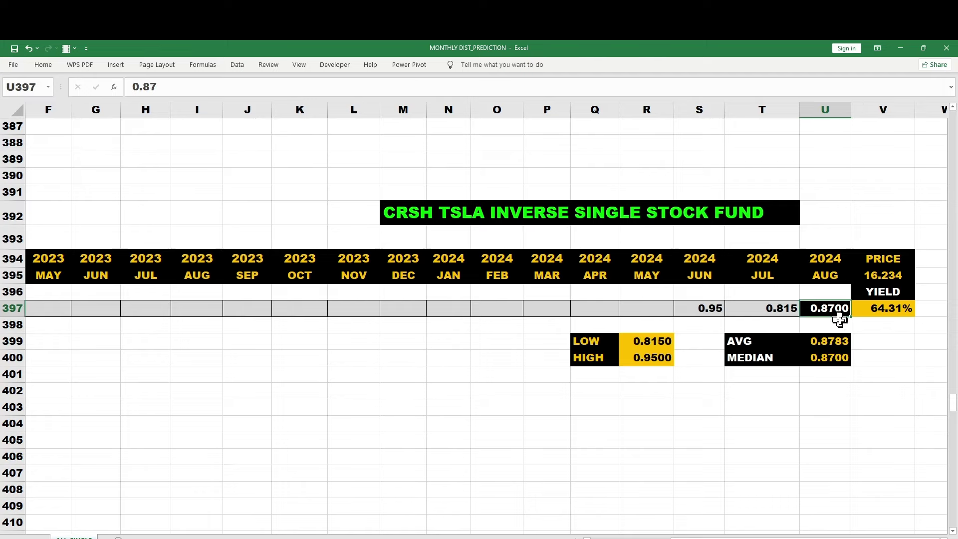
Go to the FIAT section, check its price, August 2024 distribution and yield formula in V422, and view its return summary.
mouse_move(952, 410)
mouse_down()
mouse_move(953, 390)
mouse_move(953, 422)
mouse_up()
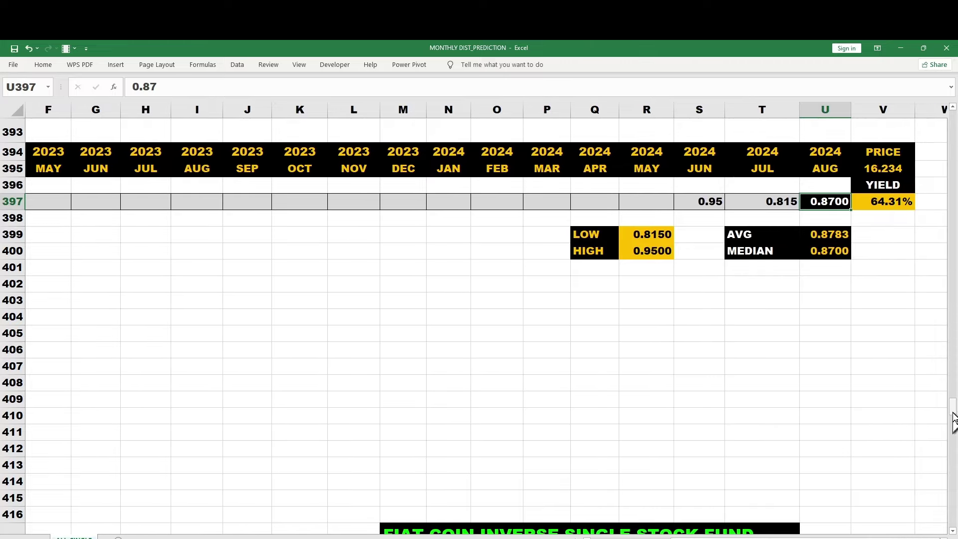
drag(953, 418, 953, 428)
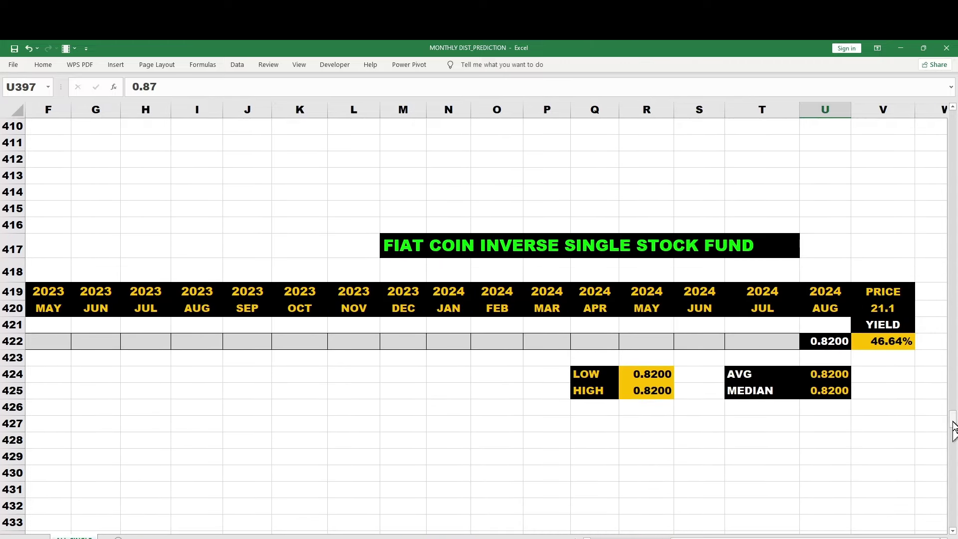
click(880, 308)
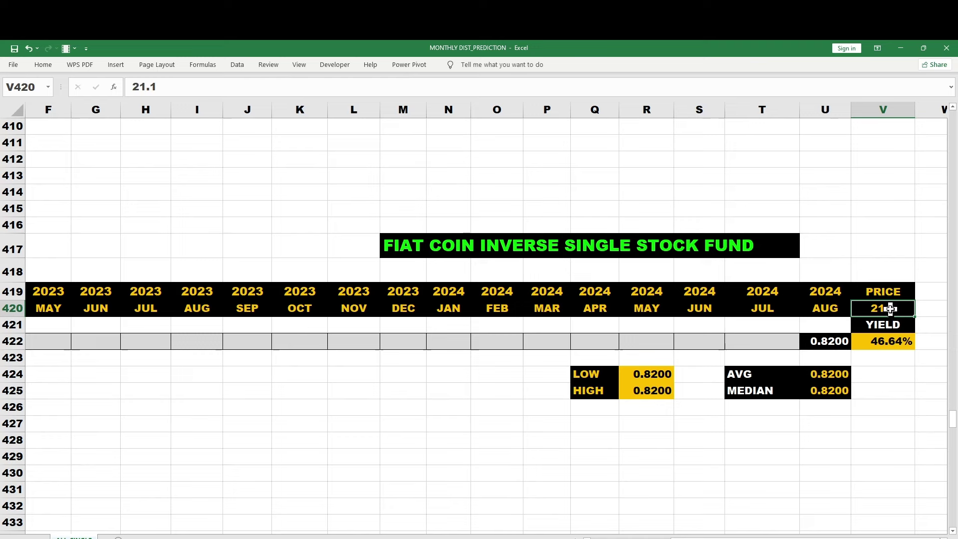
click(840, 344)
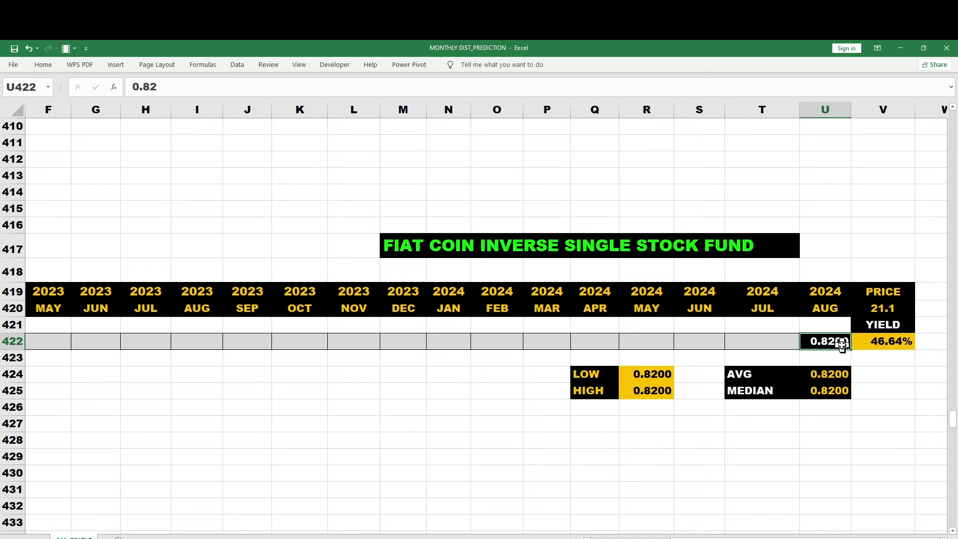
click(881, 342)
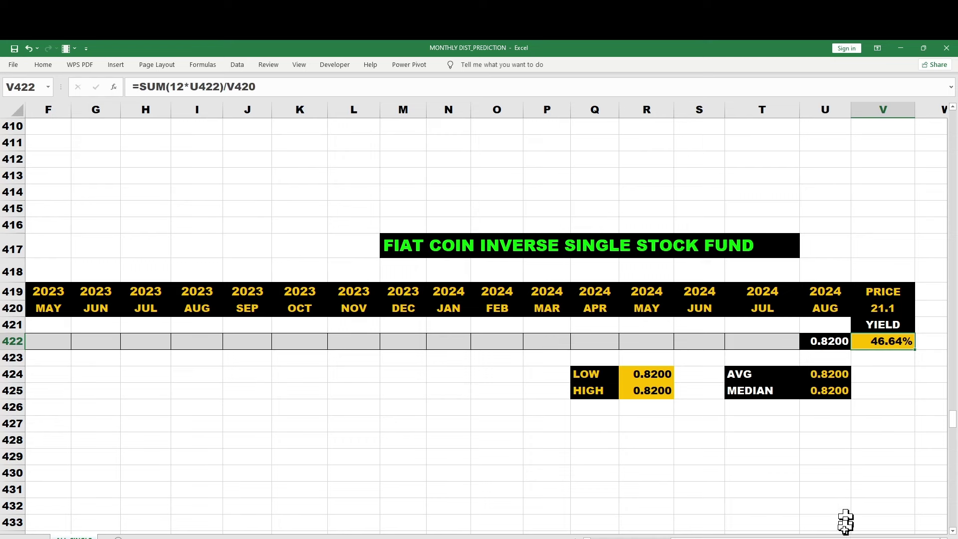
drag(823, 538, 742, 537)
click(370, 420)
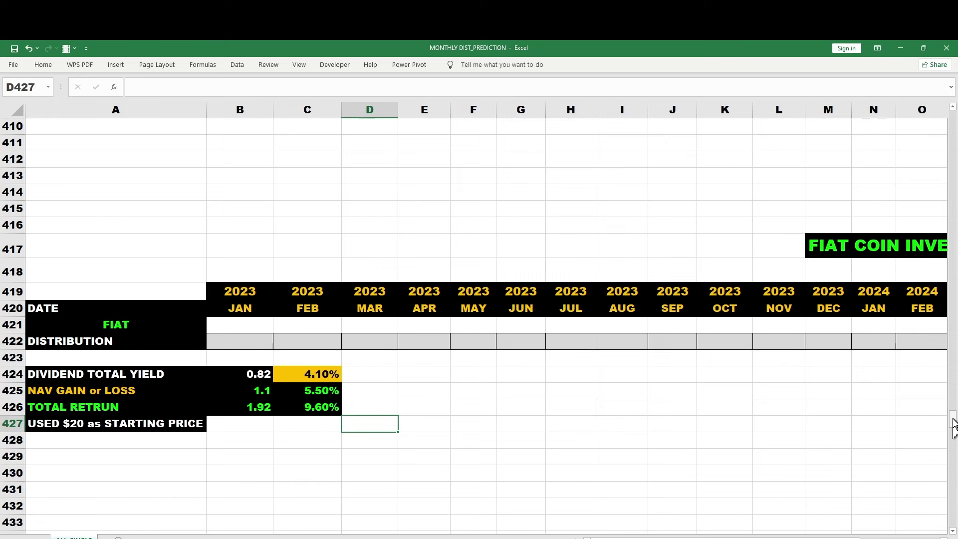
Go to the SQY section and review its monthly distributions, price and yield, and its return summary.
drag(952, 425, 952, 428)
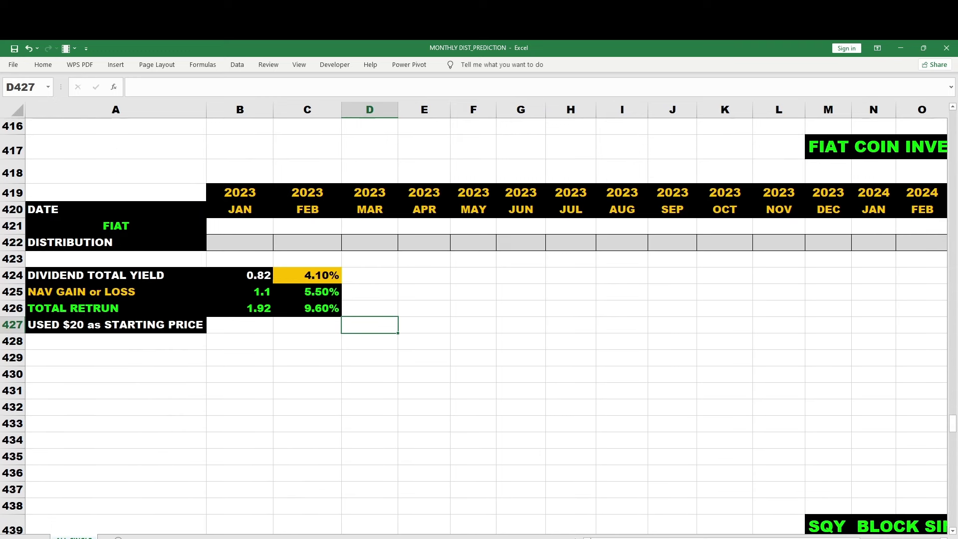
drag(773, 538, 785, 538)
drag(952, 437, 952, 445)
drag(733, 537, 801, 532)
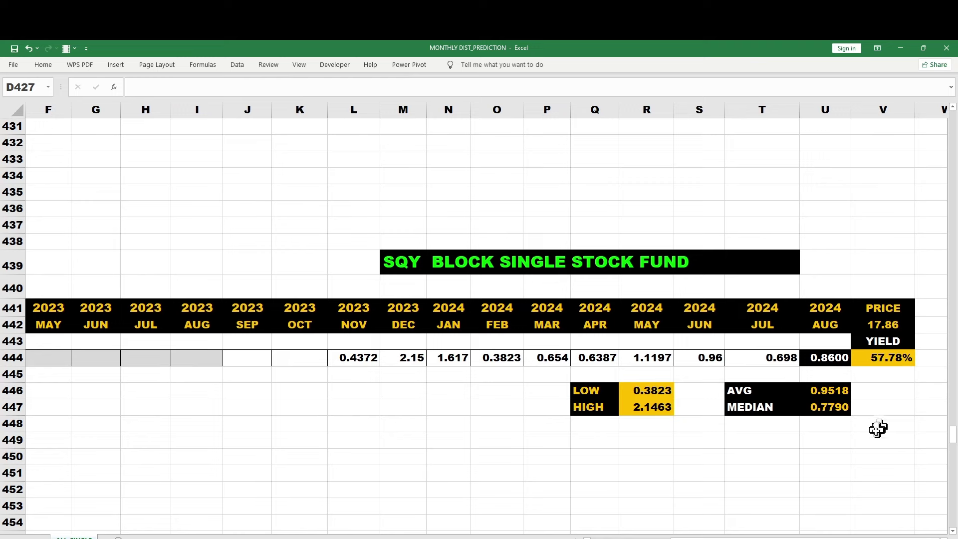
drag(818, 537, 818, 537)
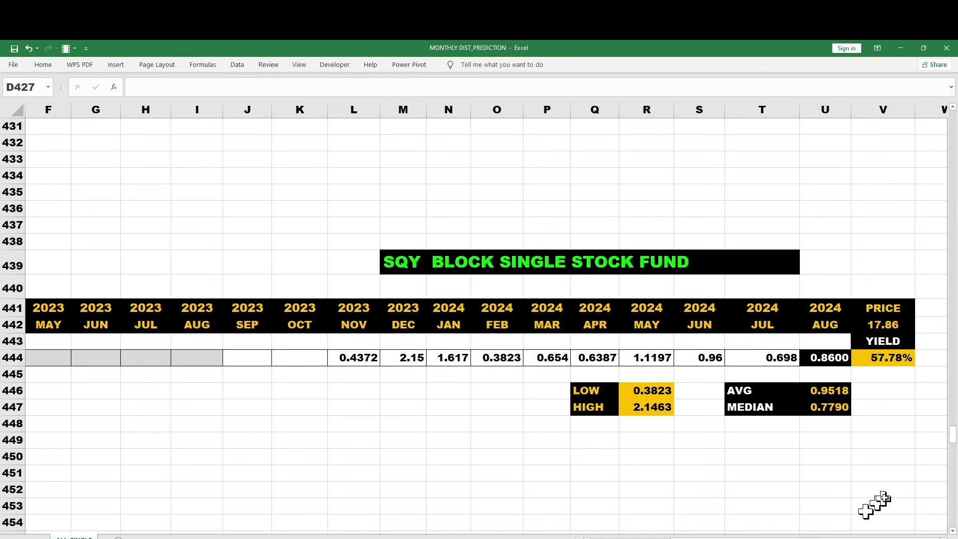
drag(859, 537, 848, 537)
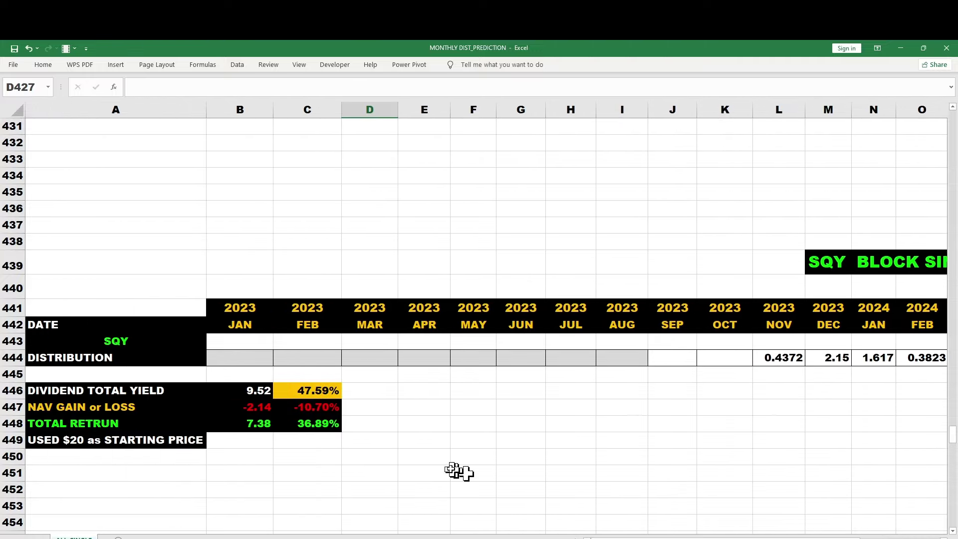
Go to the SNOY section, check its price in V469 and August 2024 distribution in U471, and view its return summary.
drag(952, 443, 954, 469)
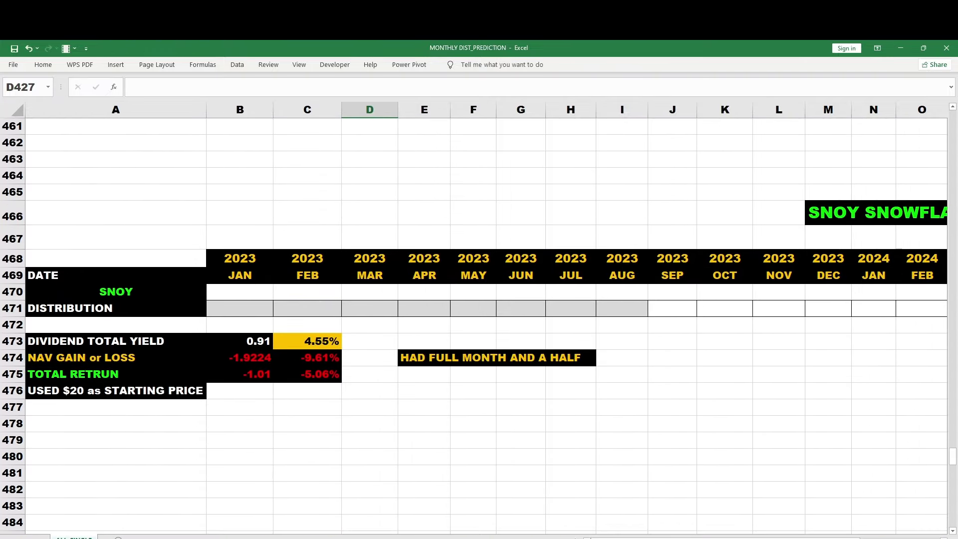
drag(708, 538, 791, 537)
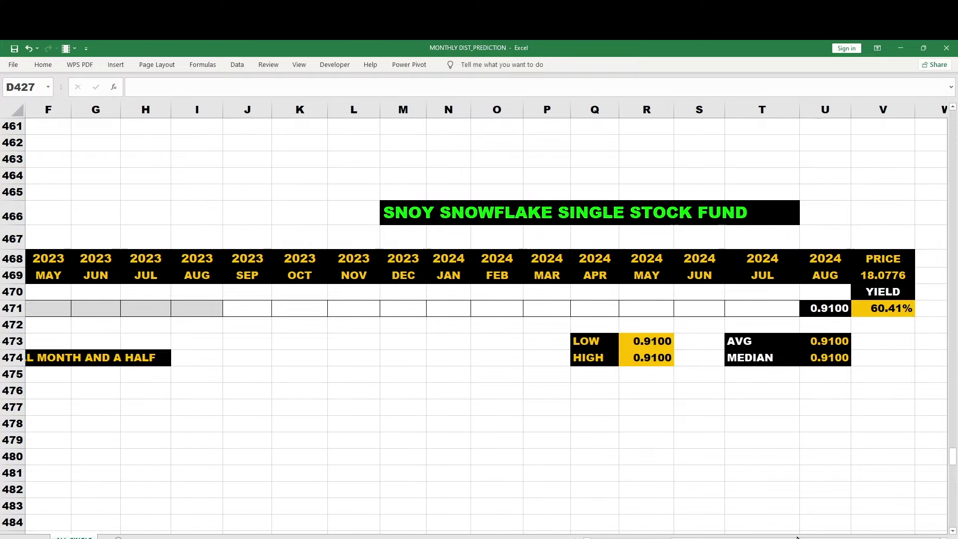
click(882, 277)
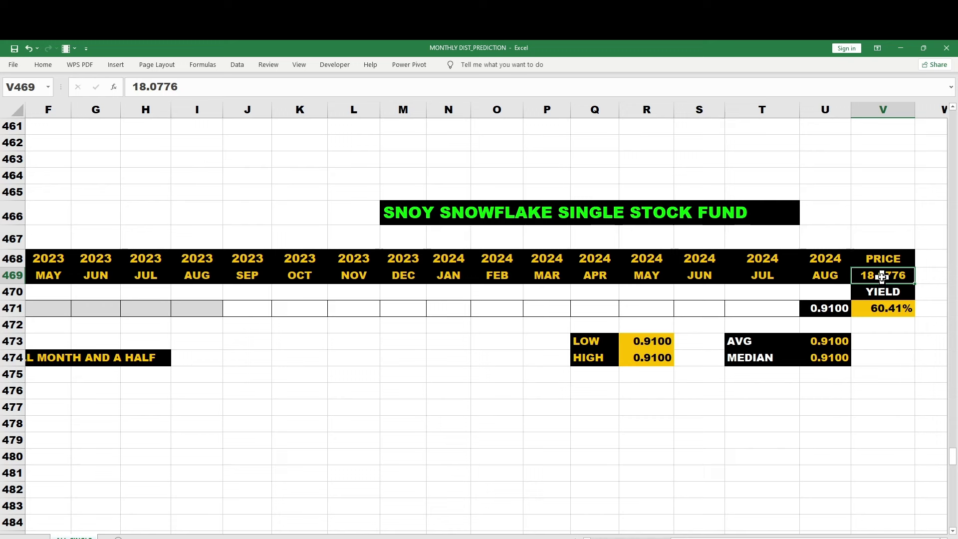
click(829, 307)
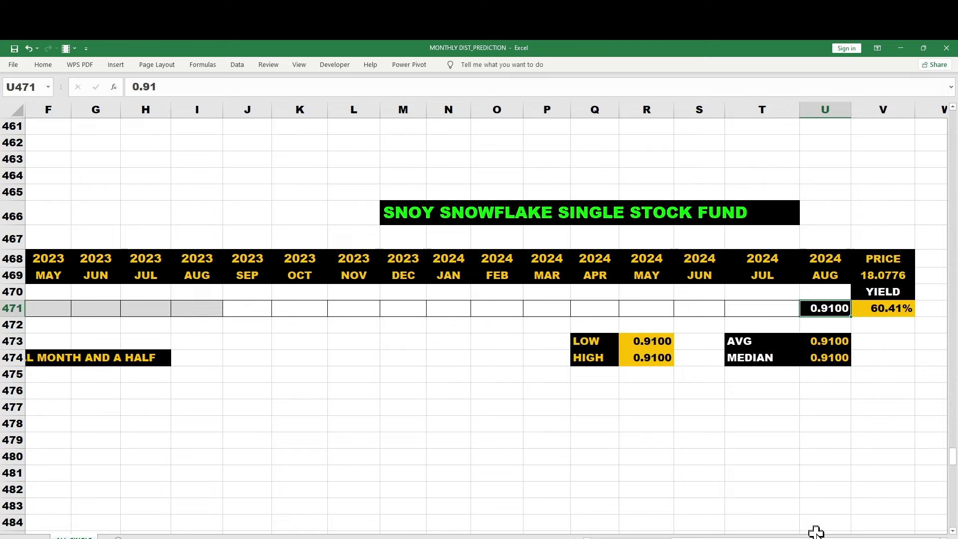
drag(815, 537, 810, 537)
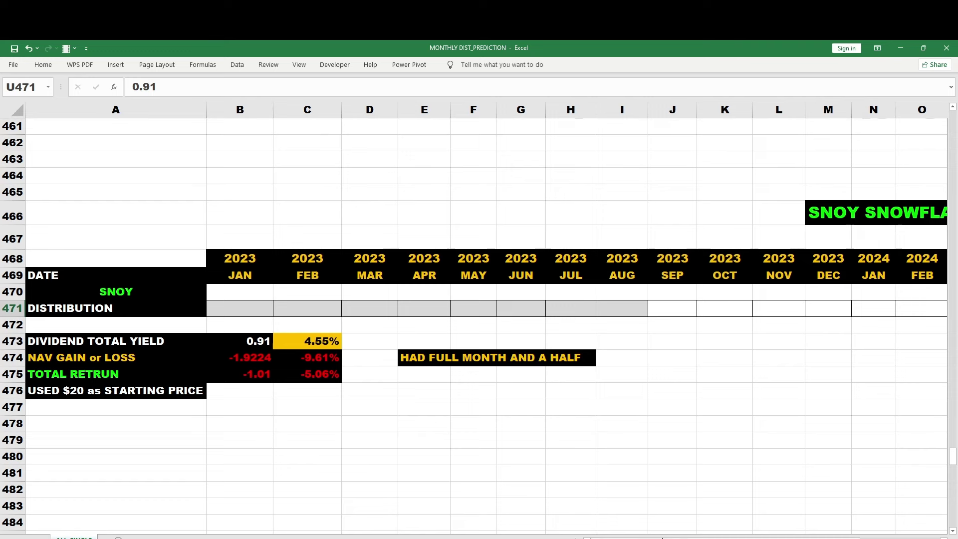
drag(663, 537, 663, 537)
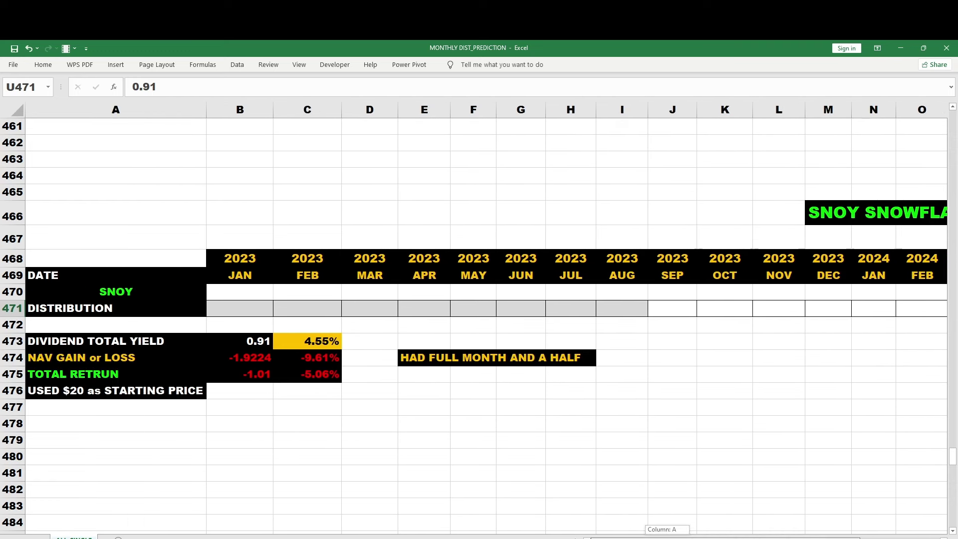
click(587, 405)
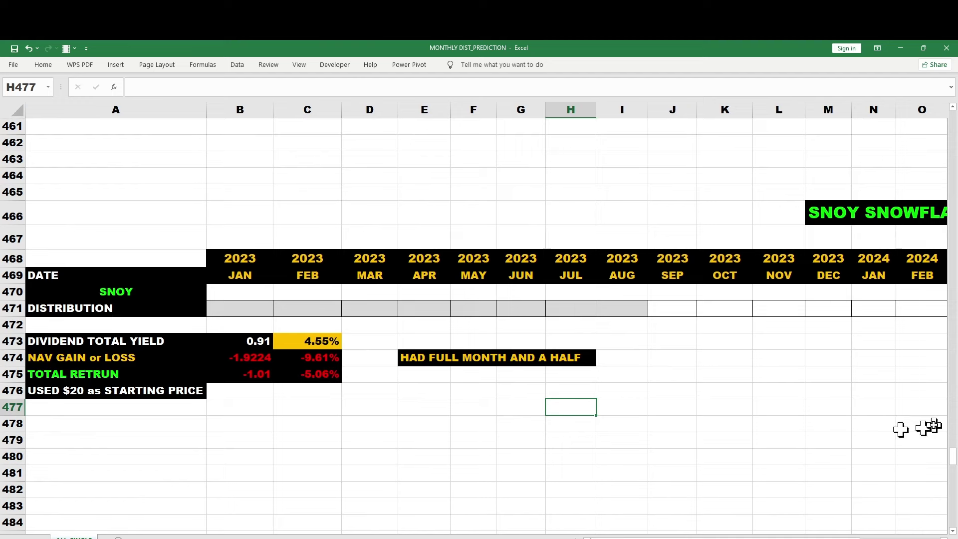
Go to the YBIT section, check its price in V496 and yield, and view its dividend, NAV and total return summary.
drag(953, 456, 954, 481)
drag(838, 534, 854, 535)
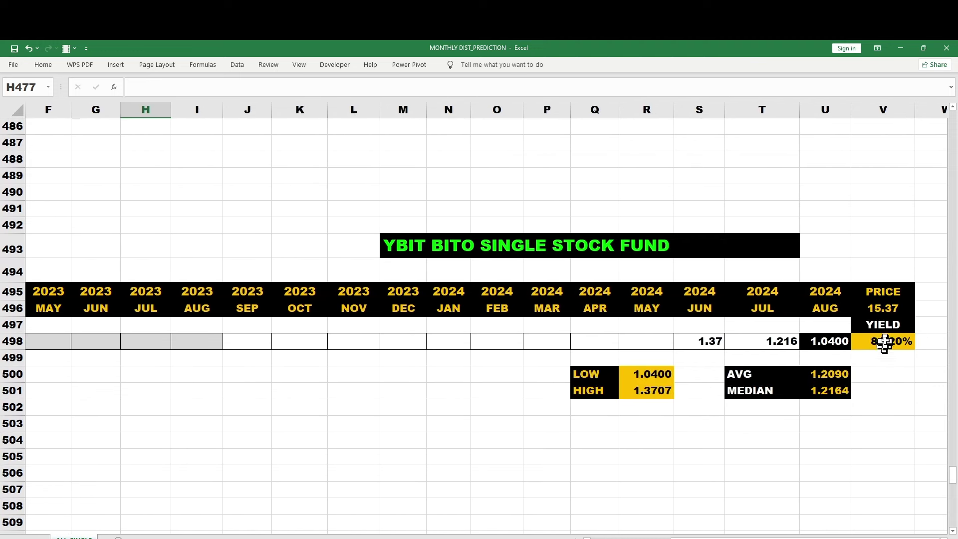
click(886, 313)
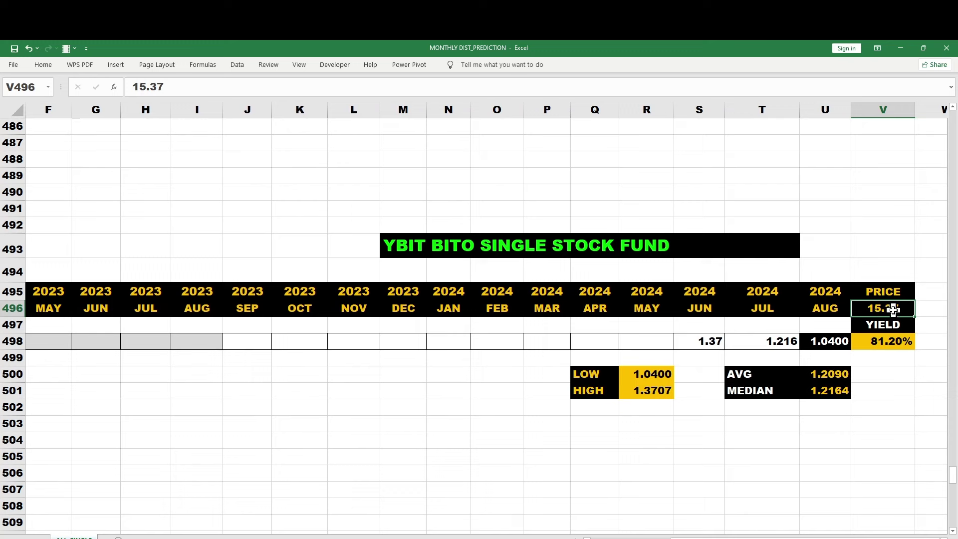
click(893, 390)
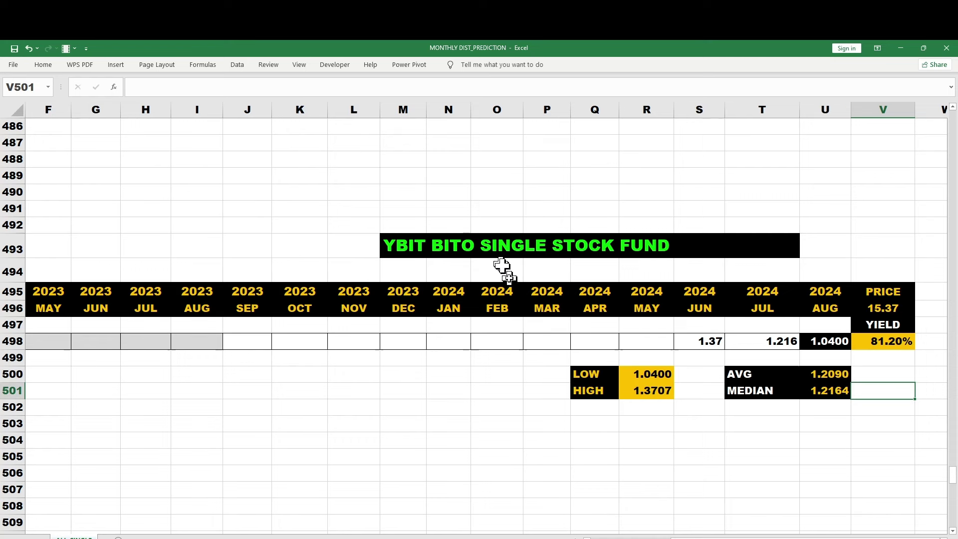
click(503, 387)
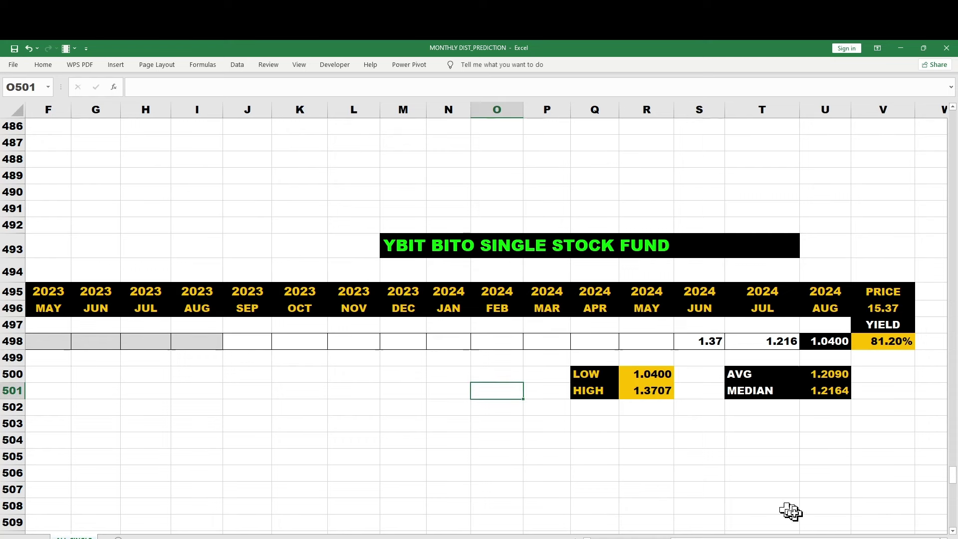
drag(848, 537, 885, 537)
click(830, 538)
drag(830, 538, 748, 538)
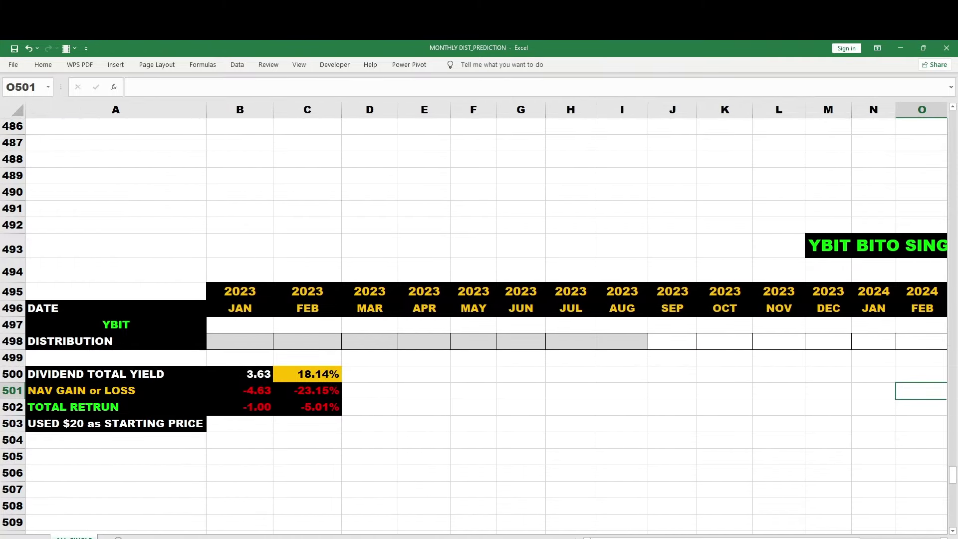
click(823, 458)
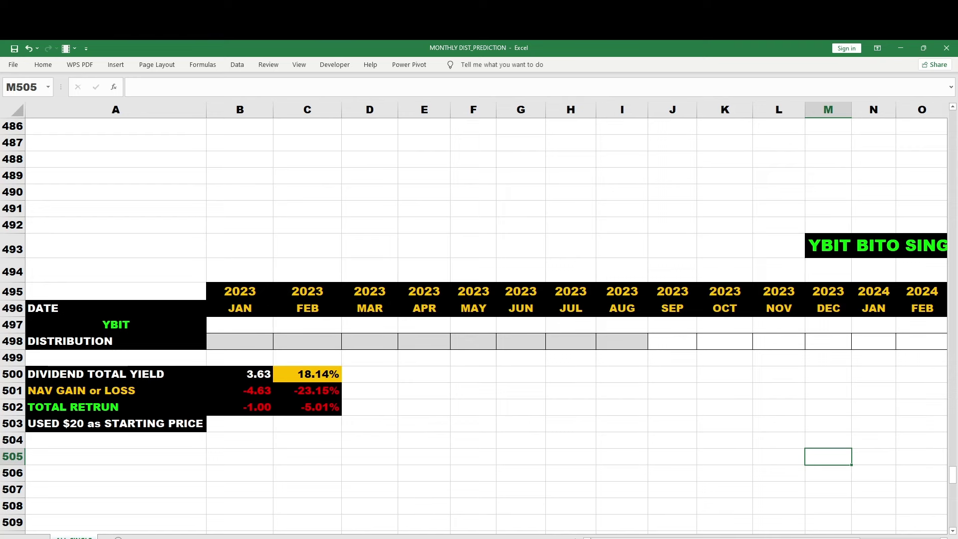
Compare YBIT's June to August 2024 distributions, and inspect its total return percentage formula in C502.
drag(723, 537, 811, 537)
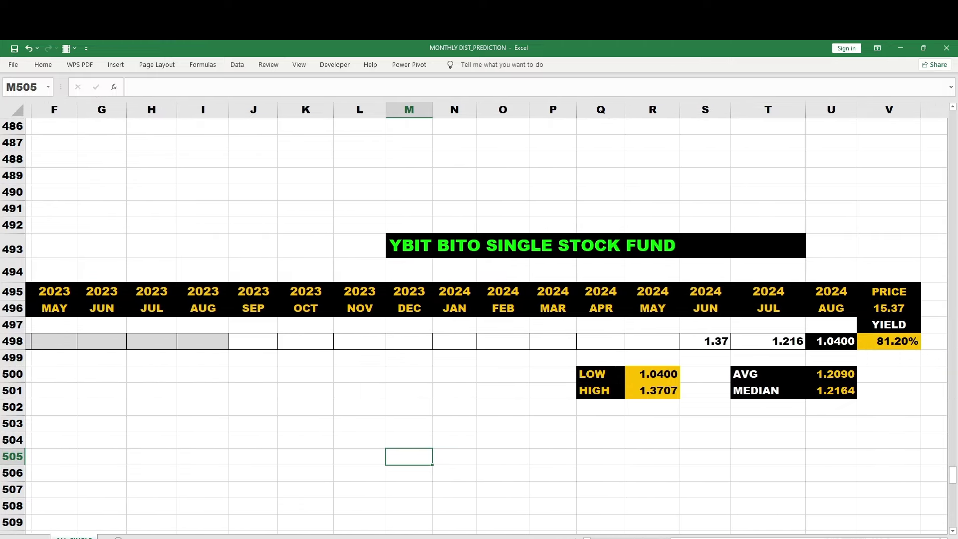
click(712, 338)
click(786, 344)
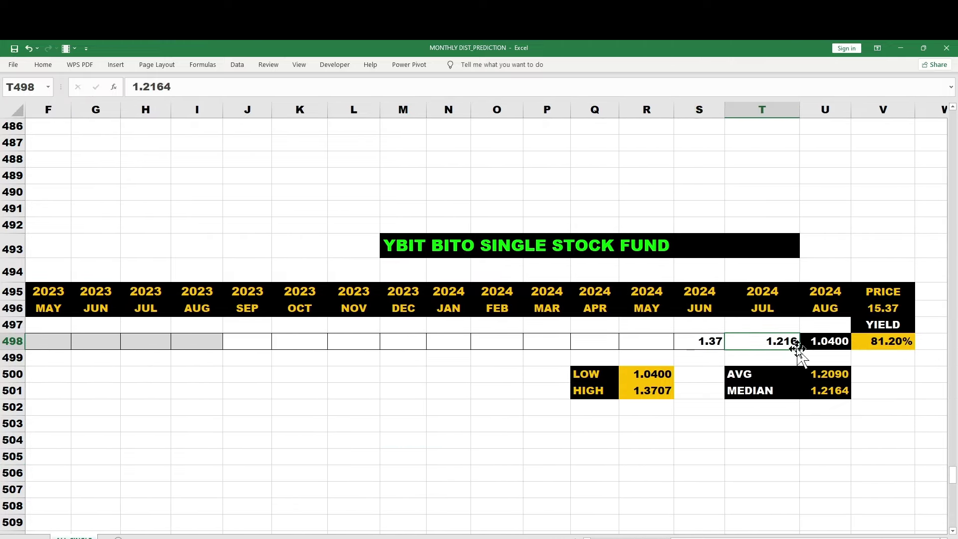
click(839, 343)
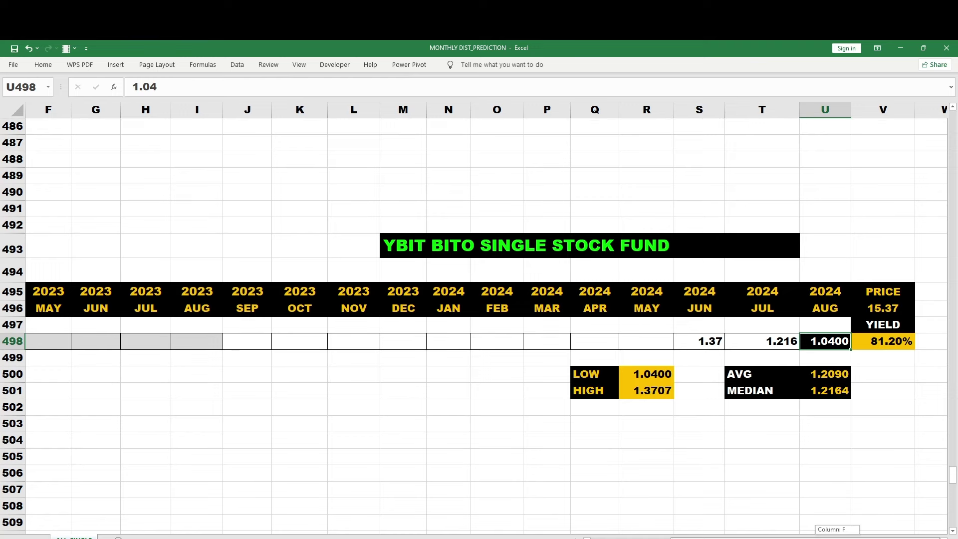
scroll(479, 319, left, 1)
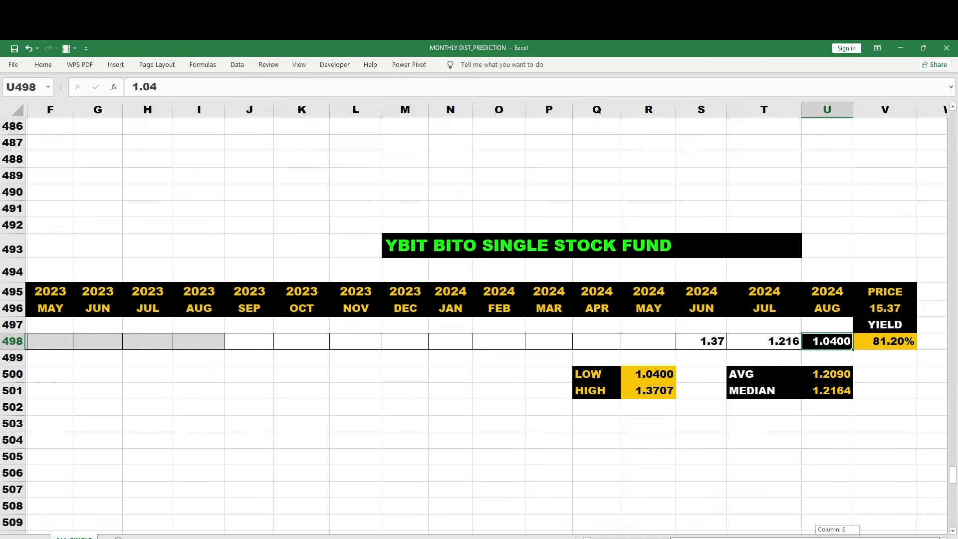
scroll(479, 319, left, 5)
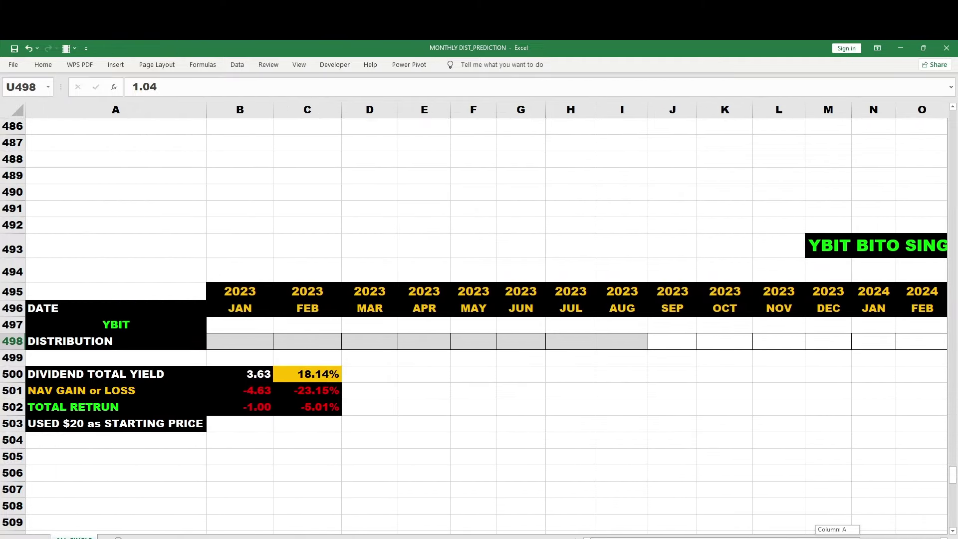
click(317, 409)
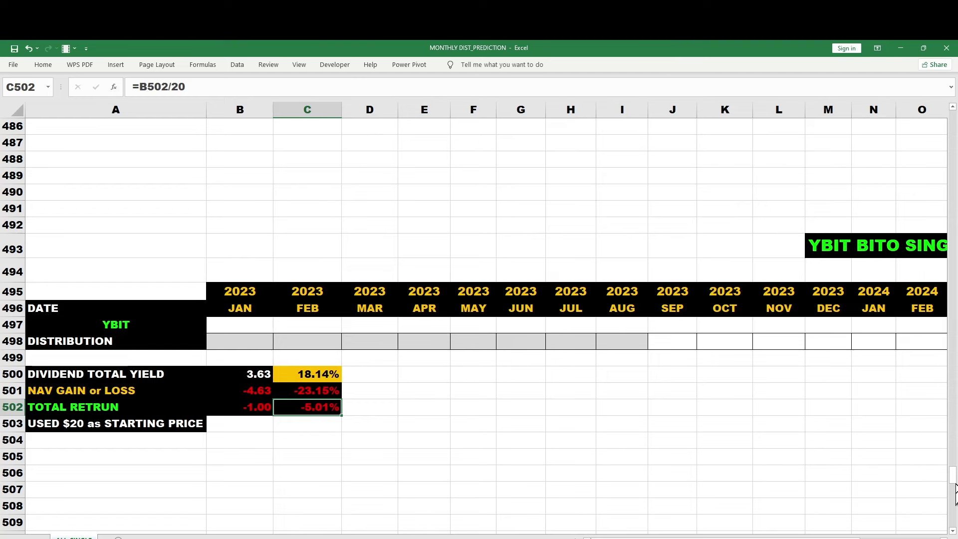
Go to the CONY section and check its August 2024 distribution in U519 and the yield formula in V519.
drag(953, 487, 953, 505)
drag(778, 537, 860, 538)
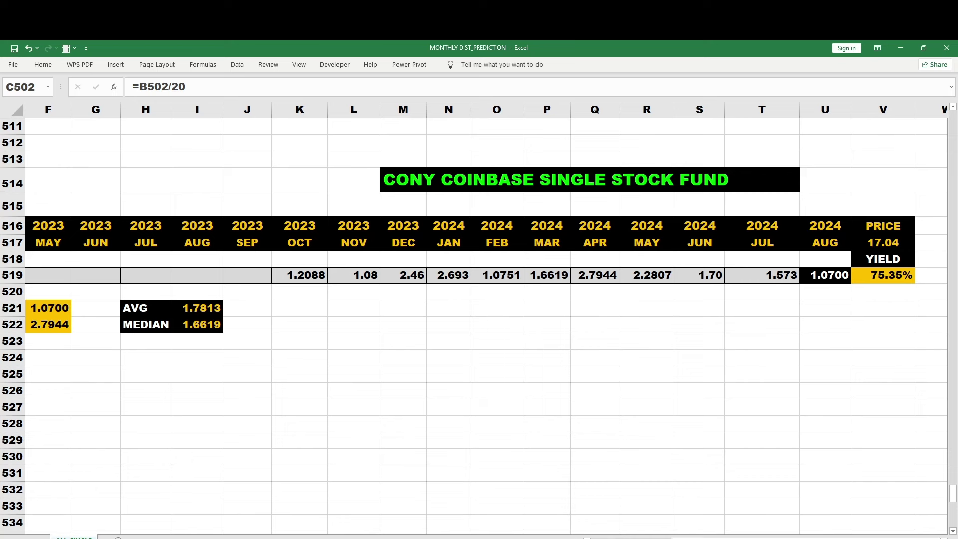
click(832, 273)
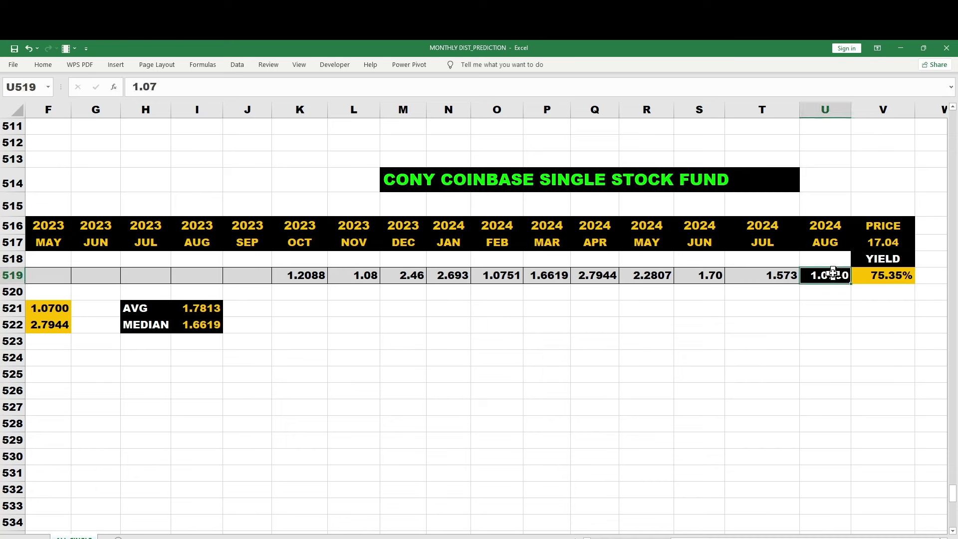
click(882, 278)
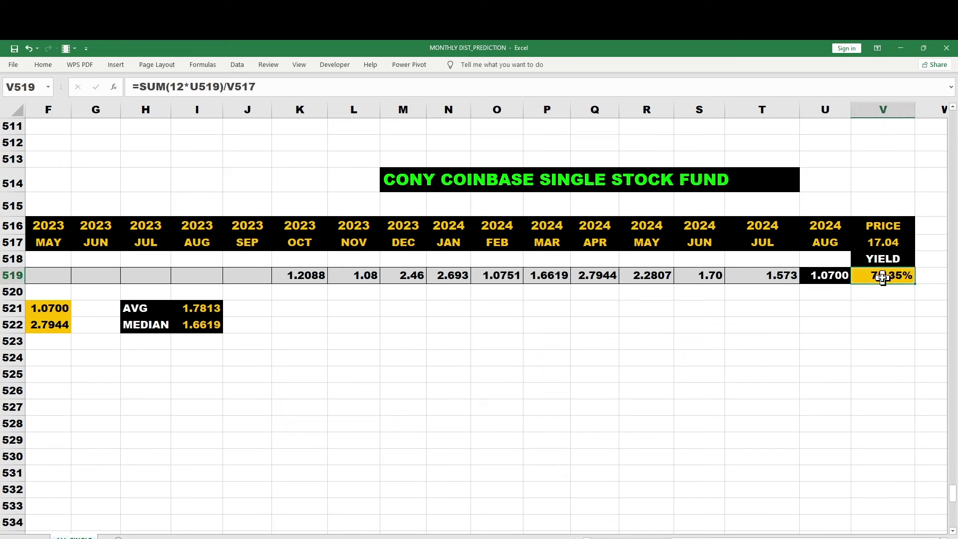
click(832, 274)
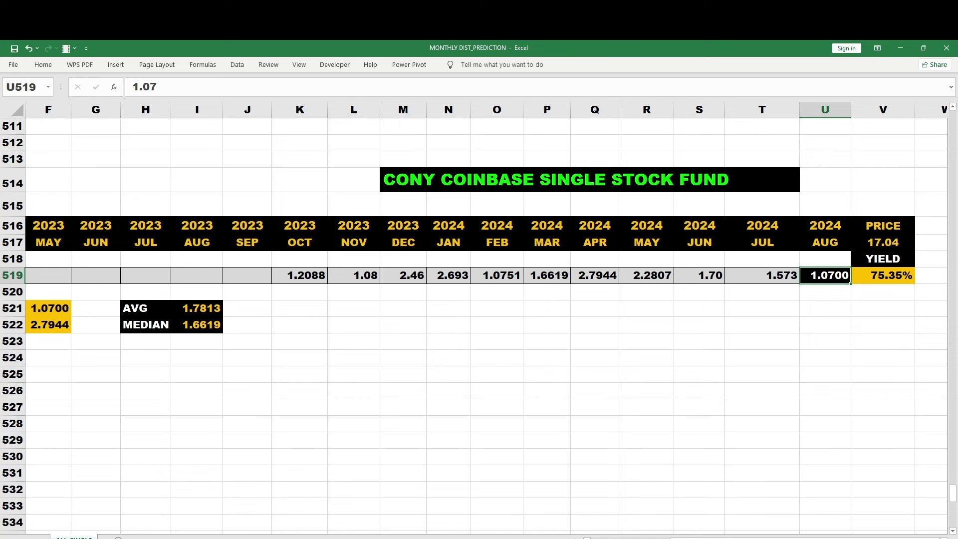
Inspect CONY's total return percentage formula in C523, its August and September 2023 distribution cells, and the dividend total formula in B521.
scroll(486, 320, left, 3)
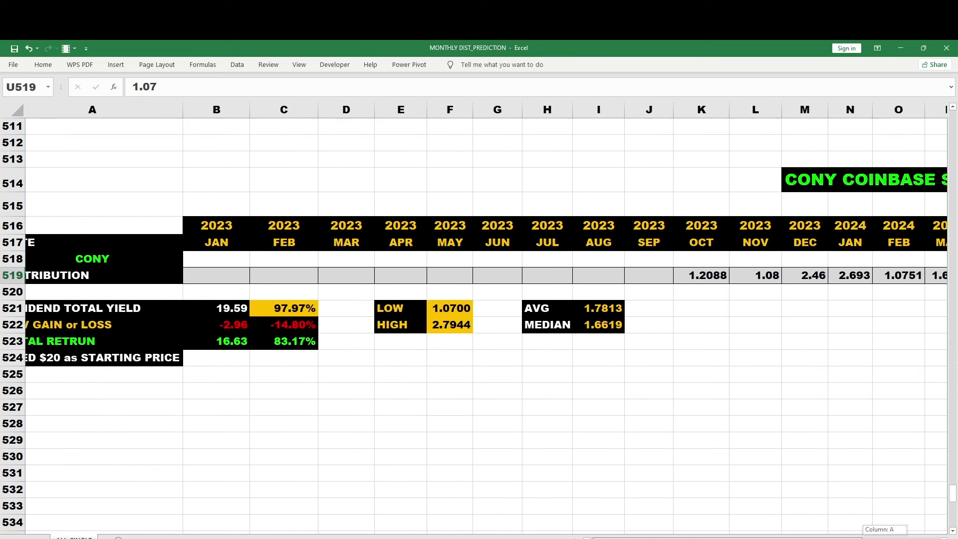
click(332, 341)
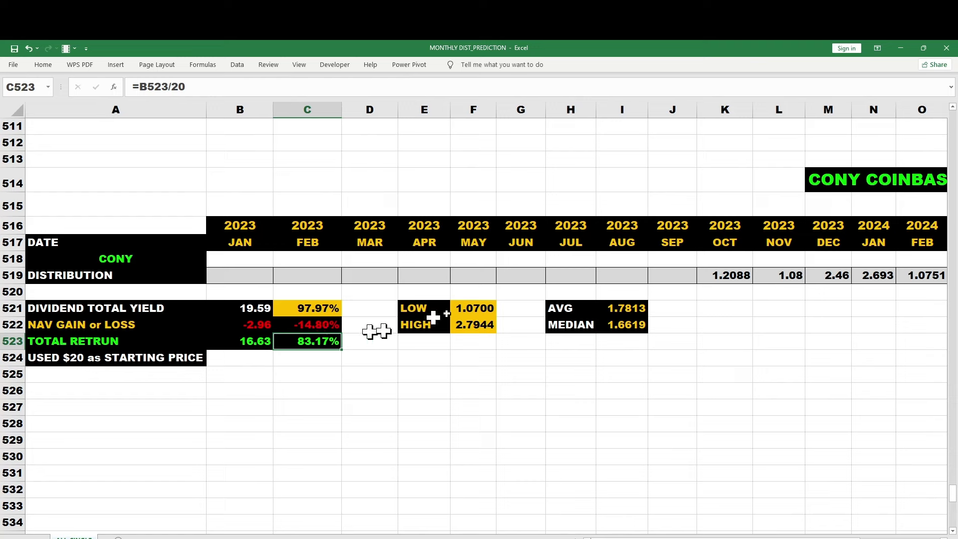
click(624, 272)
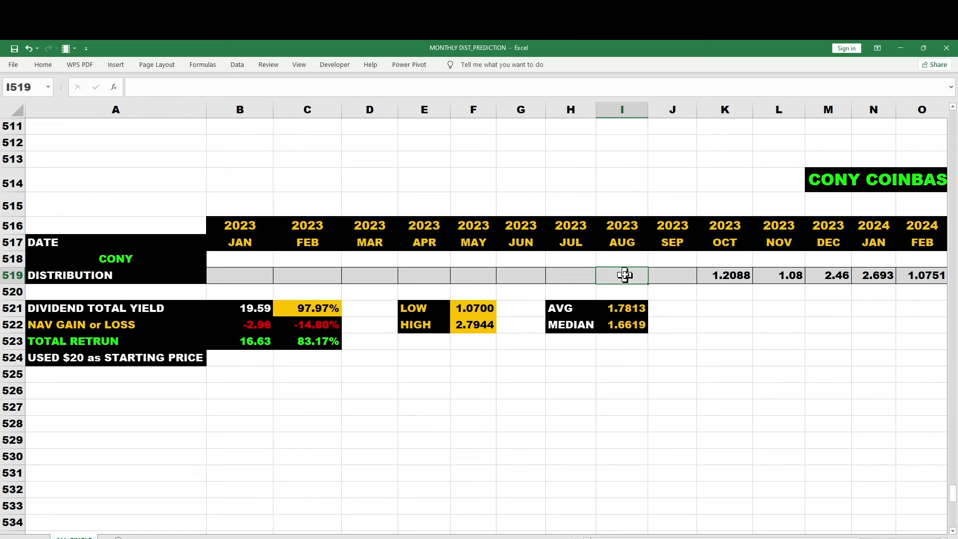
click(674, 275)
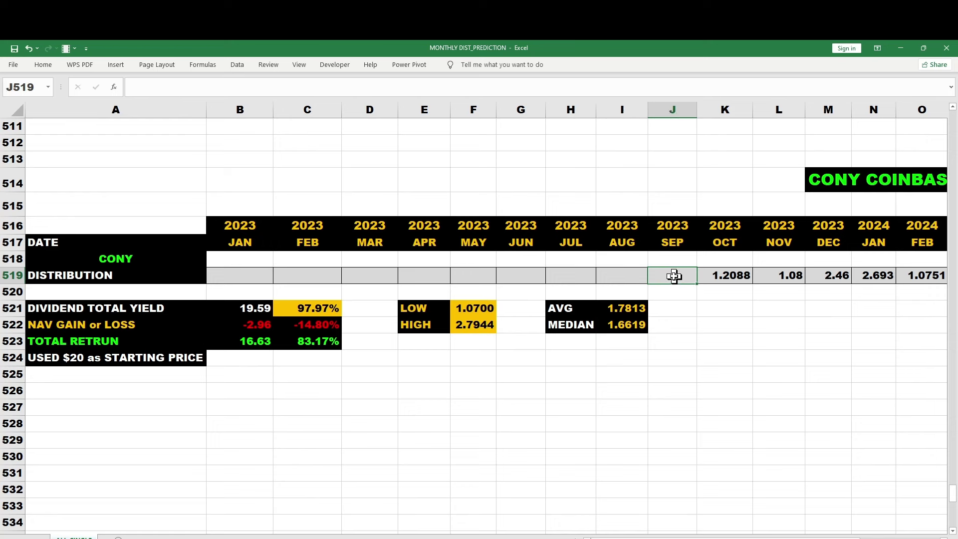
click(247, 311)
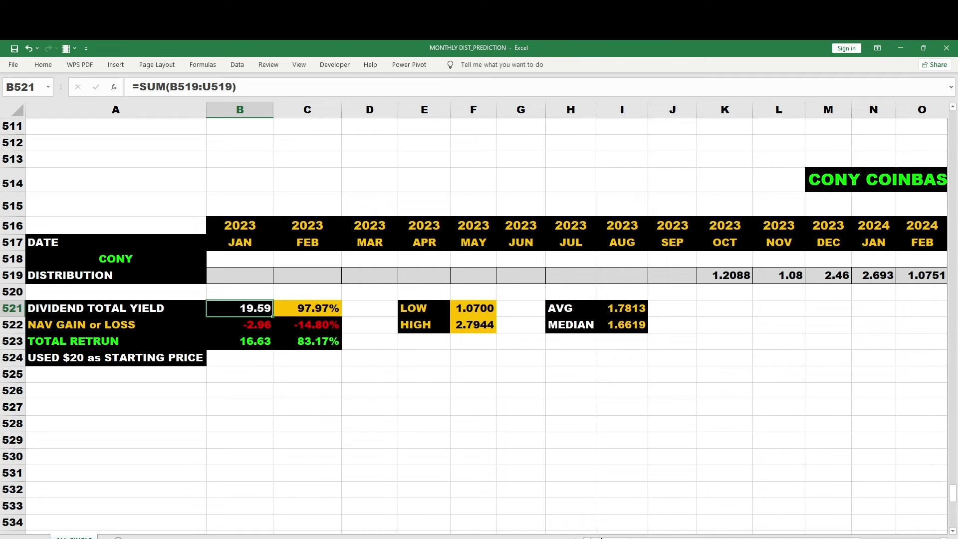
Check CONY's price in V517 and view its dividend, NAV and total return summary again.
drag(601, 538, 676, 537)
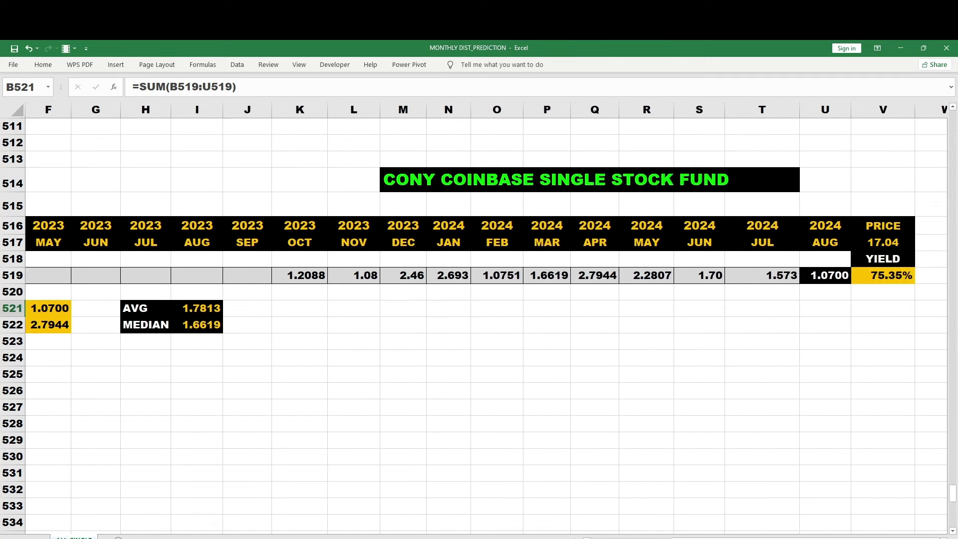
click(870, 242)
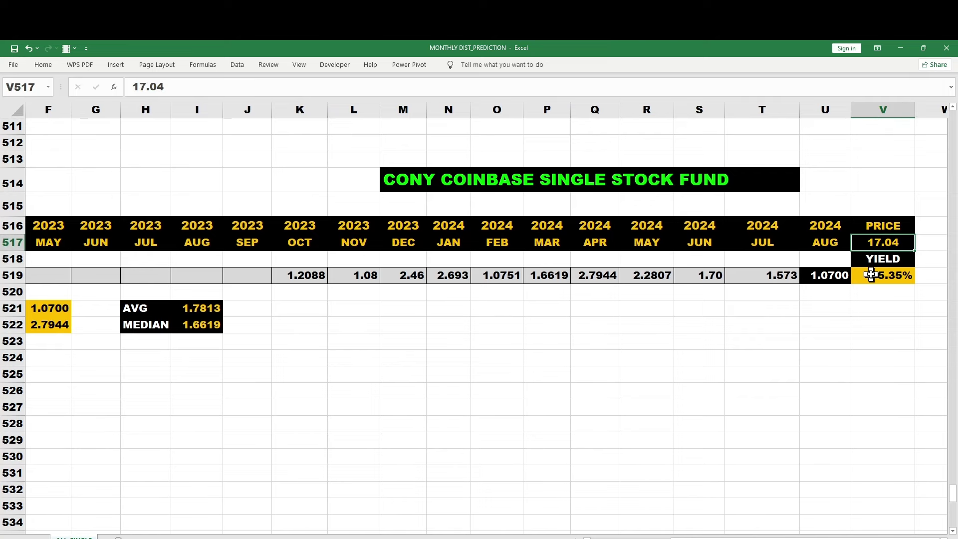
drag(676, 537, 601, 537)
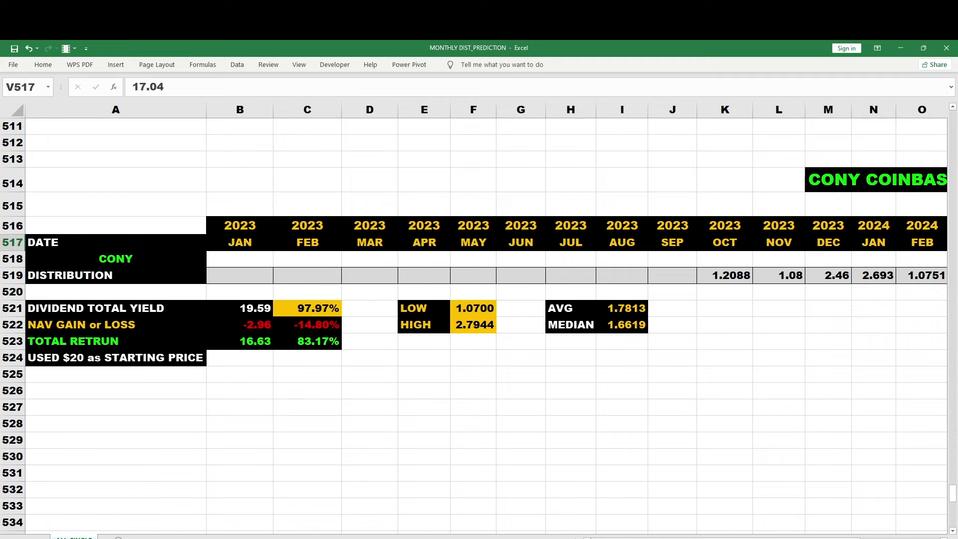
drag(601, 537, 579, 537)
Go to the NVDY section and review its return summary, monthly distributions through August 2024, price and yield.
drag(953, 507, 953, 516)
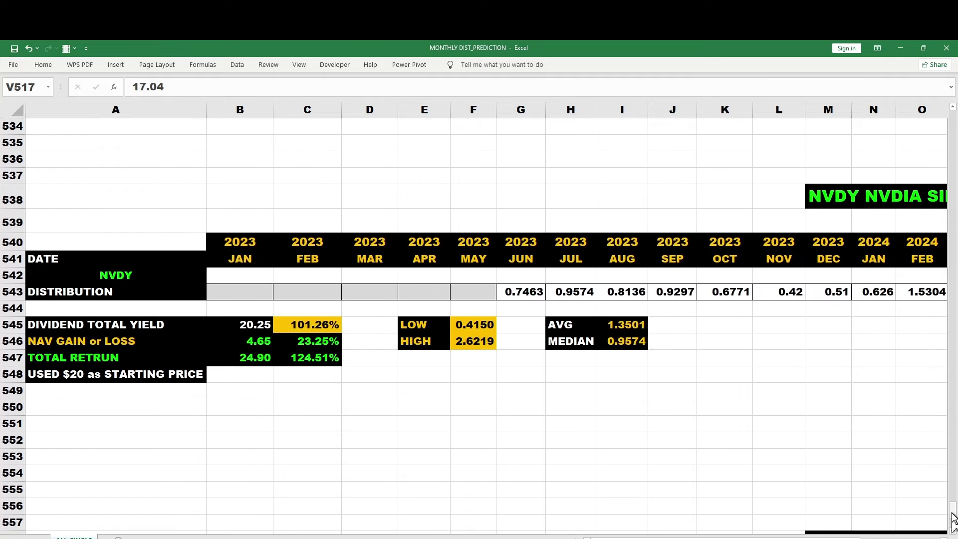
drag(739, 537, 814, 537)
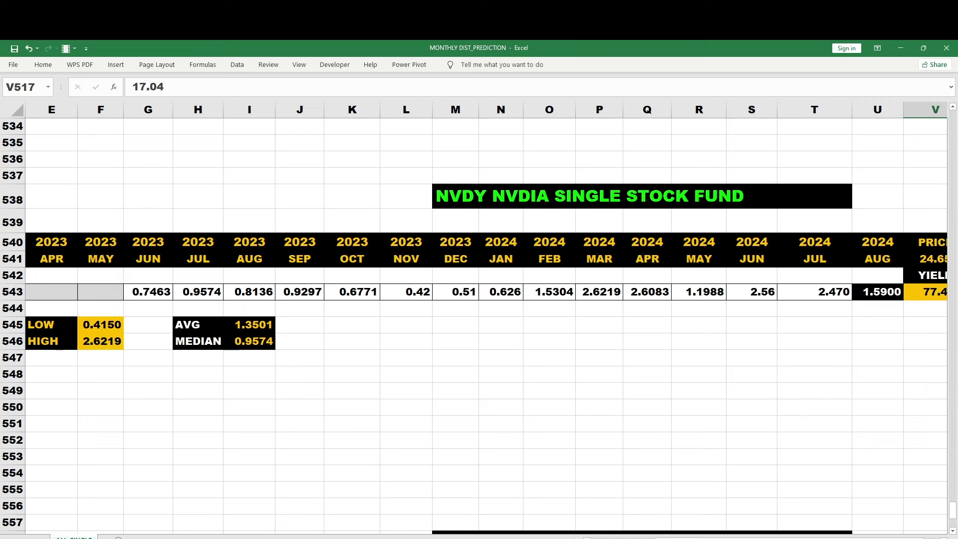
click(599, 343)
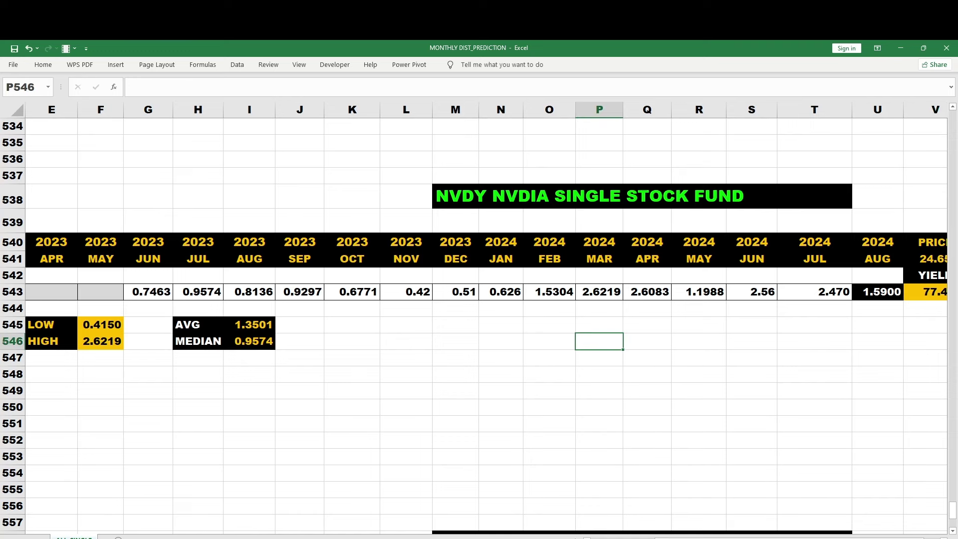
mouse_move(683, 537)
mouse_down()
mouse_move(666, 537)
mouse_move(676, 537)
mouse_up()
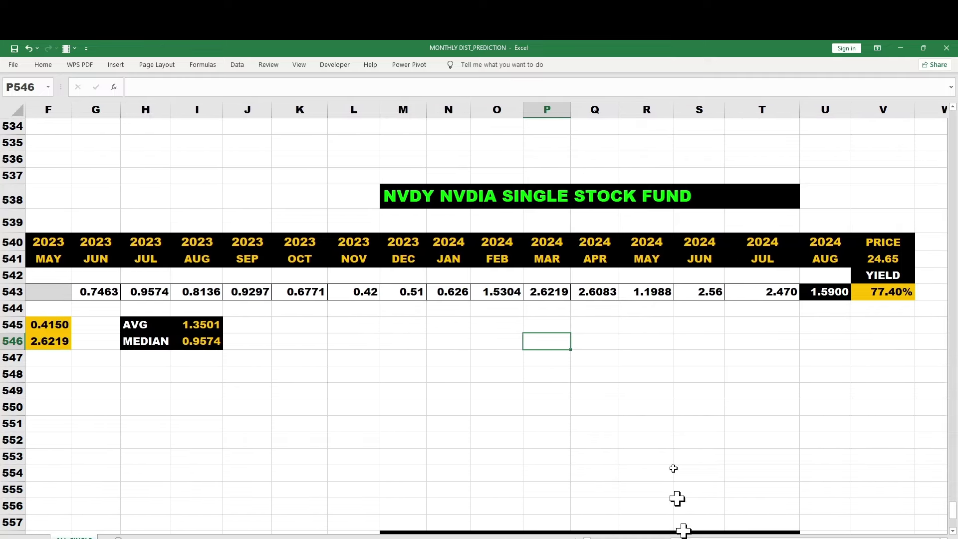
click(596, 342)
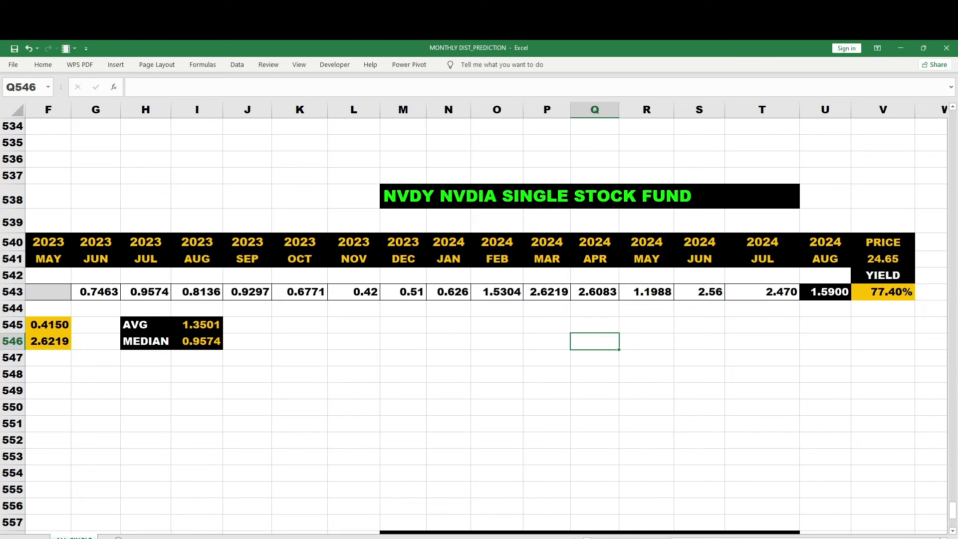
drag(708, 537, 708, 536)
click(709, 375)
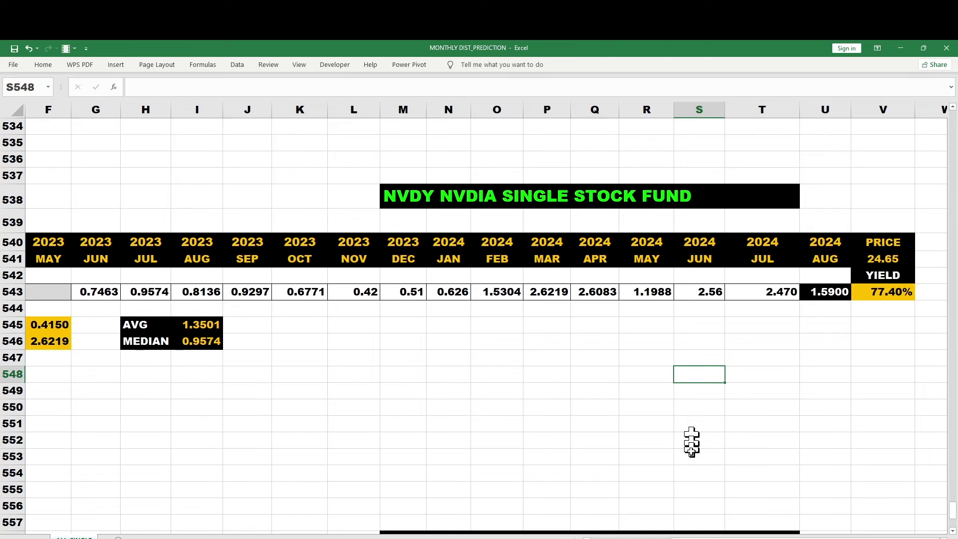
View NVDY's dividend, NAV and total return summary again, and re-examine its 2024 monthly distributions.
scroll(479, 325, left, 5)
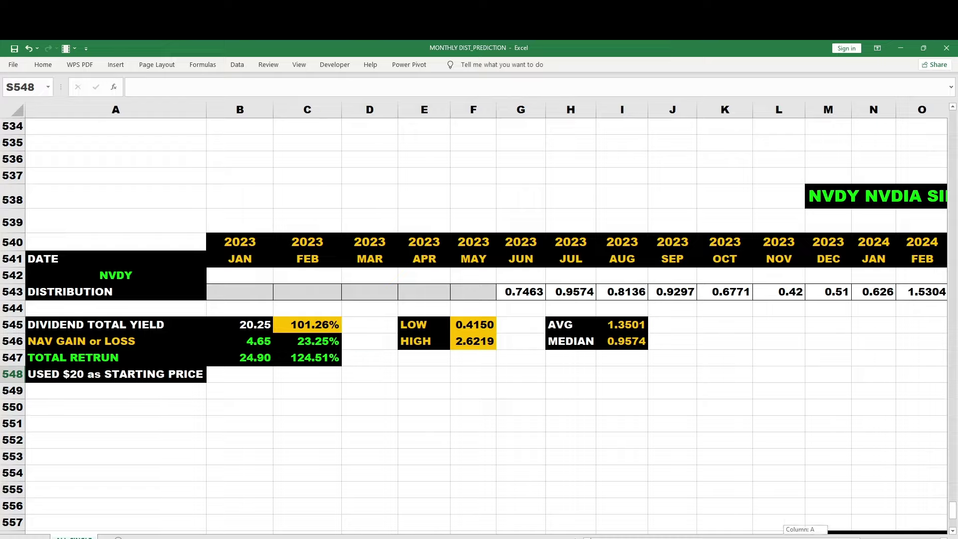
scroll(487, 319, right, 5)
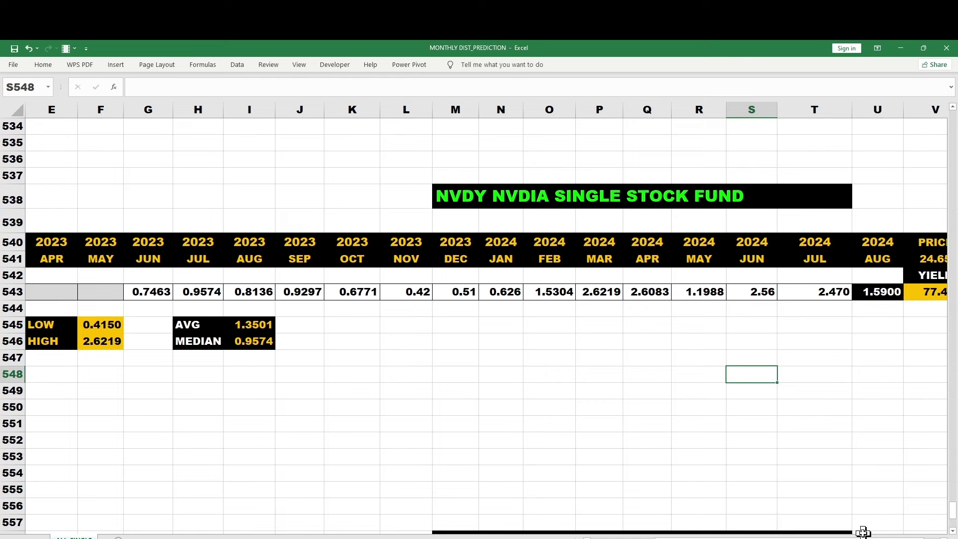
click(808, 342)
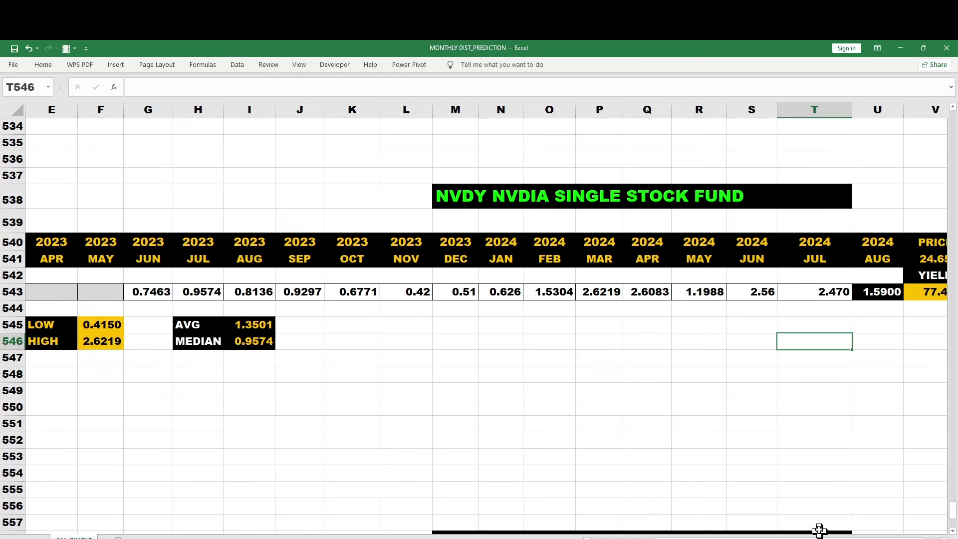
click(801, 424)
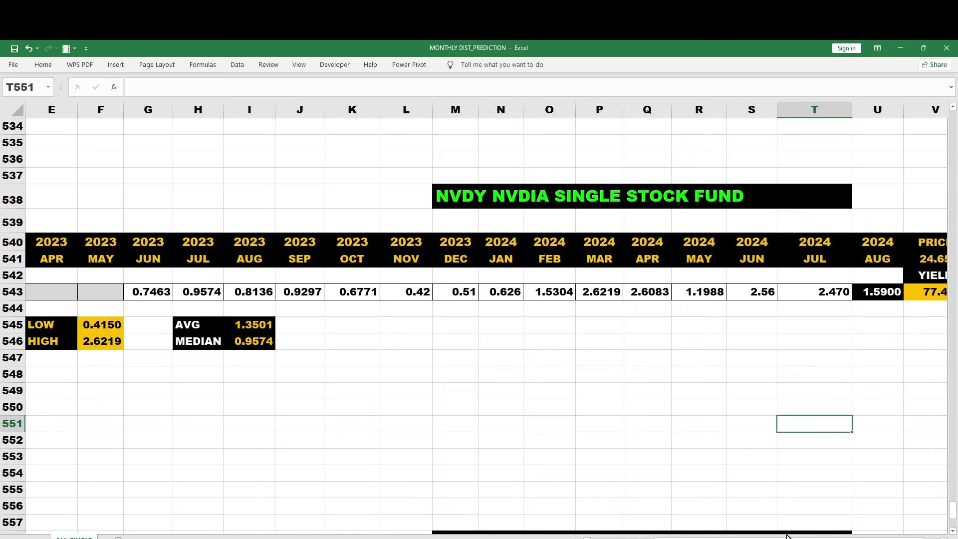
click(757, 487)
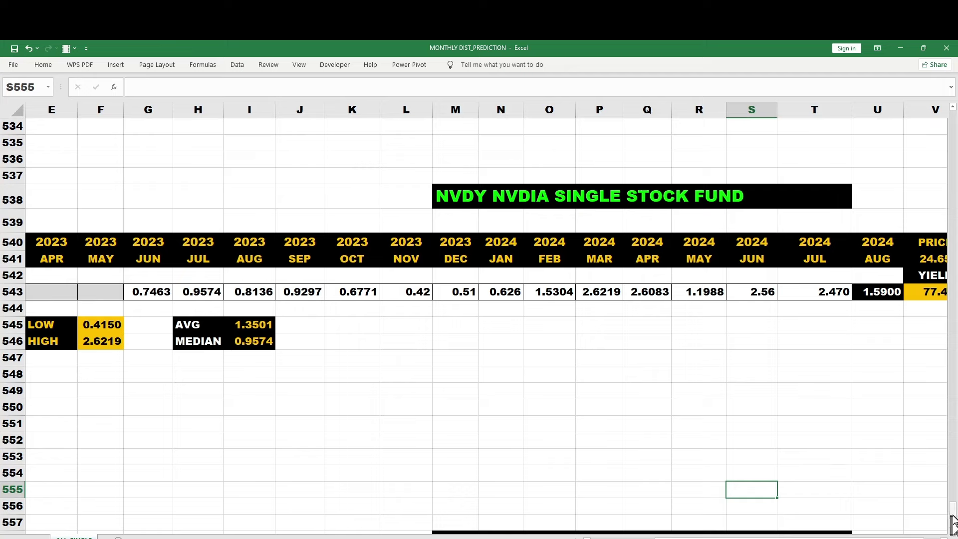
Inspect NVDY's percentage formulas for total return in C547 and dividend yield in C545, and check its June 2023 distribution in G543.
drag(952, 516, 921, 537)
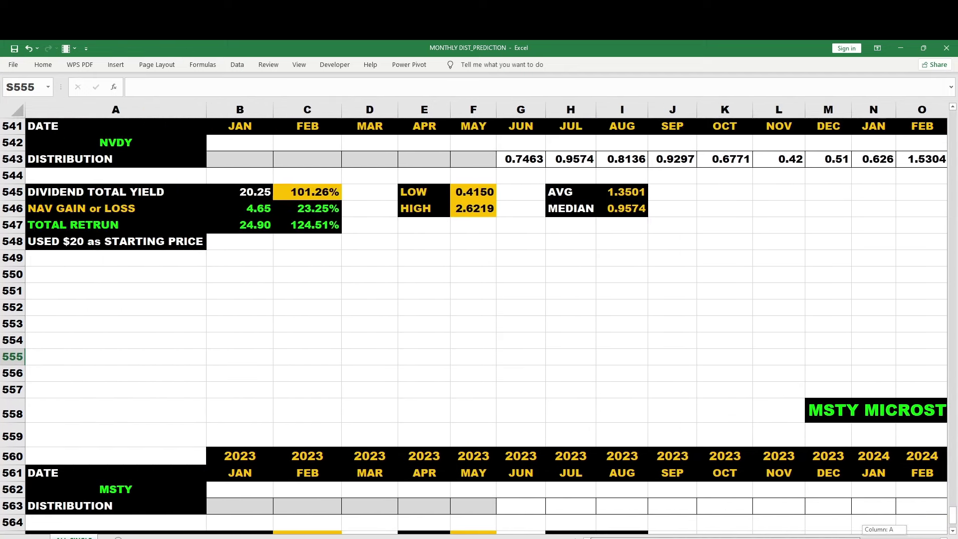
click(309, 229)
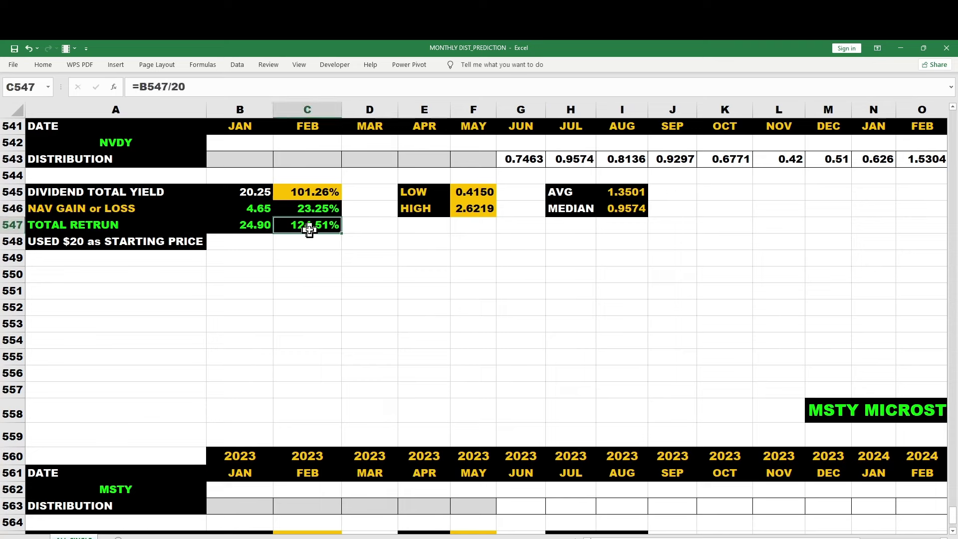
click(312, 193)
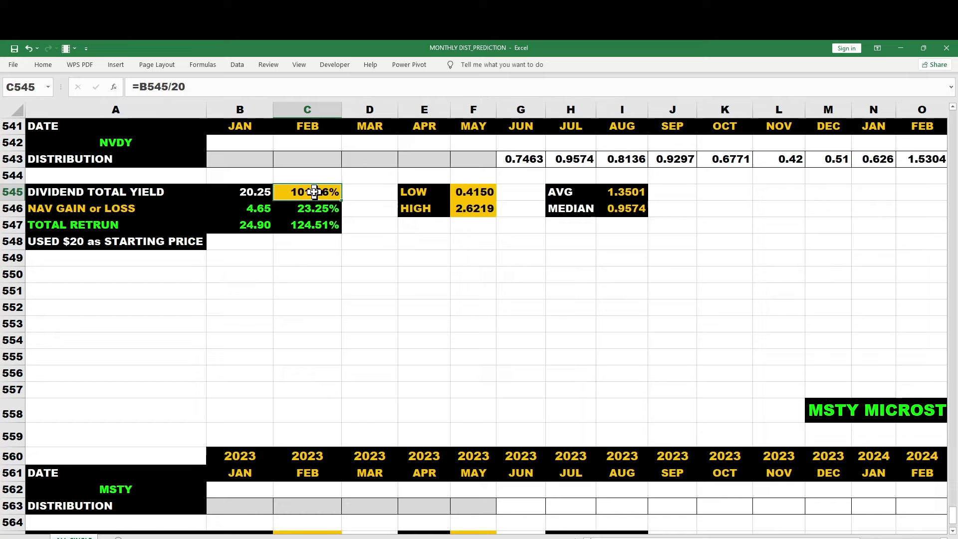
click(522, 159)
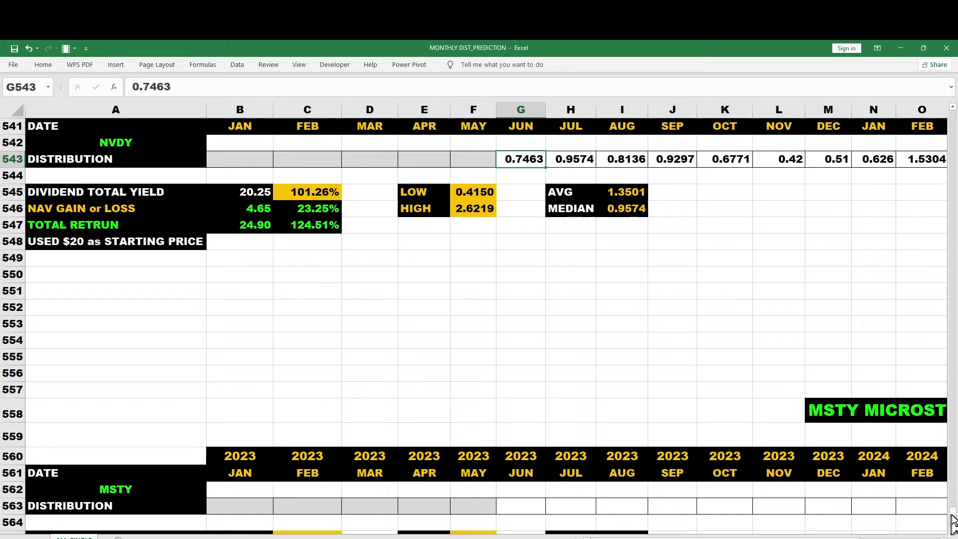
Check how NVDY's dividend total in B545 feeds its dividend yield percentage in C545.
drag(952, 514, 952, 511)
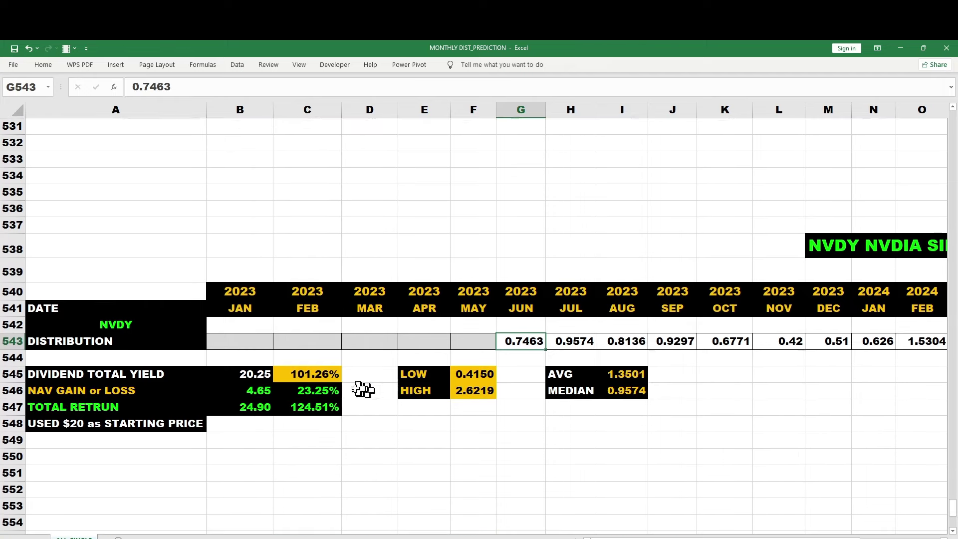
click(315, 374)
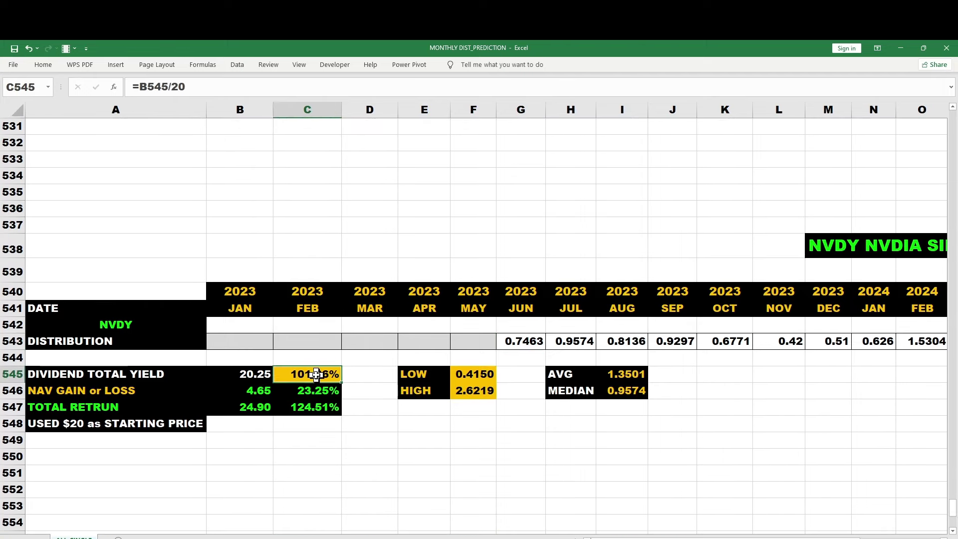
click(251, 377)
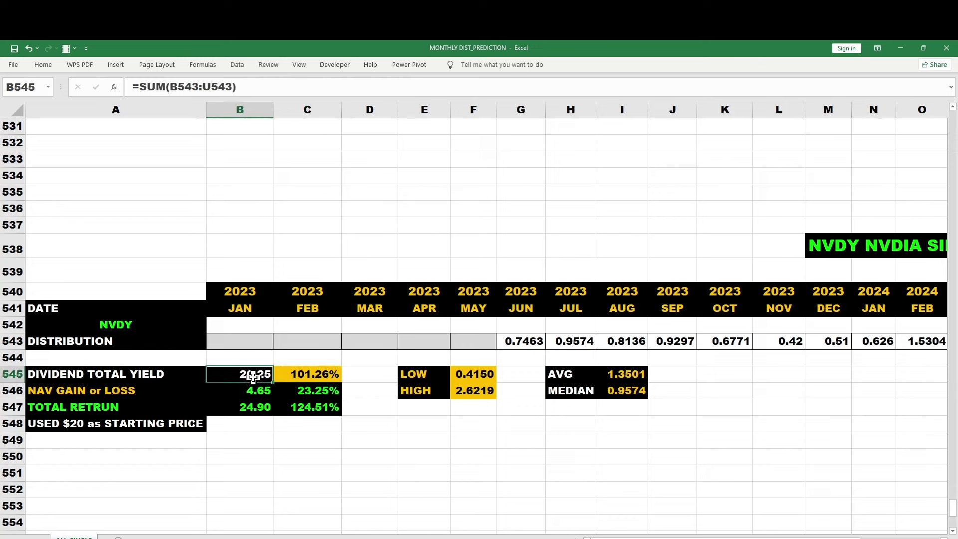
click(319, 377)
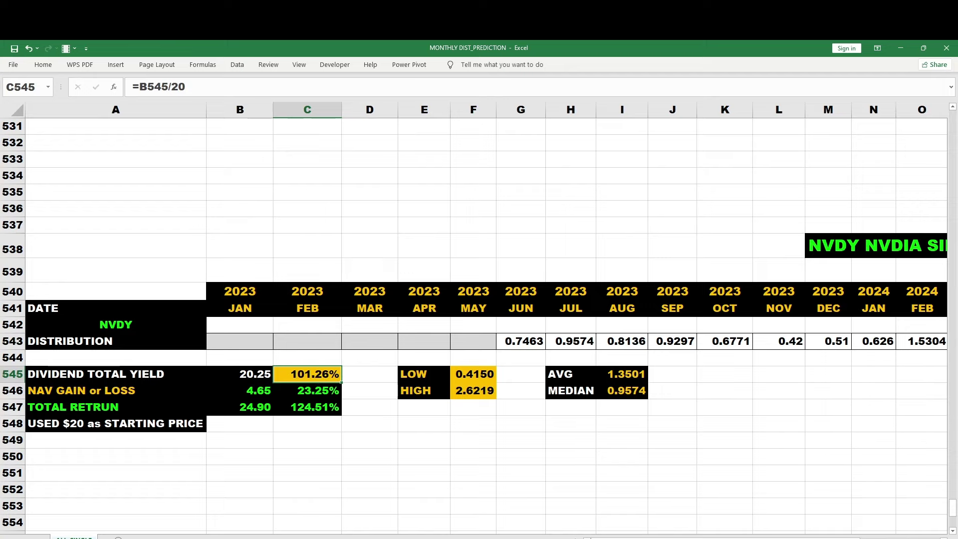
Compare CONY's dividend total in B521 with NVDY's dividend yield in C545, total return in C547 and dividend total in B545.
drag(953, 519, 953, 506)
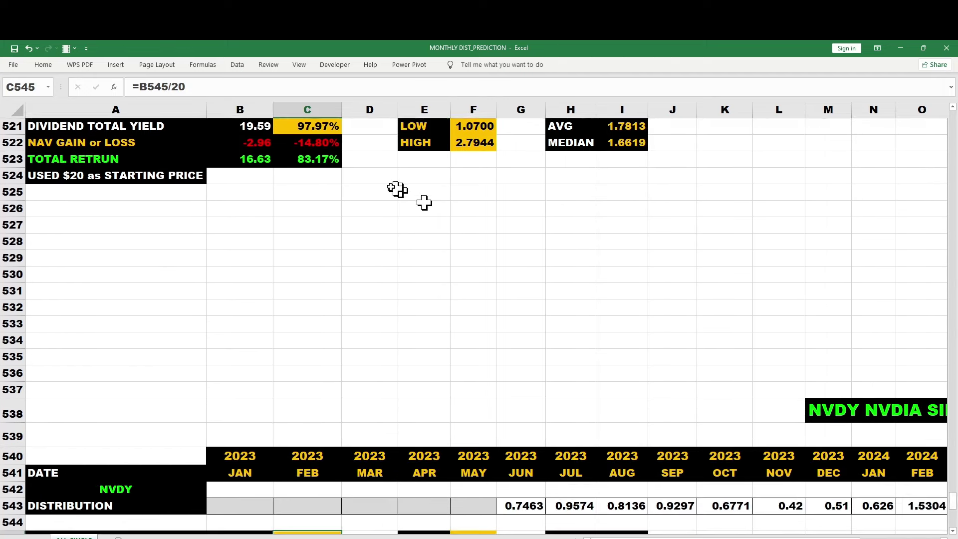
click(254, 126)
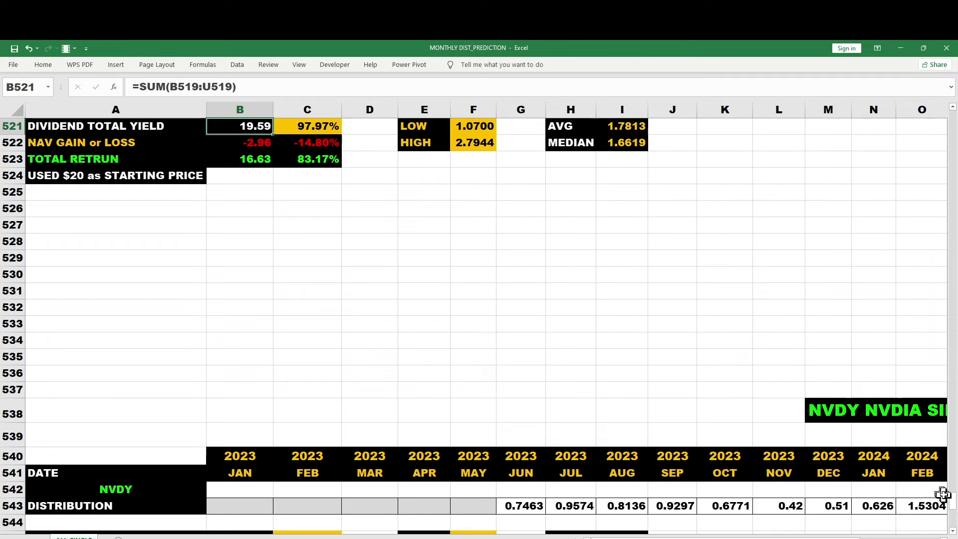
scroll(953, 504, down, 2)
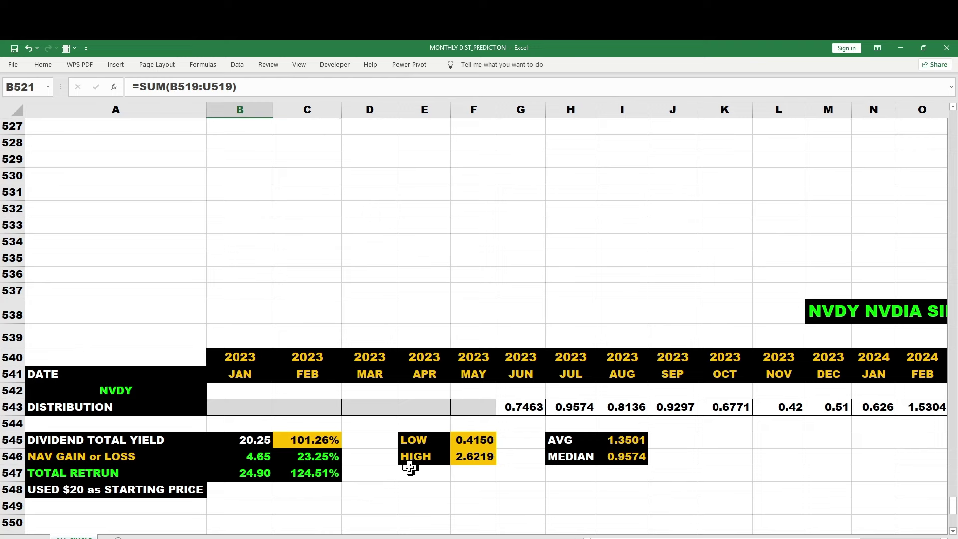
click(323, 446)
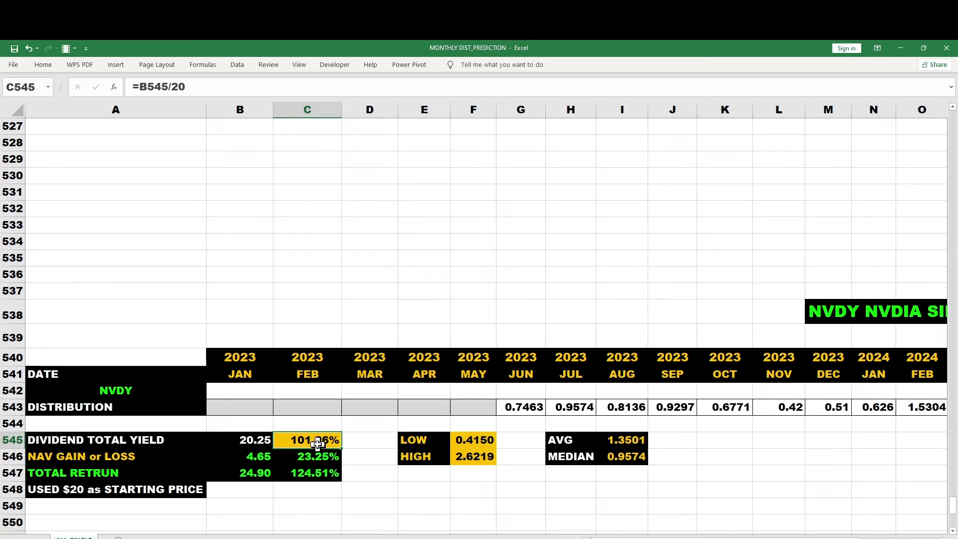
click(312, 474)
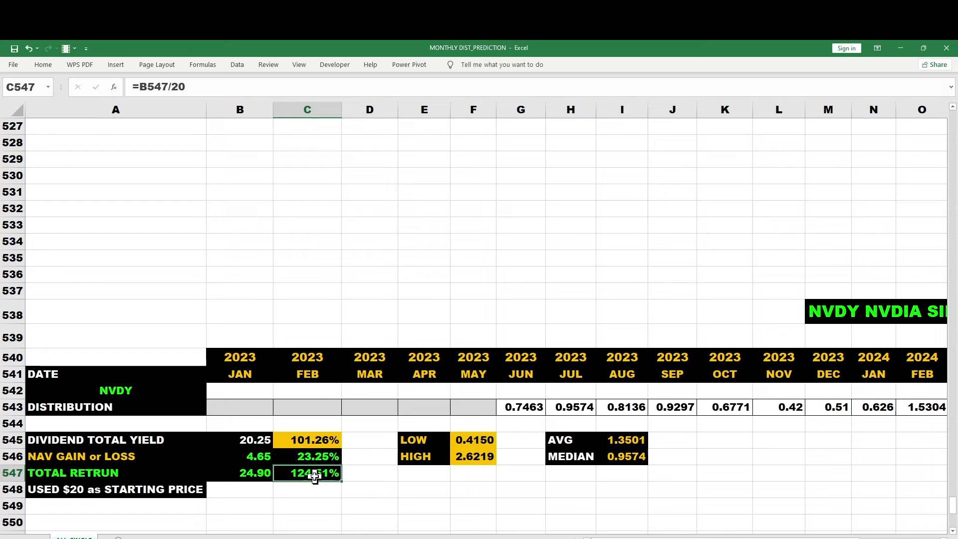
click(253, 439)
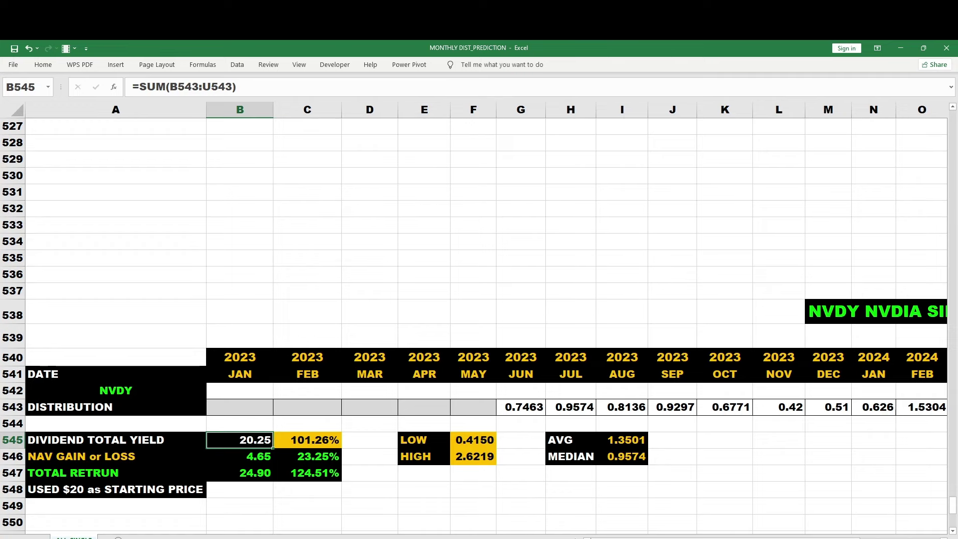
drag(804, 538, 593, 537)
mouse_move(797, 537)
mouse_down()
mouse_move(866, 537)
mouse_move(798, 537)
mouse_up()
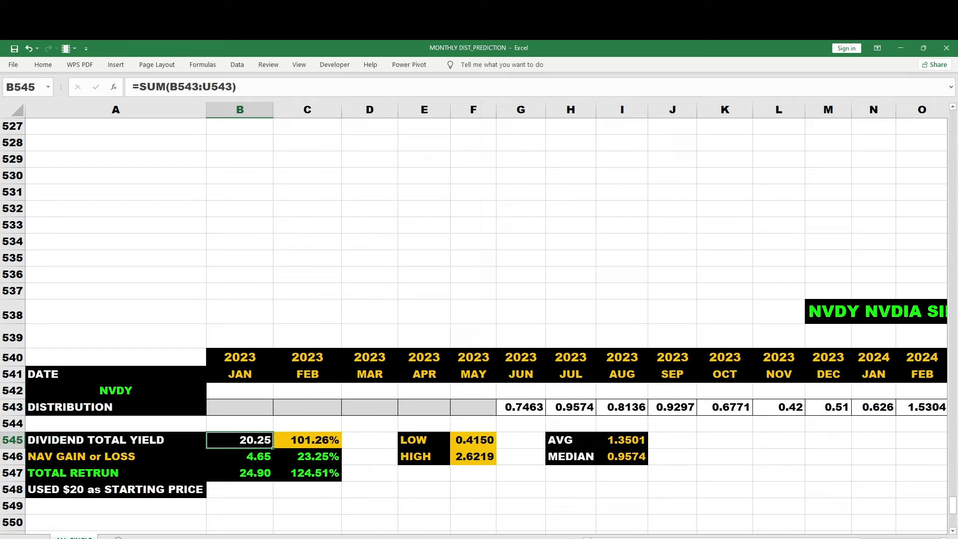
click(719, 483)
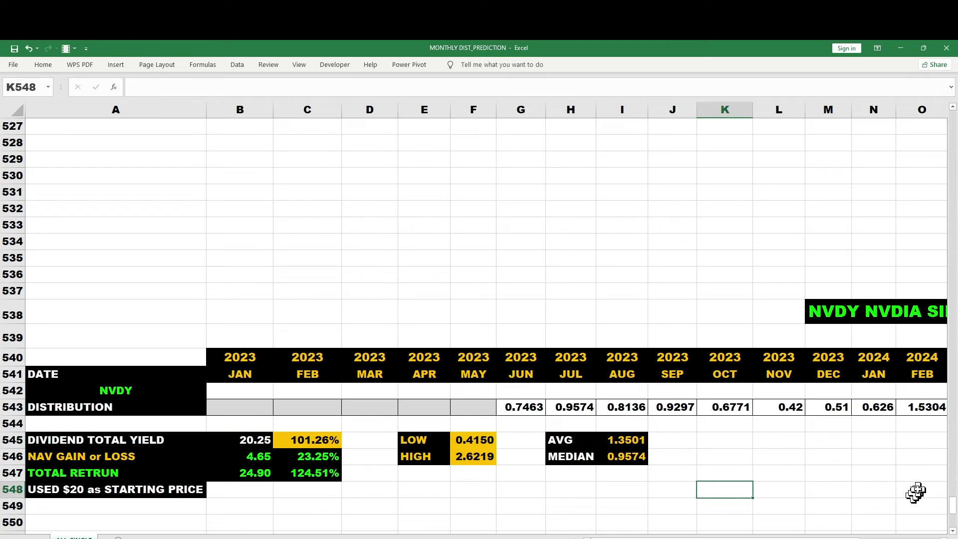
Go to the MSTY fund section and examine its monthly distributions from April to August 2024.
drag(953, 513, 953, 533)
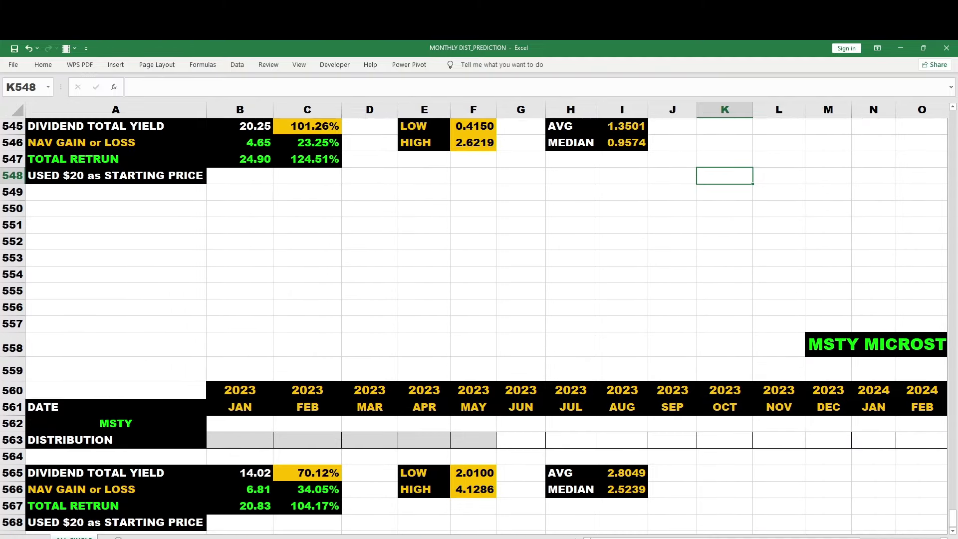
drag(798, 537, 865, 537)
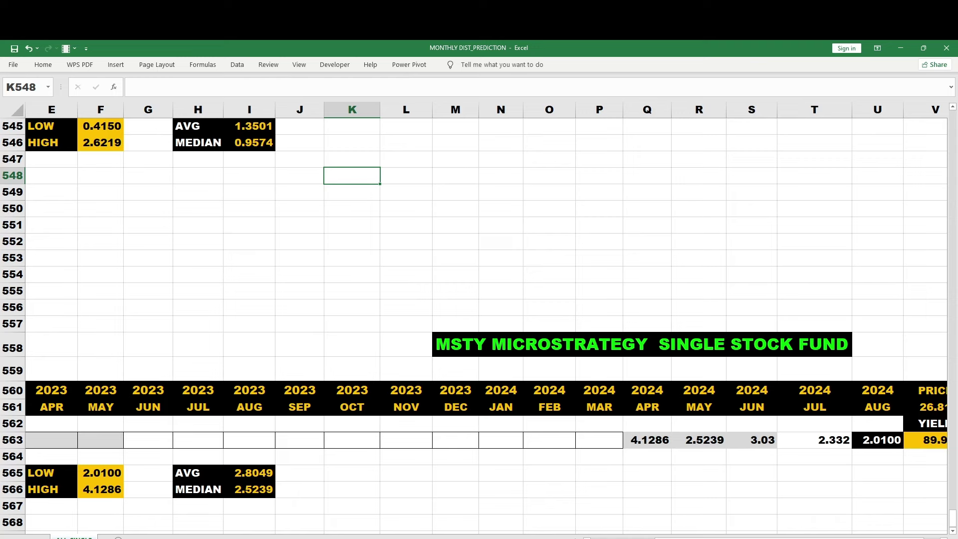
click(654, 440)
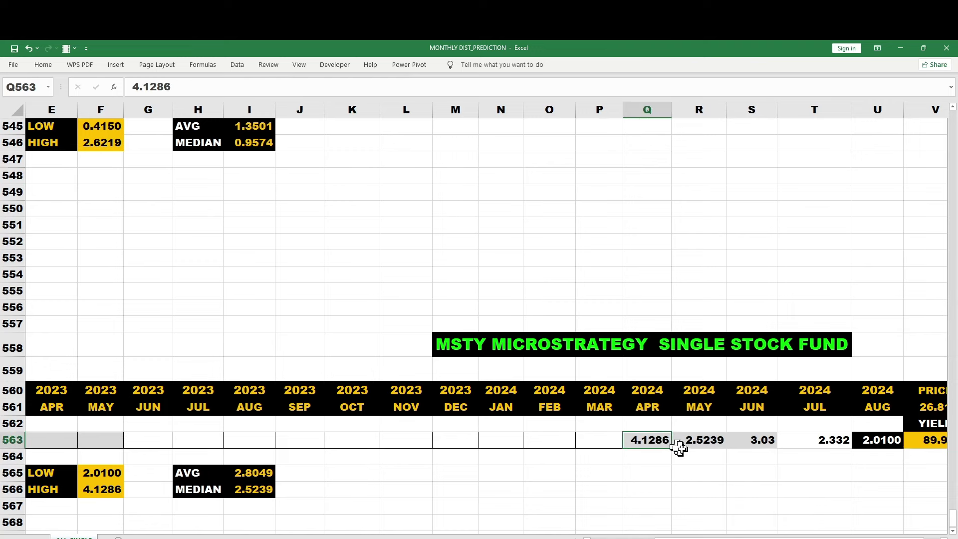
click(756, 447)
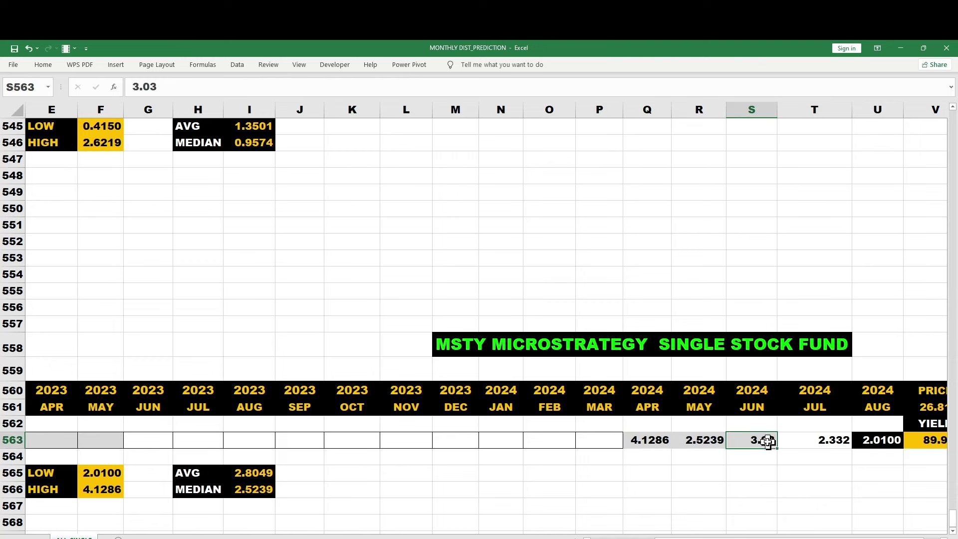
click(704, 444)
click(835, 440)
click(875, 443)
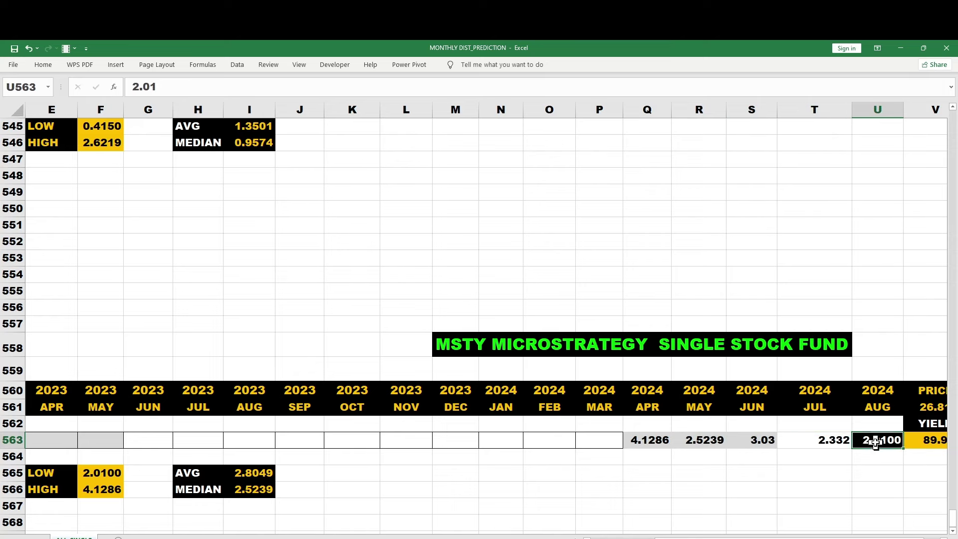
Check MSTY's current price and yield, and compare its July 2024 distribution in T563 with August 2024 in U563.
drag(878, 538, 892, 538)
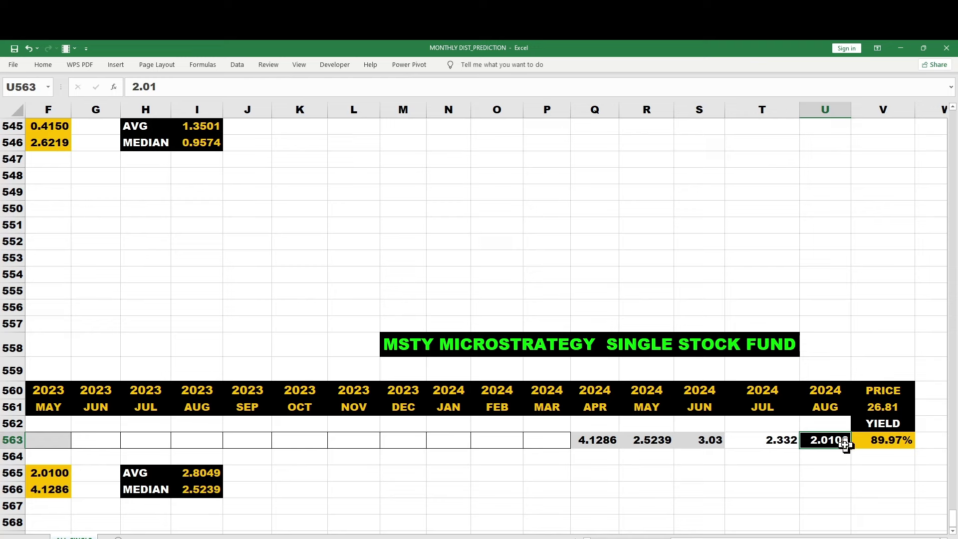
click(953, 532)
click(953, 532)
click(953, 533)
click(953, 532)
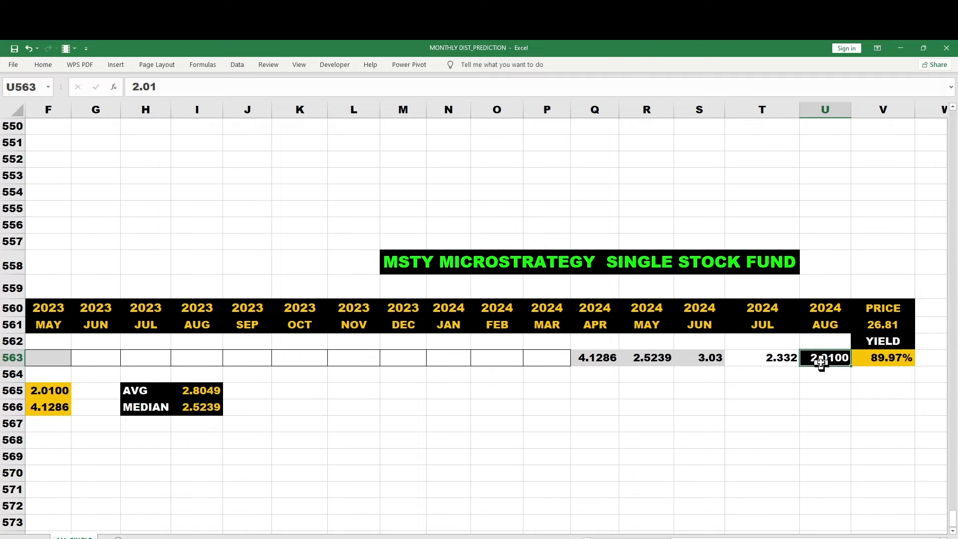
click(772, 357)
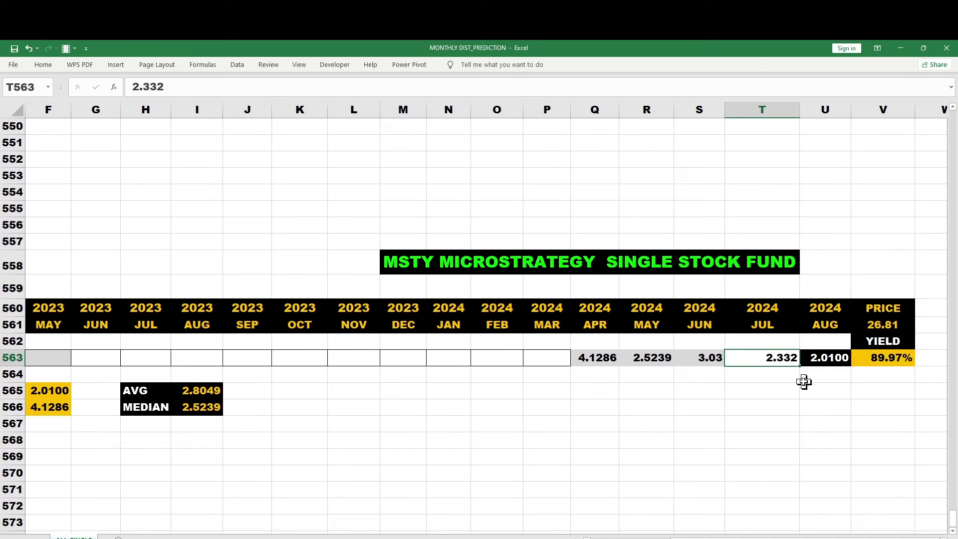
click(818, 360)
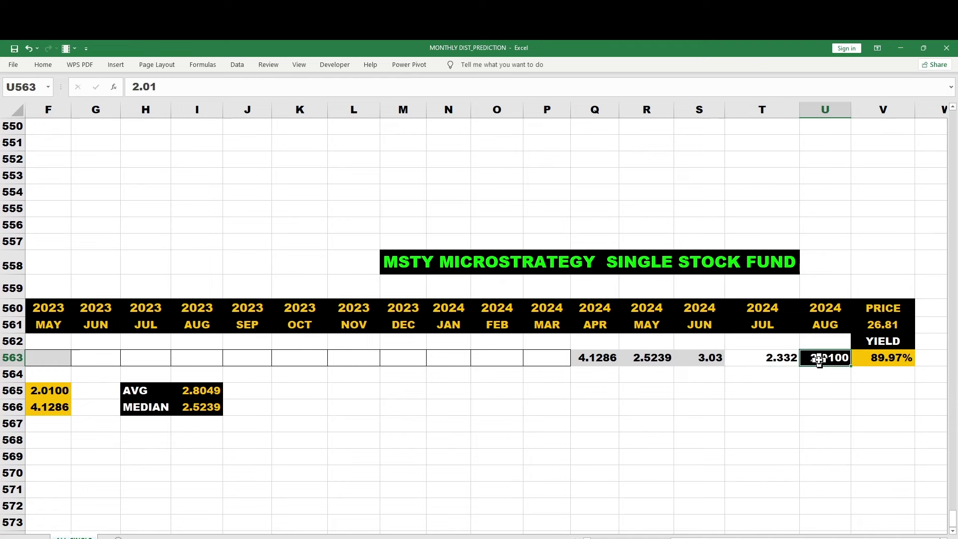
View MSTY's dividend, NAV and total return summary alongside its 2024 distributions and current price.
drag(811, 537, 799, 537)
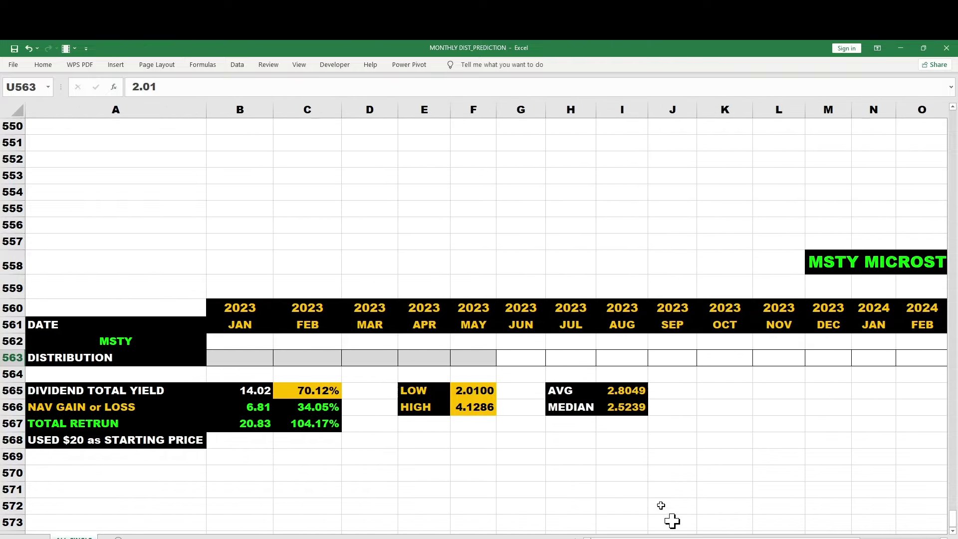
click(629, 460)
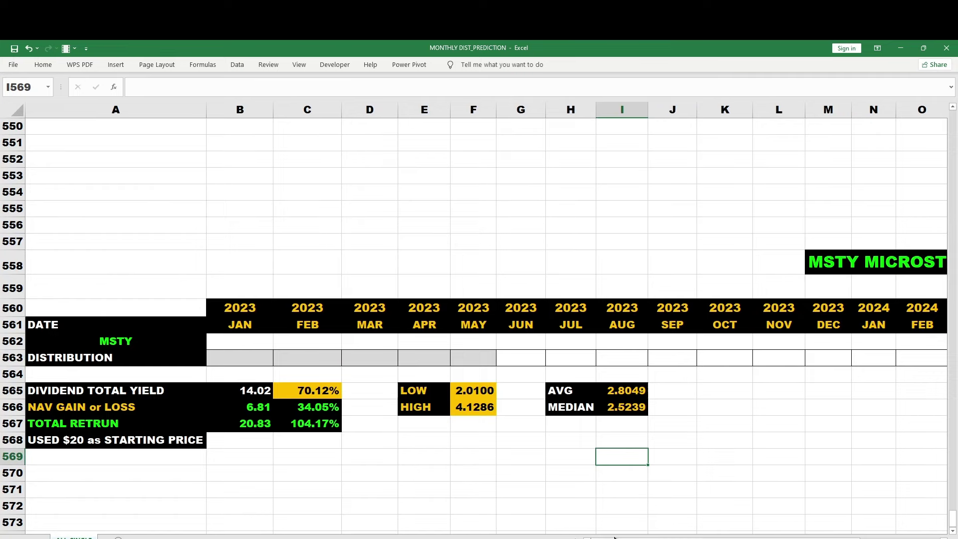
drag(615, 537, 621, 537)
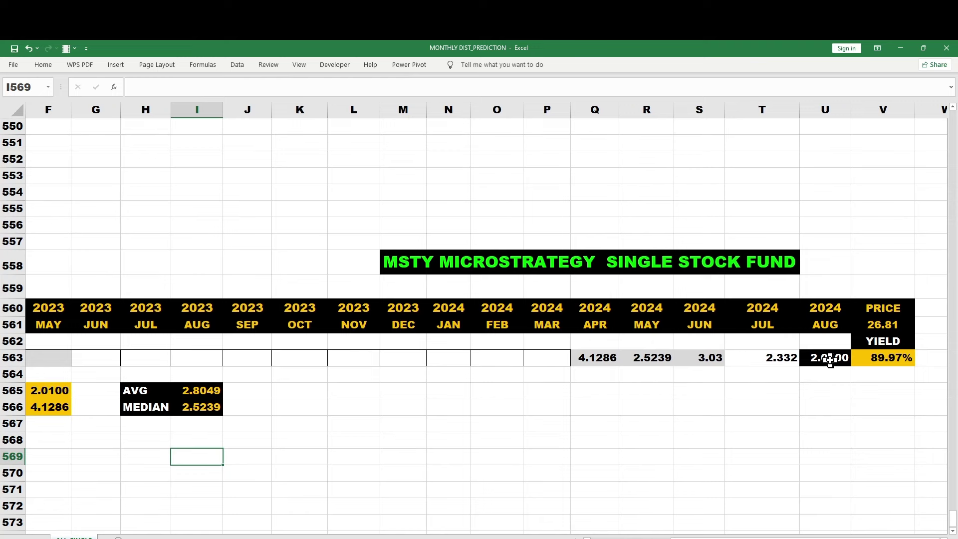
drag(843, 538, 762, 537)
Inspect MSTY's formulas for dividend yield in C565, NAV gain or loss in B566 and total return in C567.
click(333, 394)
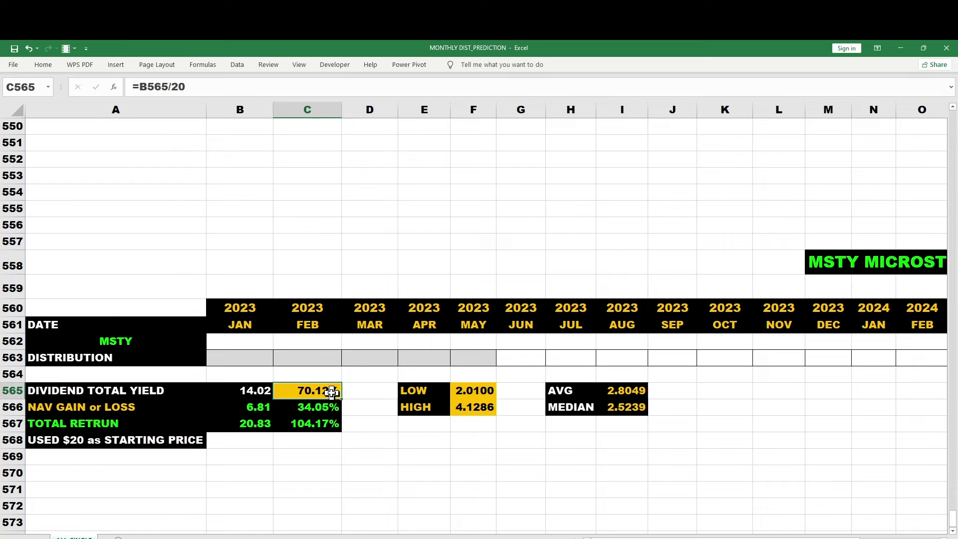
click(250, 408)
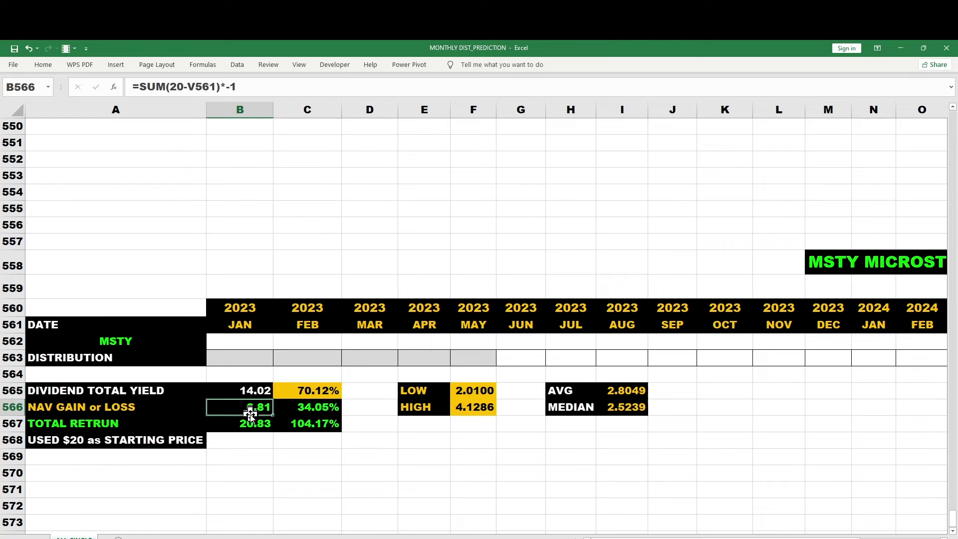
click(306, 424)
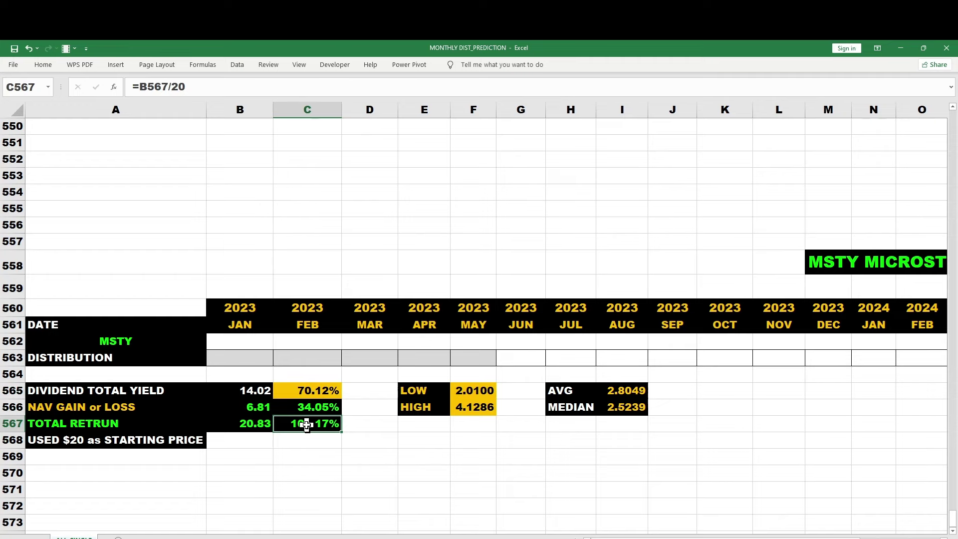
click(312, 392)
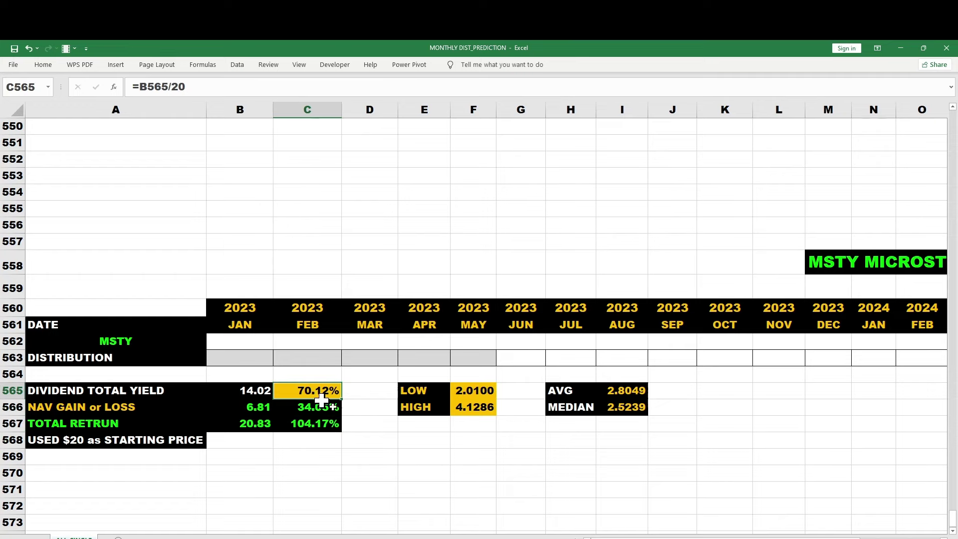
Review MSTY's return summary once more, and revisit its 2024 distributions, price and yield.
mouse_move(661, 537)
mouse_down()
mouse_move(744, 538)
mouse_move(661, 537)
mouse_up()
click(673, 471)
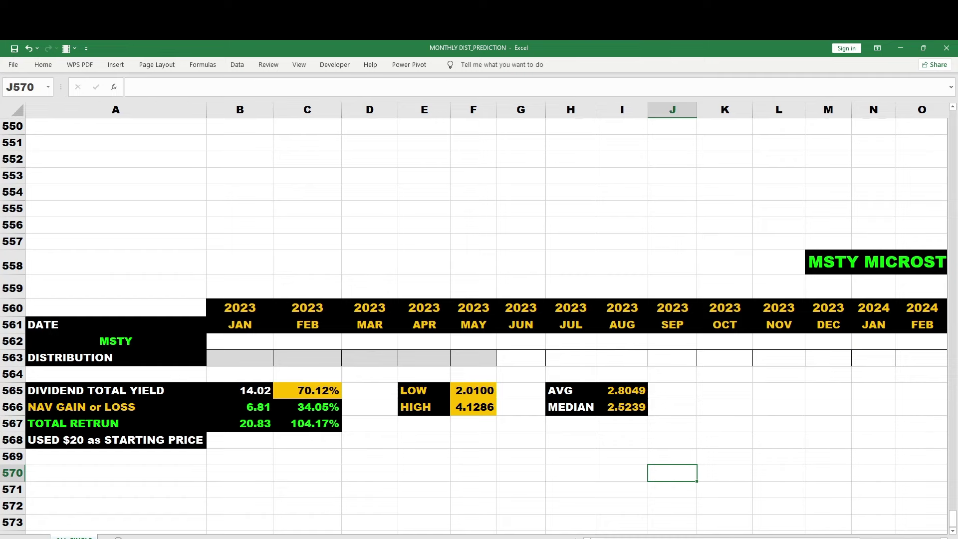
drag(723, 537, 744, 537)
click(785, 451)
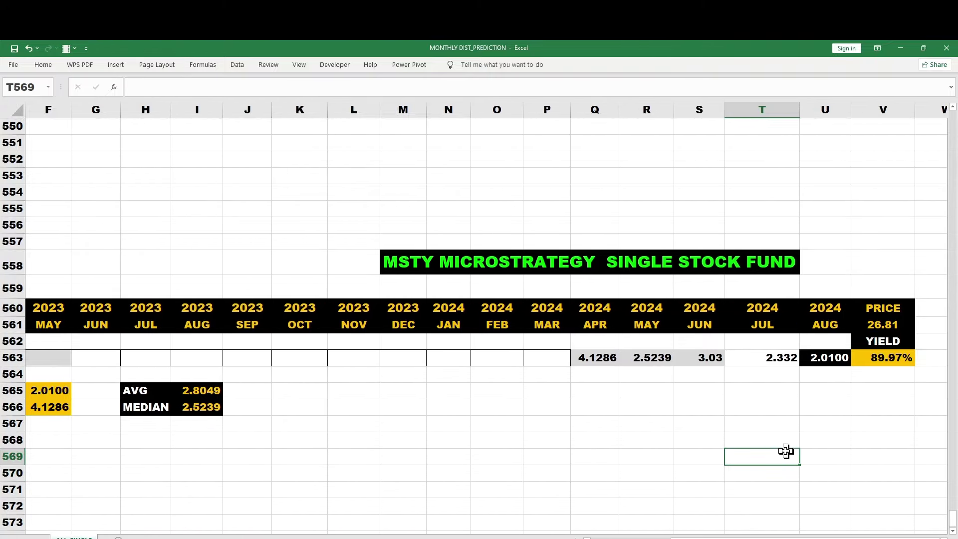